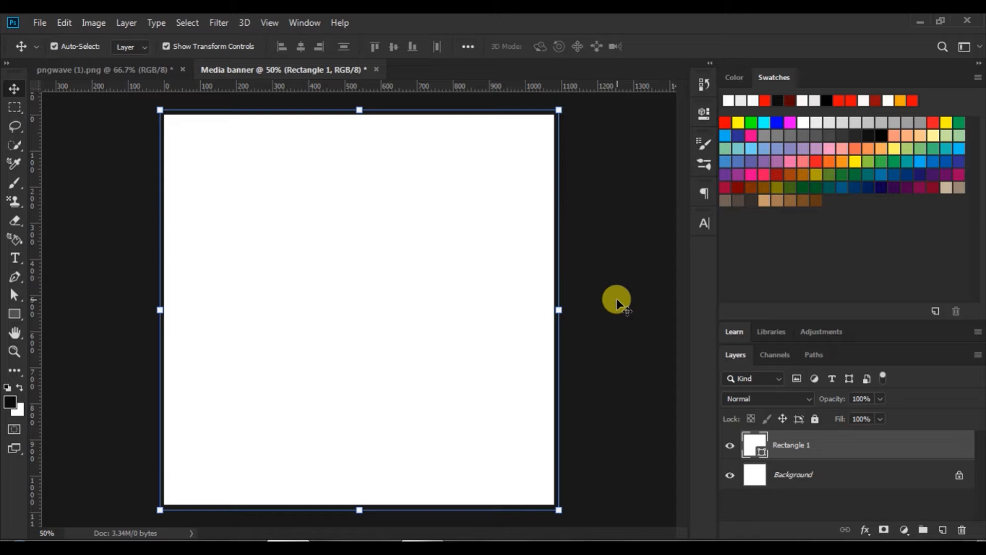
Bring the cut-out weightlifter image into the Media banner document and place it in the upper middle of the canvas
left_click(127, 68)
left_click_drag(355, 174, 308, 245)
left_click_drag(282, 196, 329, 208)
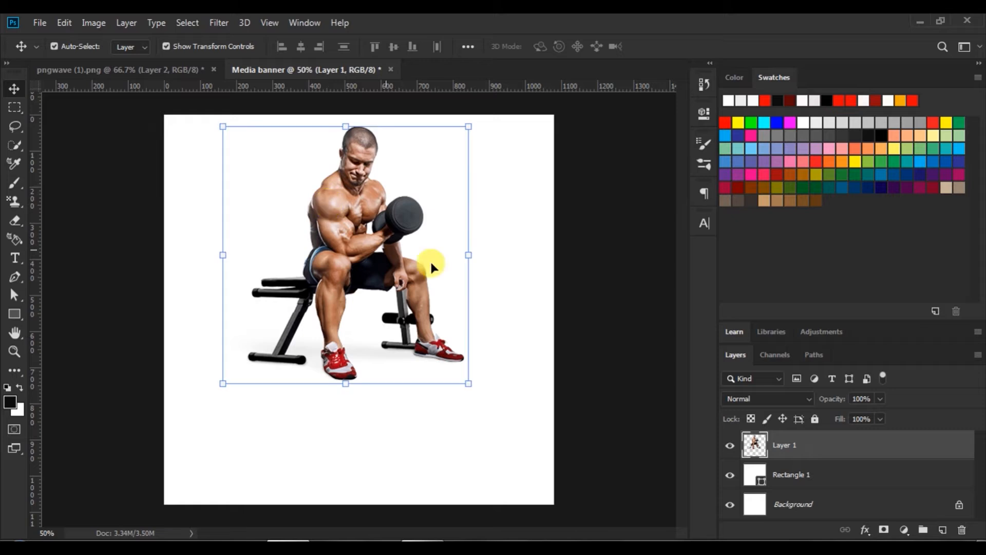
Draw a closed V-topped Pen shape about 1114 by 624 px covering the lower canvas, its notch just below the man's feet
left_click(15, 276)
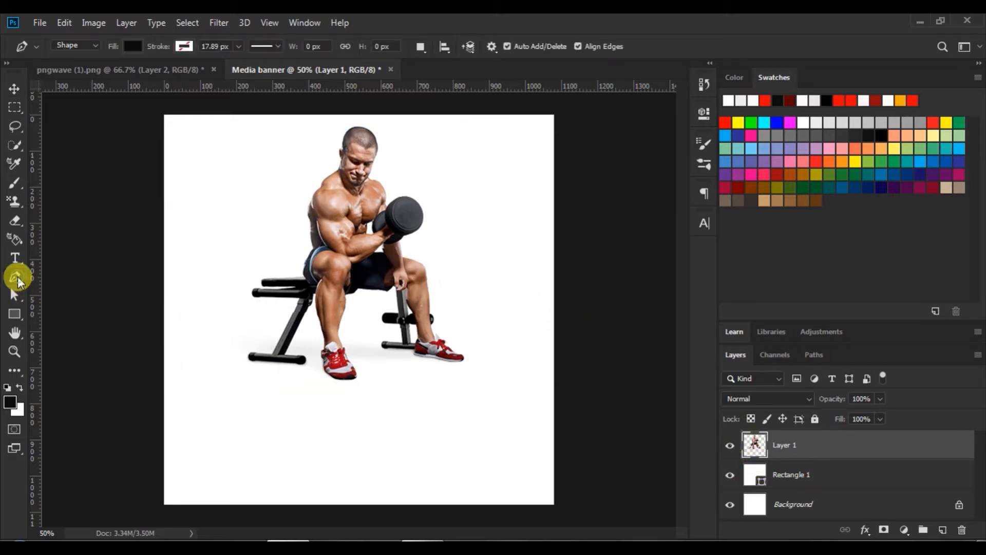
left_click(159, 284)
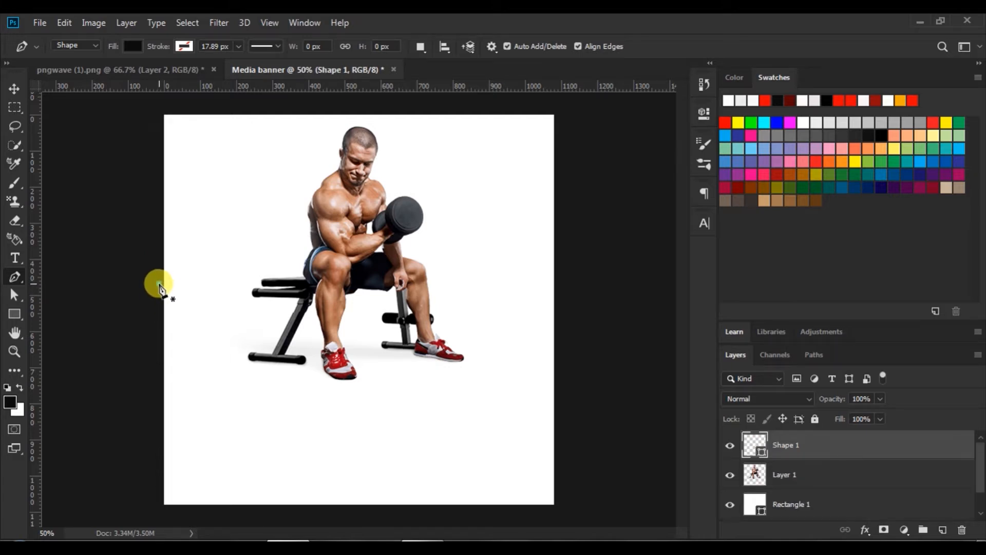
left_click(338, 389)
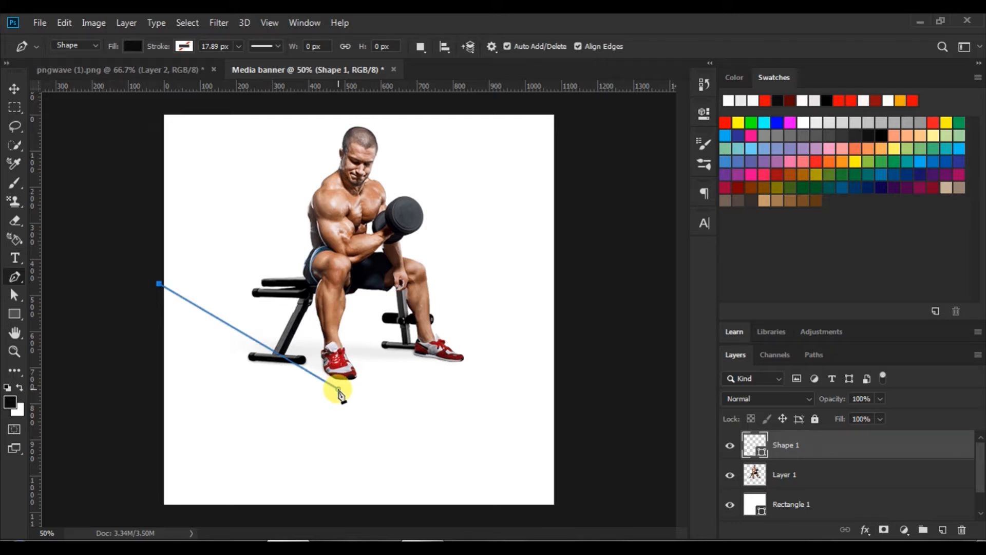
left_click(561, 343)
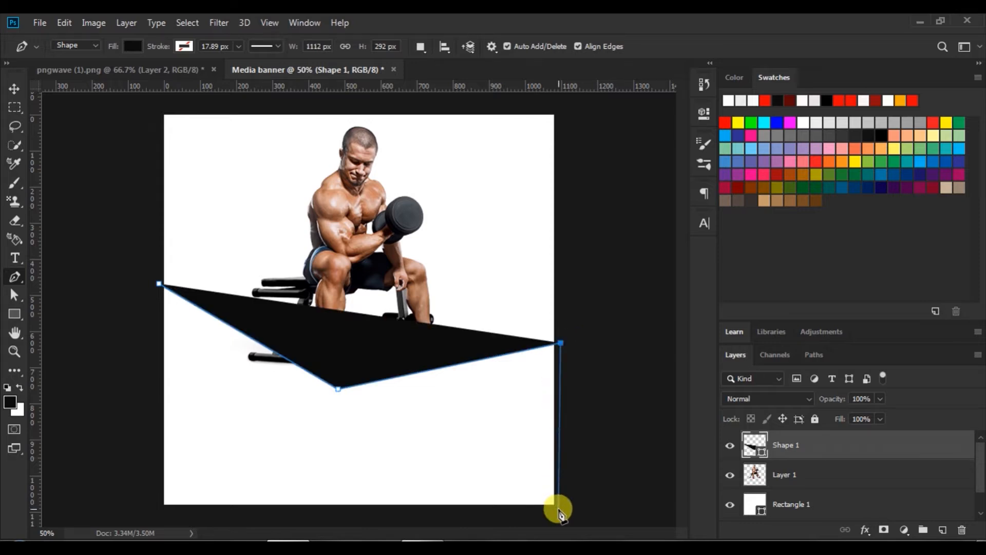
left_click(558, 508)
left_click(159, 507)
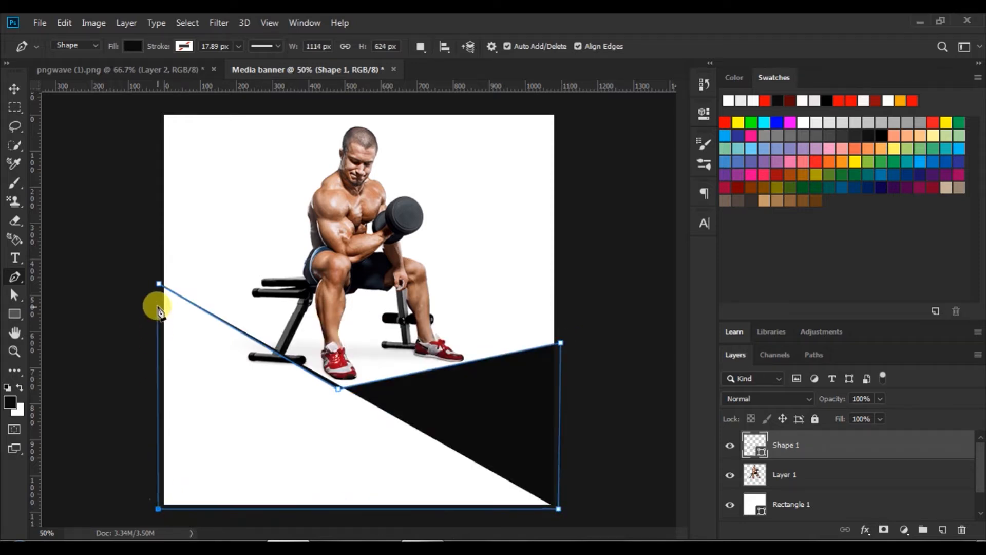
left_click(158, 288)
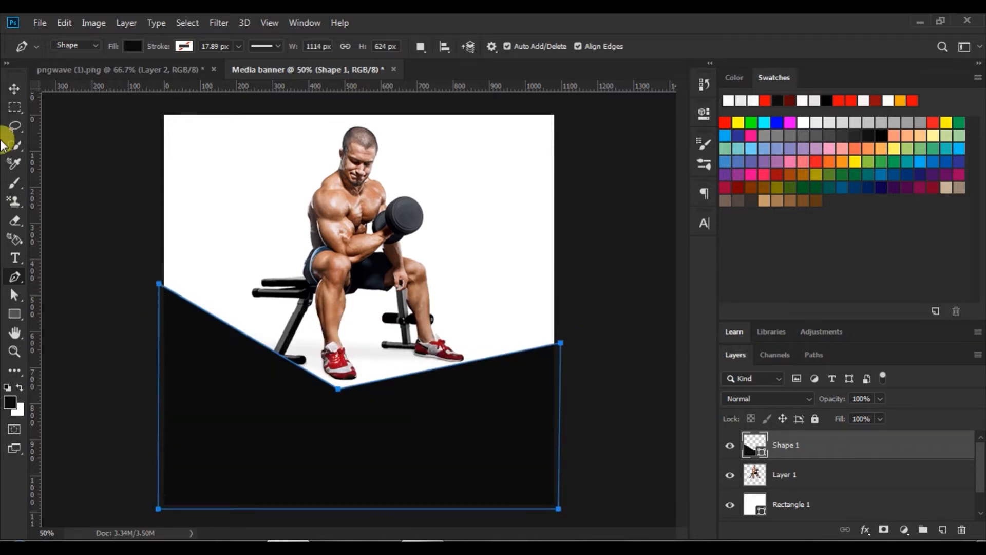
Recolour the V-topped shape from black to the dark red swatch
left_click(15, 88)
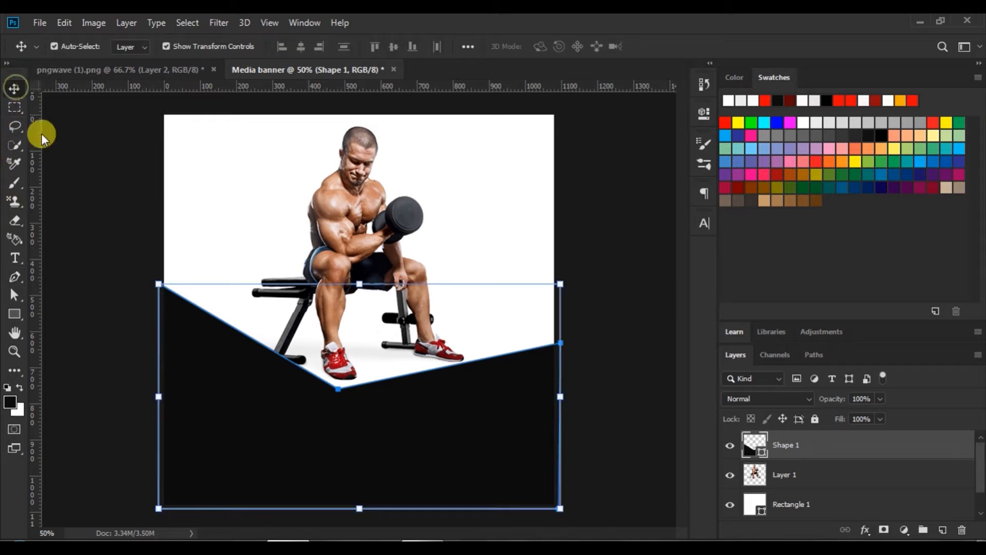
double_click(754, 445)
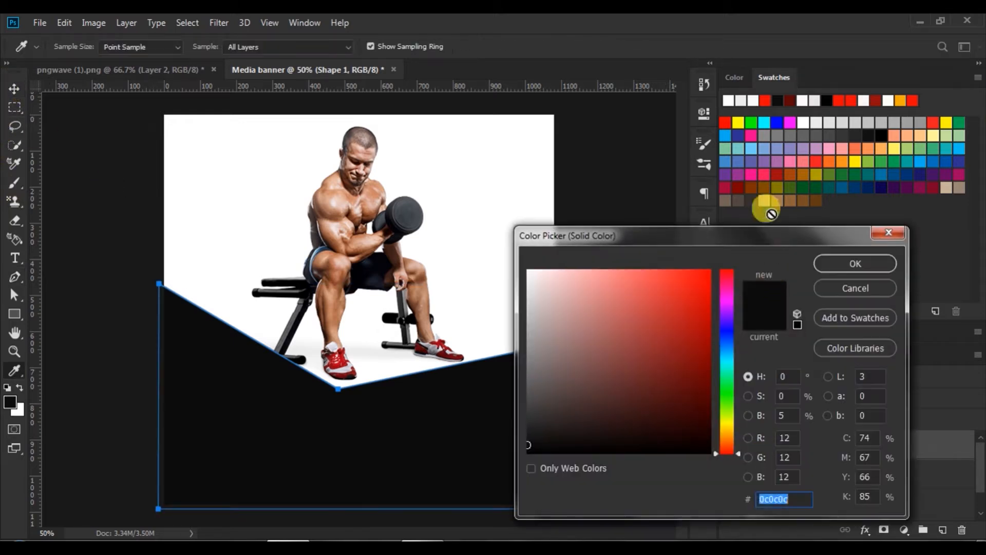
left_click(785, 101)
left_click(856, 263)
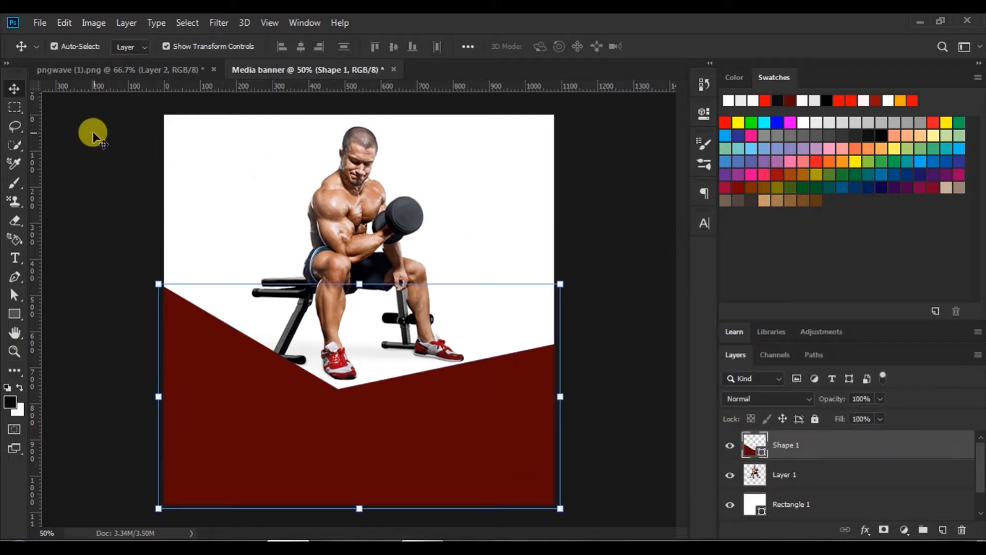
left_click(632, 246)
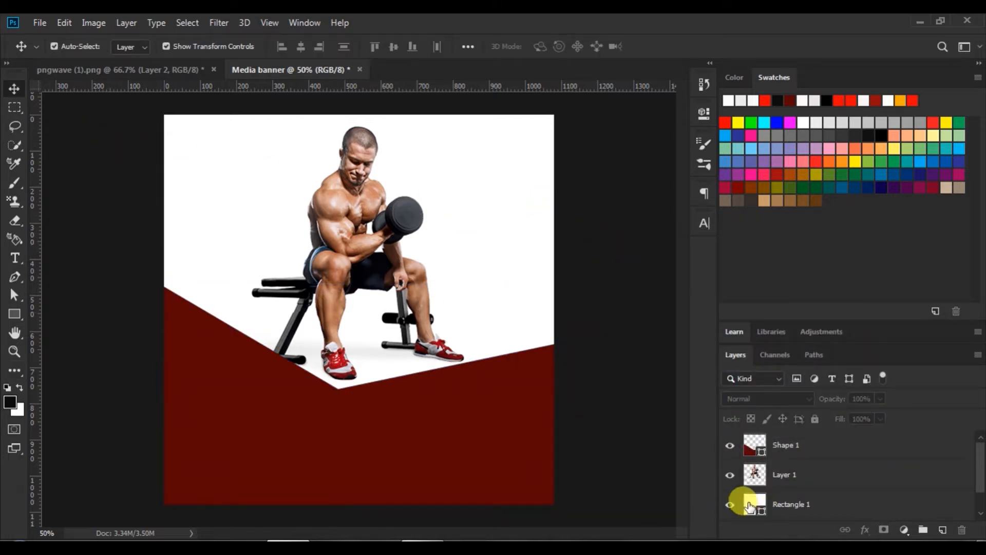
On a new layer above Rectangle 1, paint a black backdrop behind the man with the 1200 px rough-edged brush, leaving white around his feet
left_click(749, 506)
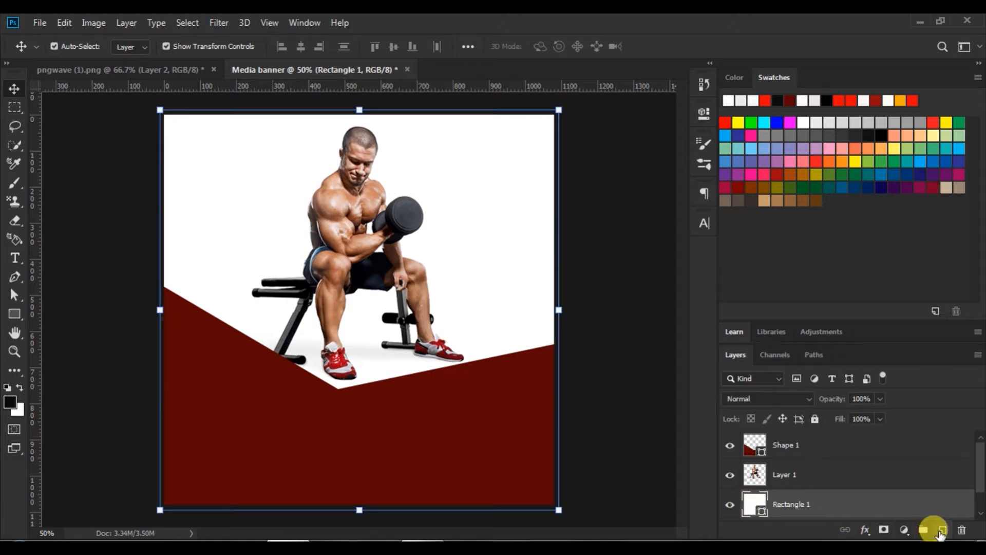
left_click(942, 530)
left_click(15, 183)
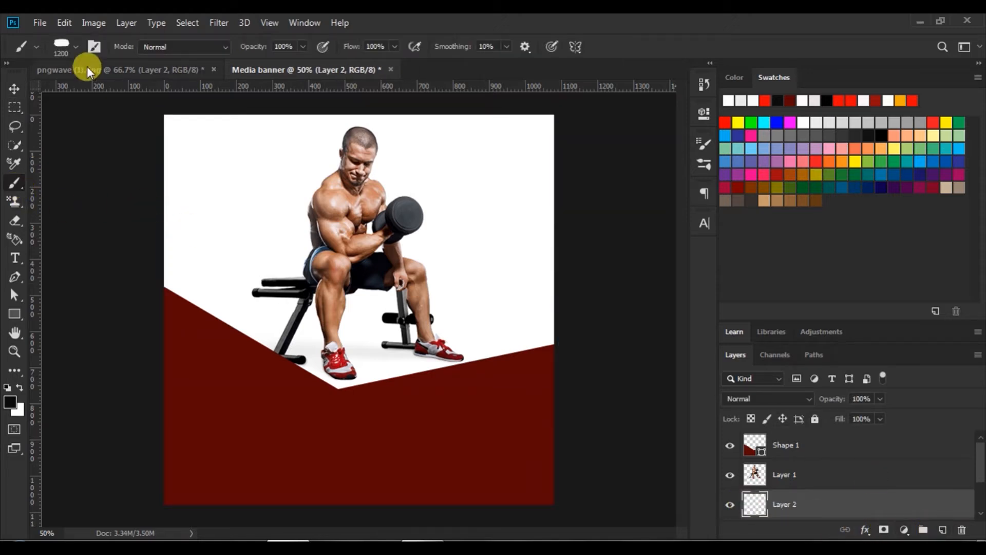
left_click(77, 45)
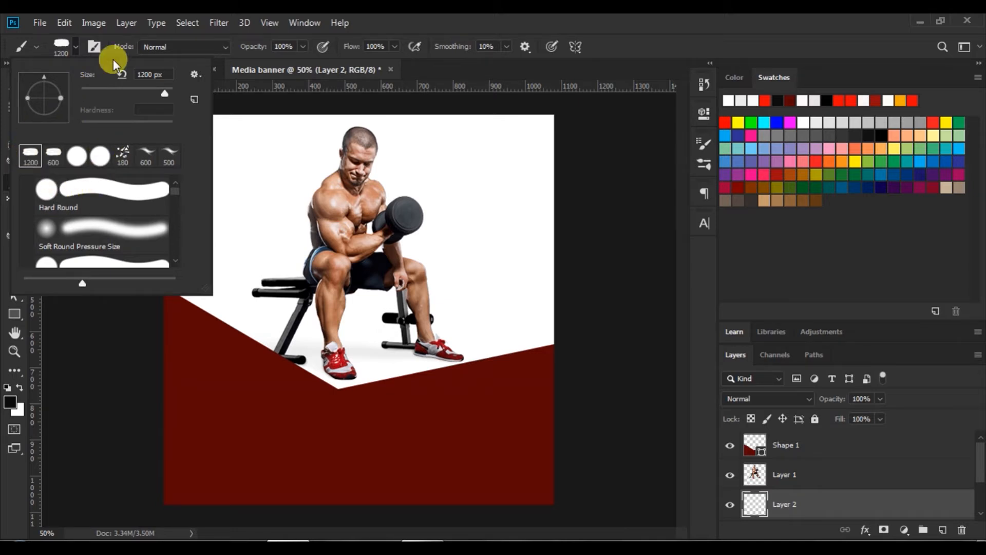
left_click(75, 45)
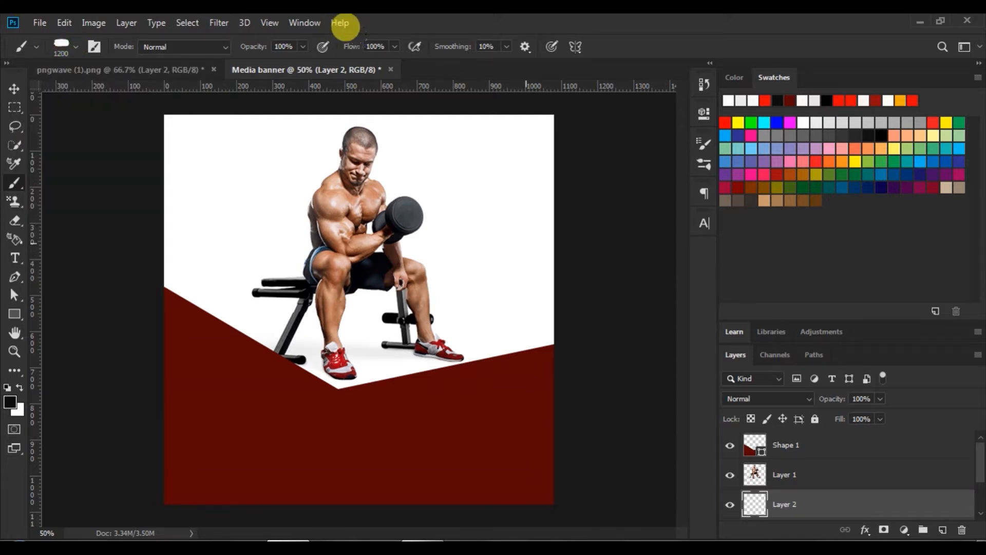
left_click(524, 240)
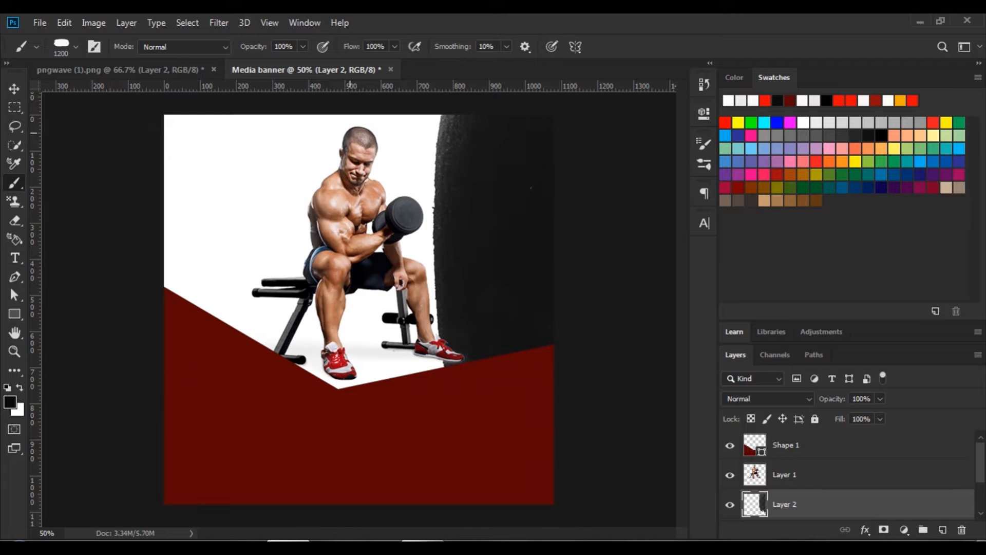
left_click(349, 127)
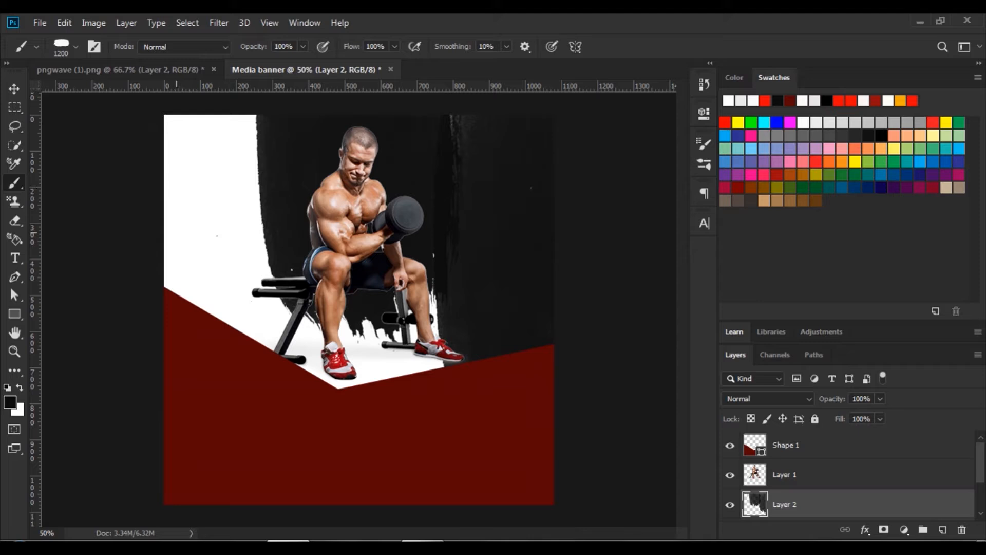
left_click(176, 232)
left_click(176, 233)
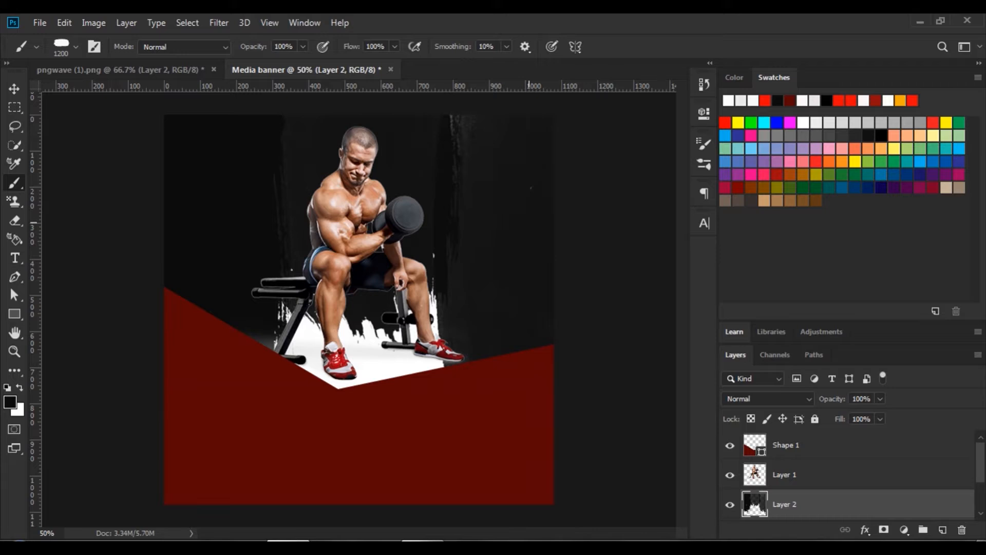
left_click(524, 222)
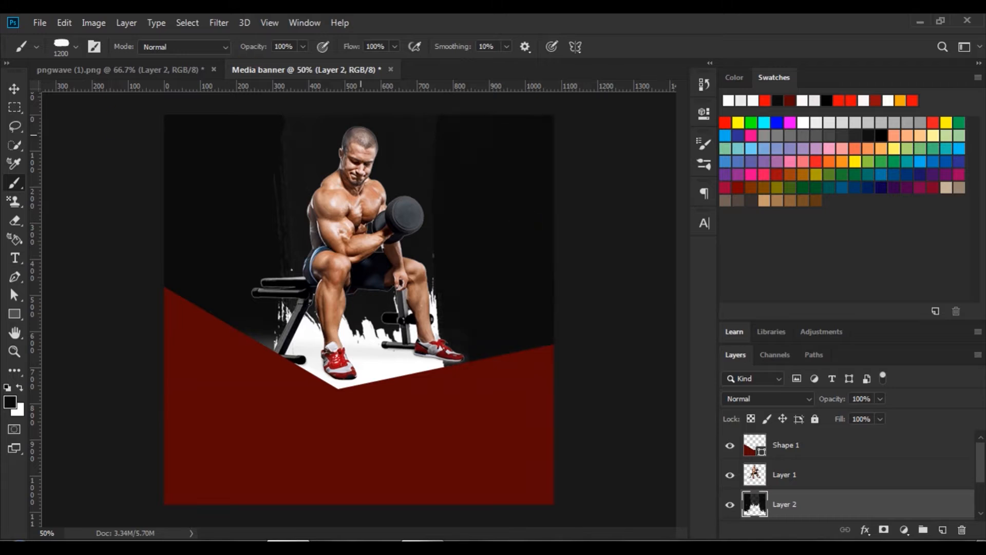
left_click(348, 129)
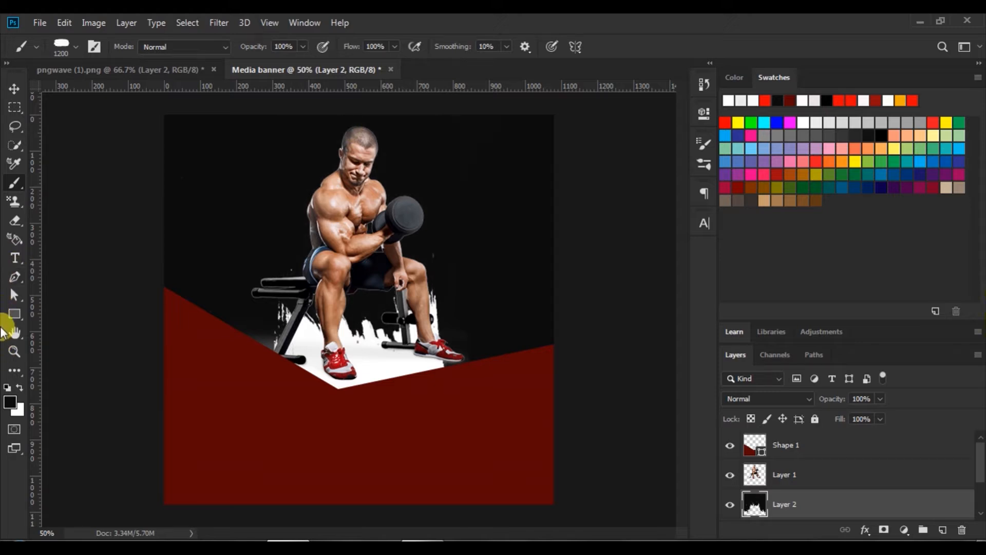
left_click(14, 89)
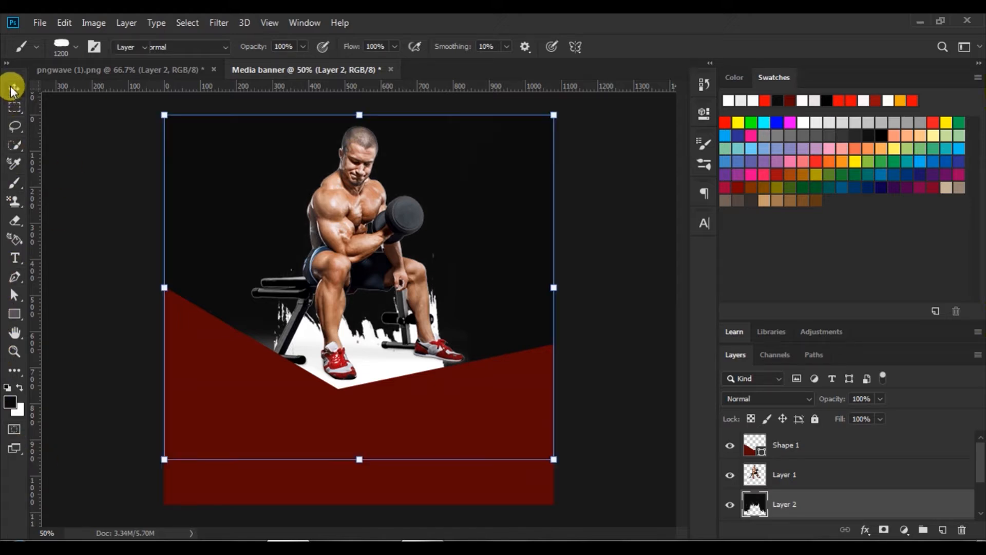
left_click(620, 248)
Draw a vertical rectangle about 86 by 506 px beside the man and fill it with bright red
left_click(15, 314)
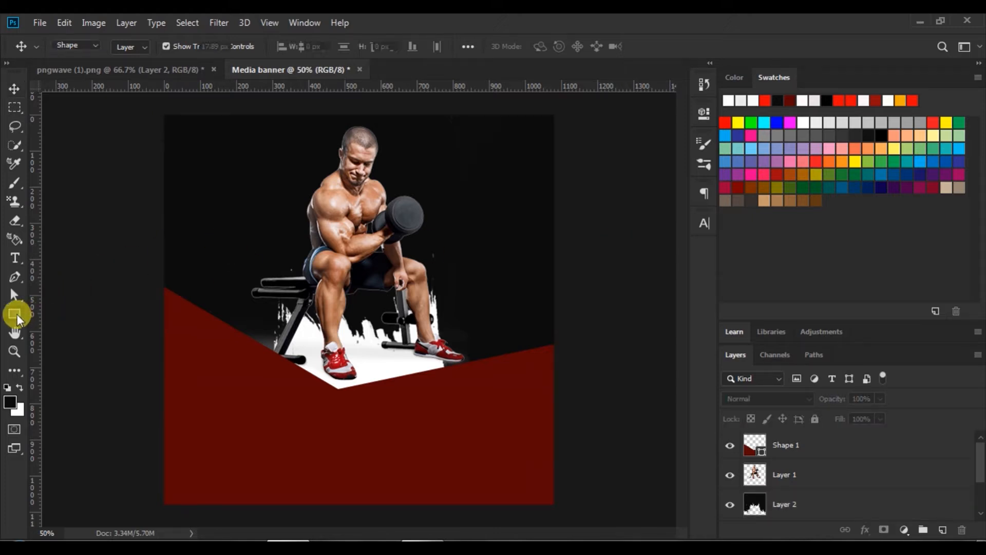
left_click_drag(197, 108, 227, 290)
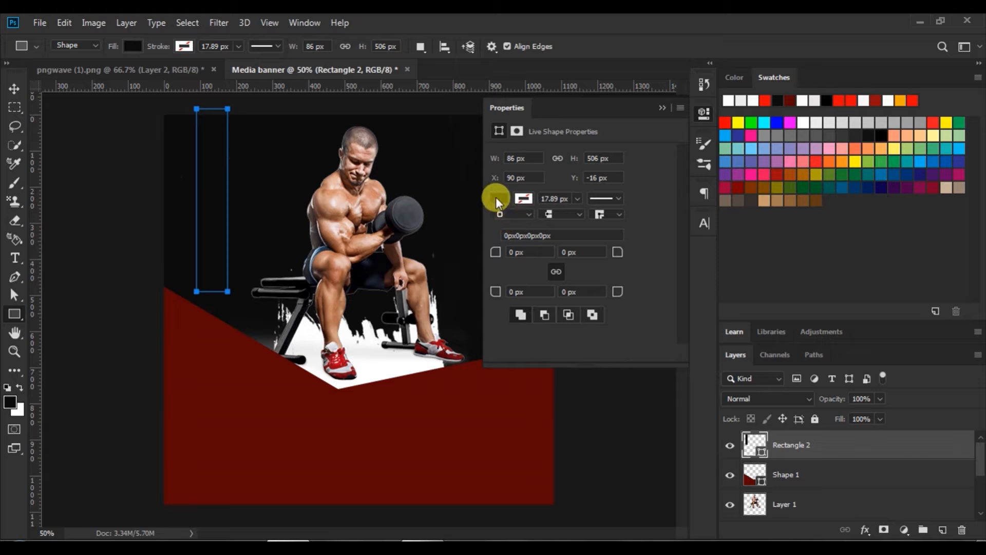
left_click(495, 197)
left_click(527, 274)
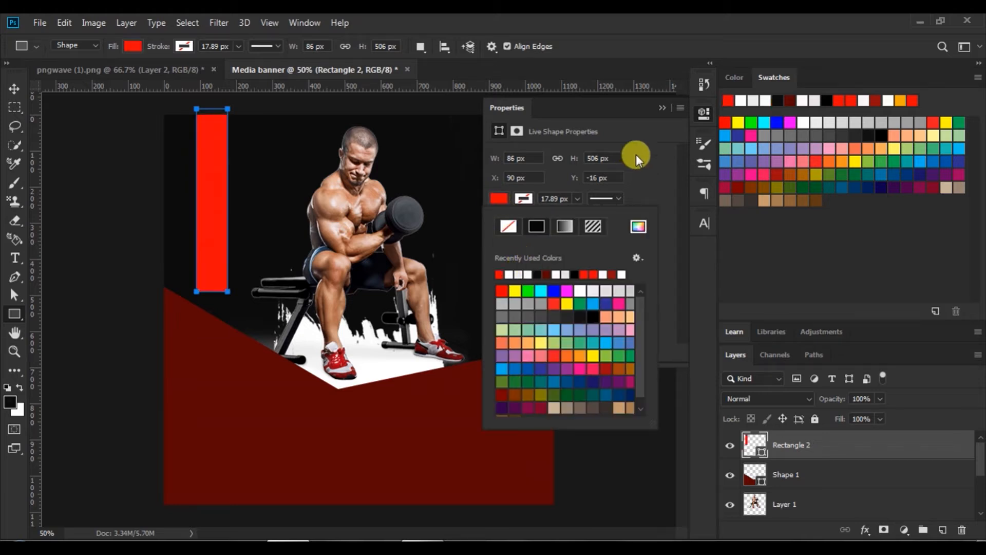
left_click(663, 108)
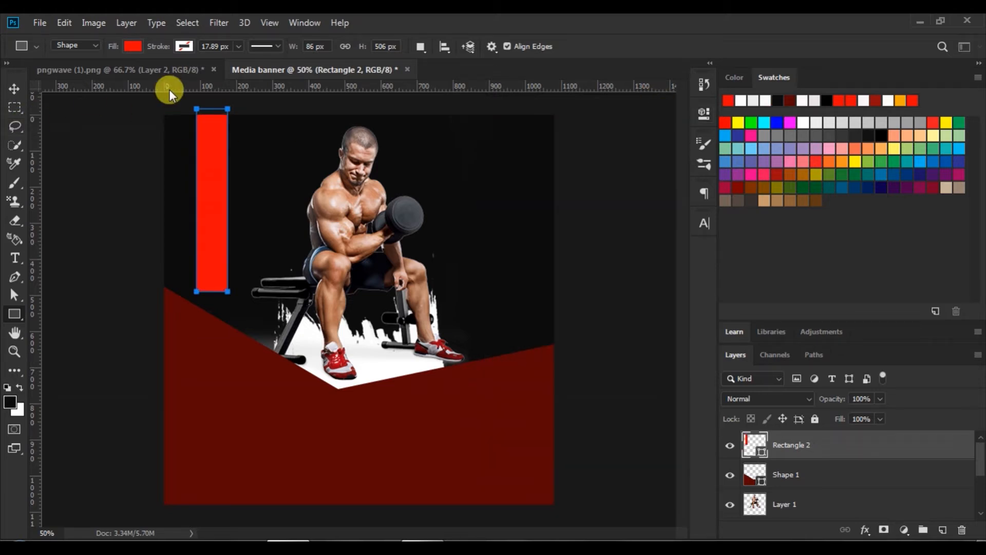
Rotate the red bar to about -58.5°, stretch its height to about 113%, and place it parallel above the dark red shape's descending edge
left_click(15, 90)
left_click_drag(177, 99, 150, 172)
left_click_drag(277, 229, 273, 309)
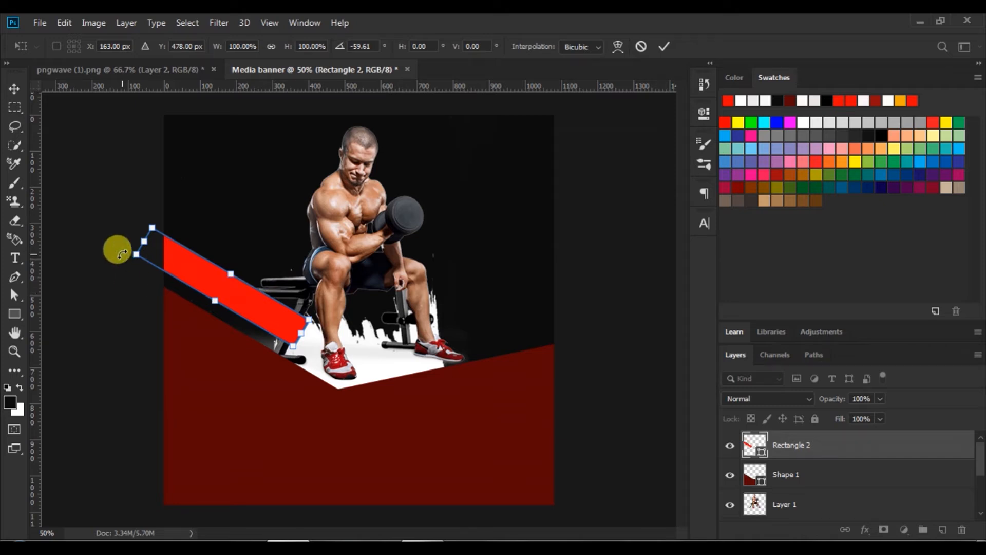
left_click_drag(118, 251, 119, 253)
left_click_drag(183, 268, 190, 276)
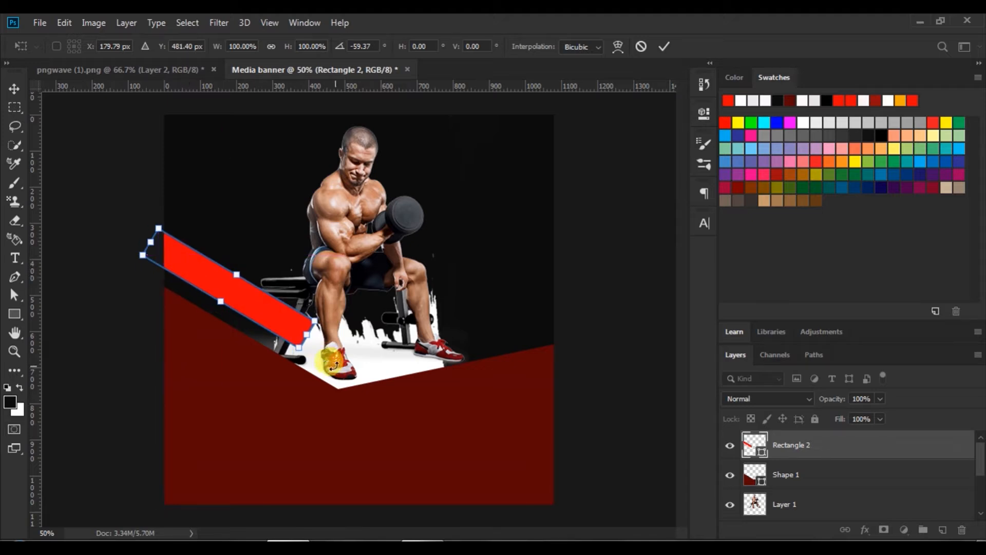
left_click_drag(311, 366, 317, 374)
left_click_drag(298, 341, 321, 343)
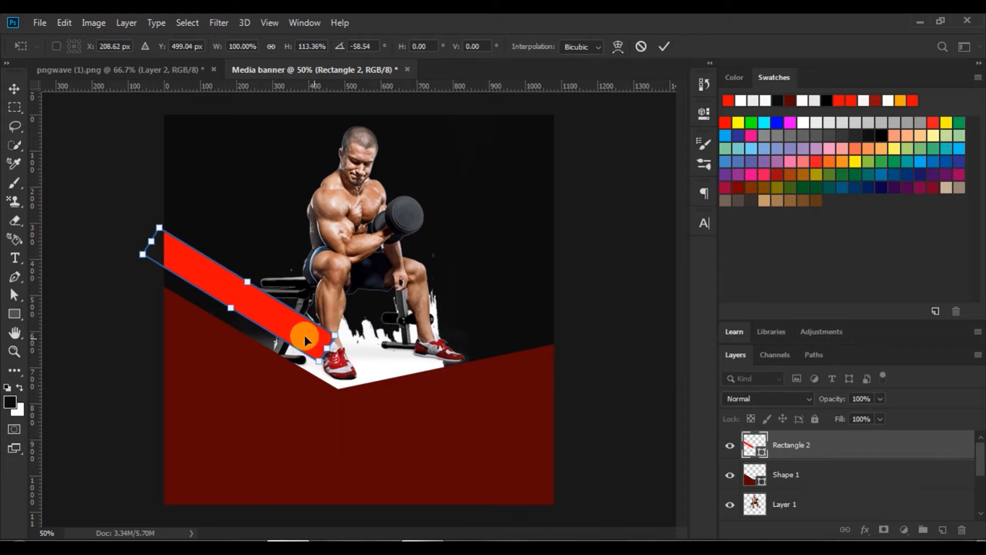
left_click(664, 46)
Nudge the slanted red bar slightly downward
key("Down")
key("Down")
key("Down")
key("Down")
key("Down")
key("Down")
key("Down")
key("Down")
key("Down")
key("Down")
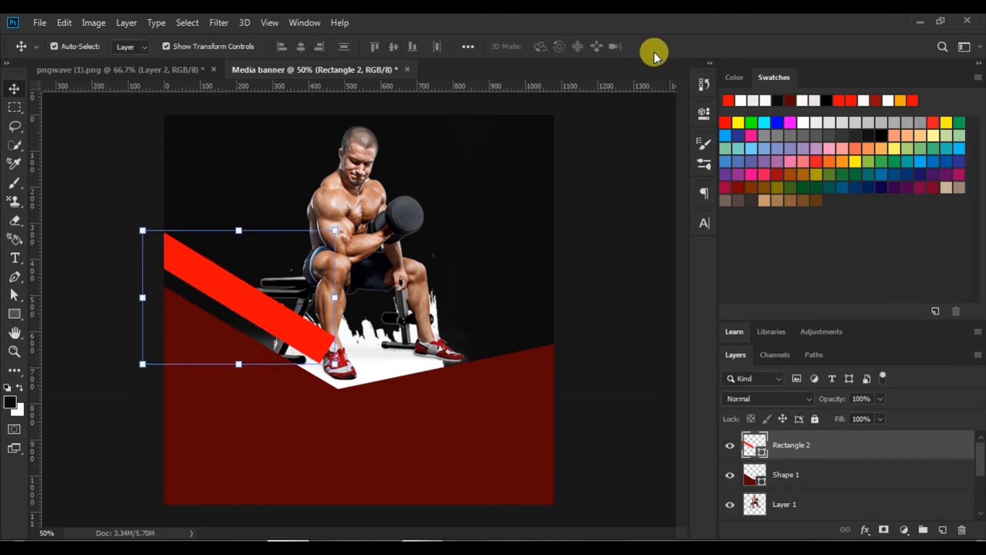
Add a layer mask to the red bar and fade its lower end with a black-to-white linear gradient, Normal mode, 100% opacity
left_click(883, 529)
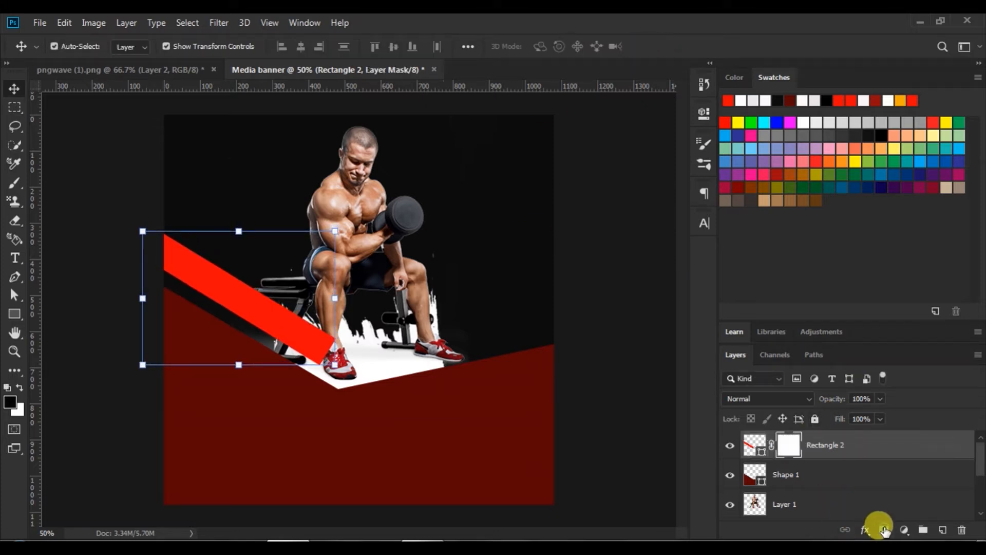
left_click(37, 48)
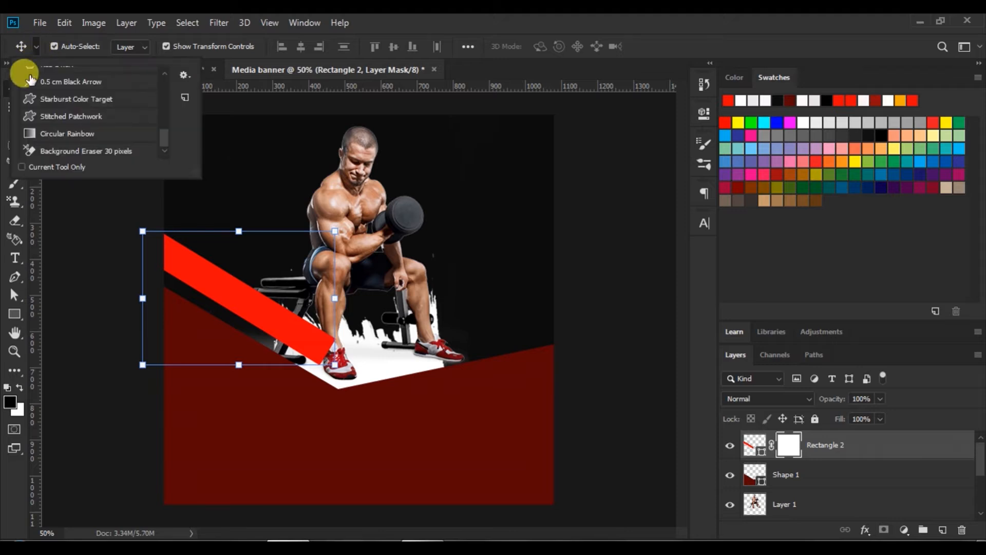
left_click(32, 134)
left_click(107, 46)
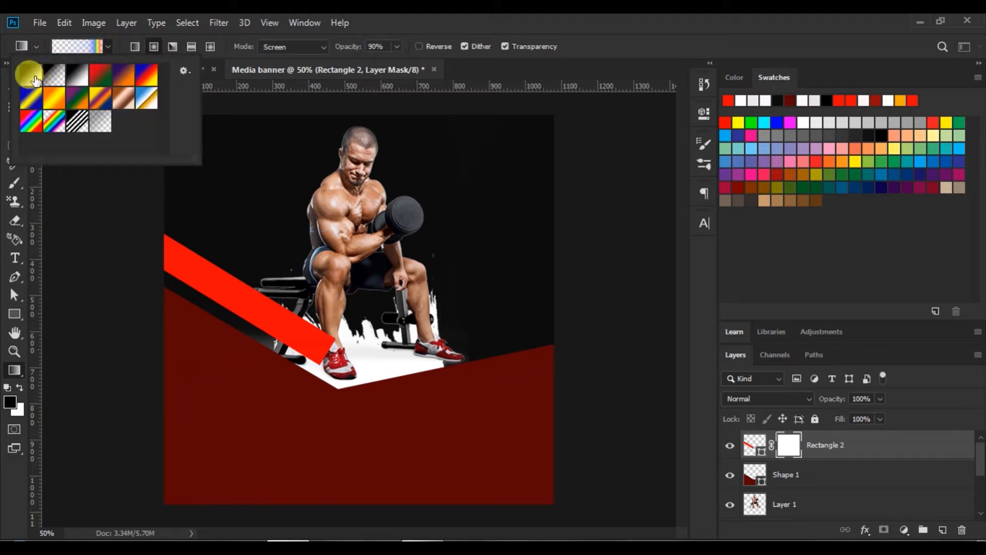
left_click(26, 72)
left_click(135, 47)
left_click(323, 46)
left_click(301, 55)
left_click(397, 47)
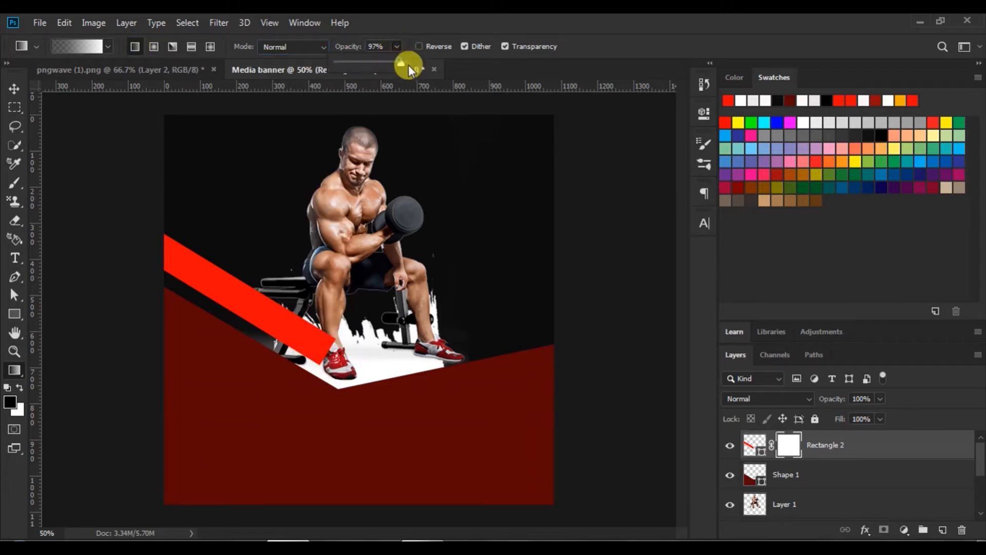
left_click_drag(399, 61, 433, 69)
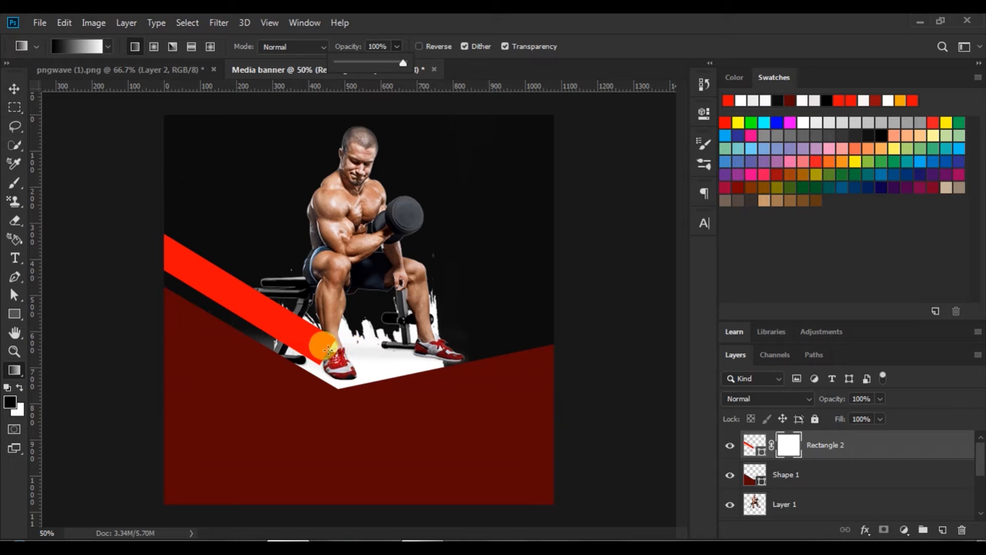
left_click_drag(327, 350, 219, 288)
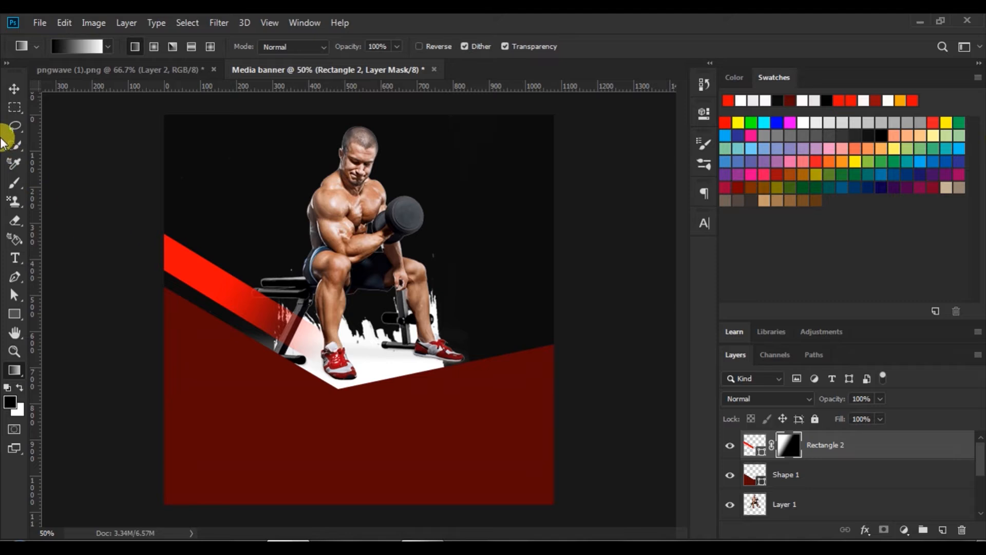
Duplicate the faded red bar and place the copy parallel above the original, leaving a narrow gap between them
left_click(15, 90)
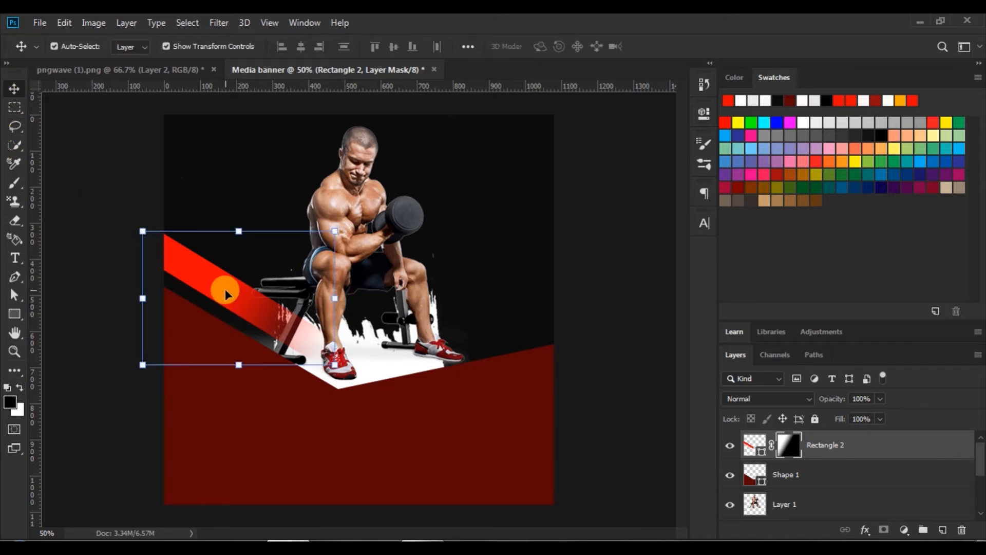
mouse_move(225, 288)
left_mouse_down()
mouse_move(236, 256)
mouse_move(223, 239)
mouse_move(211, 291)
left_mouse_up()
left_click(211, 275)
key("shift+Up")
key("shift+Up")
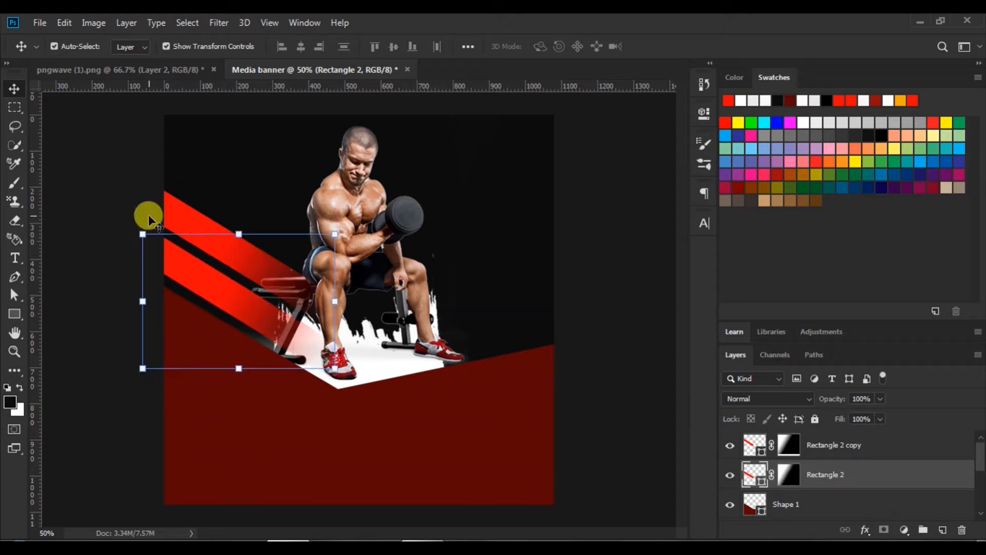
left_click(127, 201)
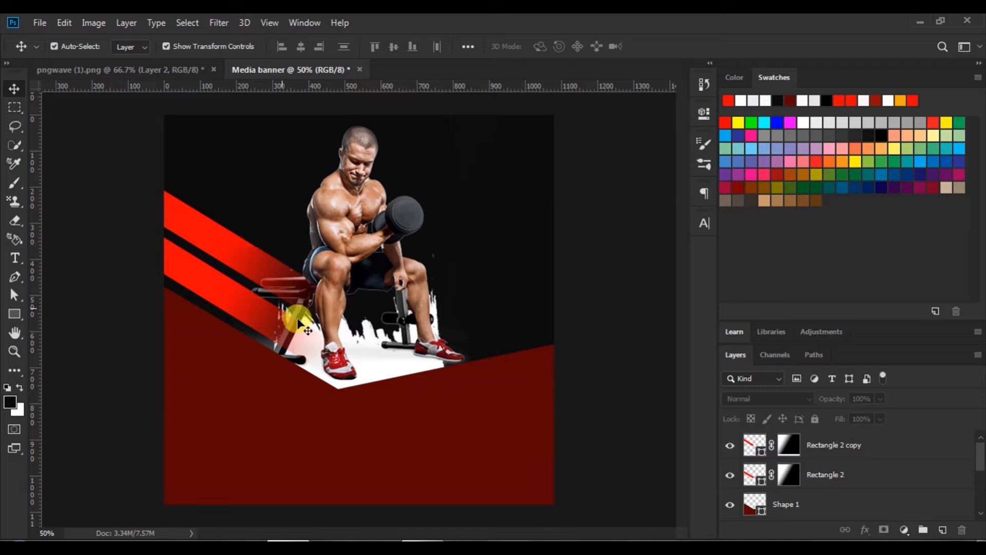
Duplicate both slanted red bars together and move the copies to the right side of the banner
left_click(194, 282)
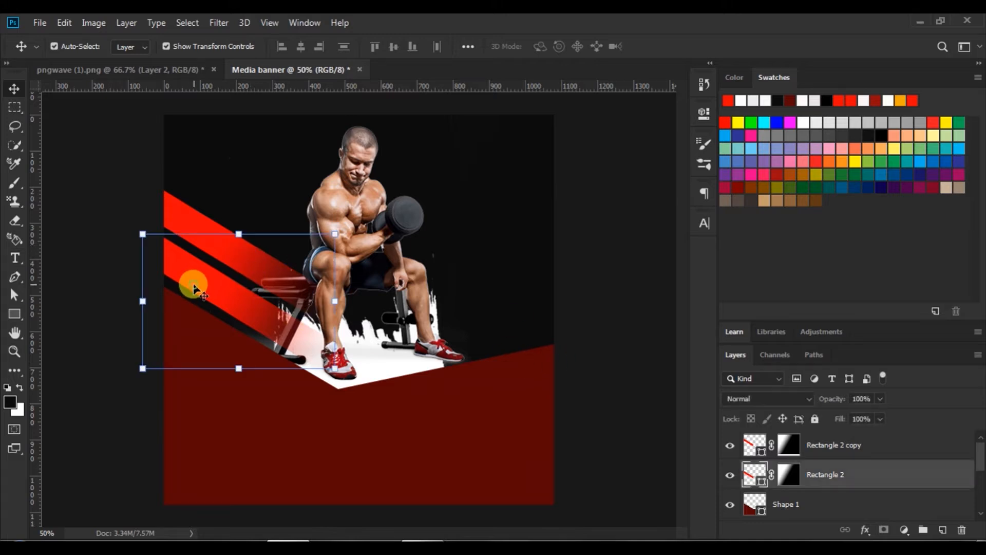
left_click(747, 446, "shift")
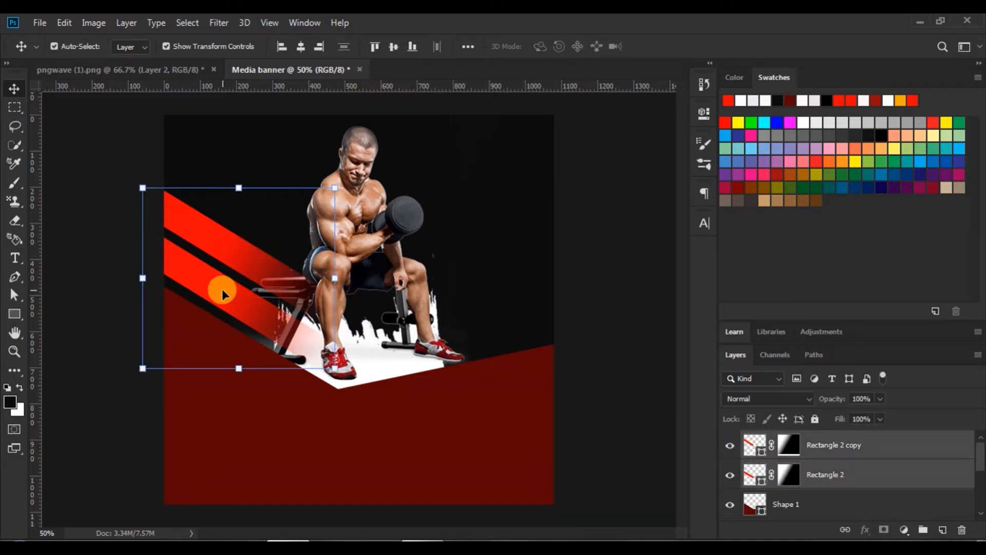
key("alt+j")
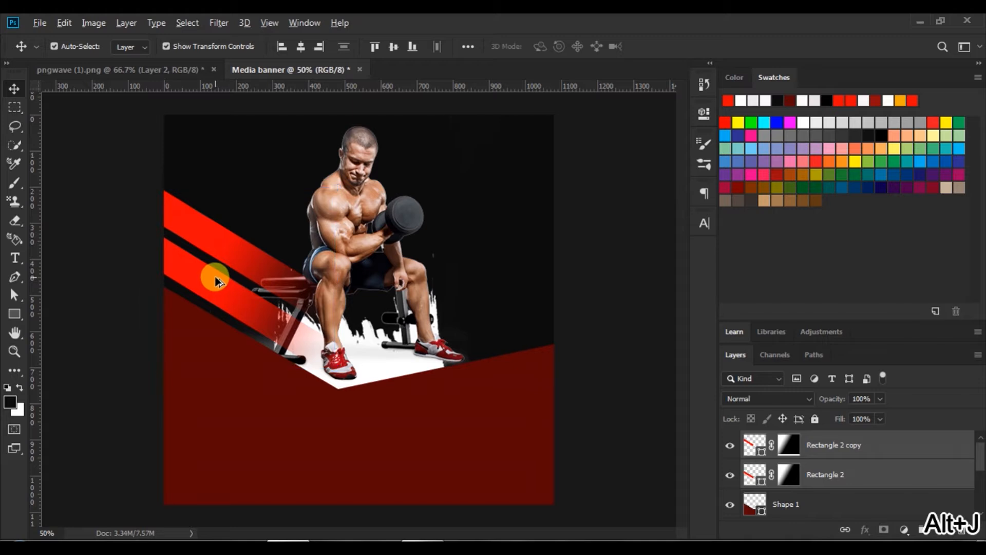
left_click_drag(214, 280, 478, 243)
Rotate the copied bars to about 135.6° and place them parallel above the dark red shape's ascending edge
left_click_drag(388, 138, 570, 237)
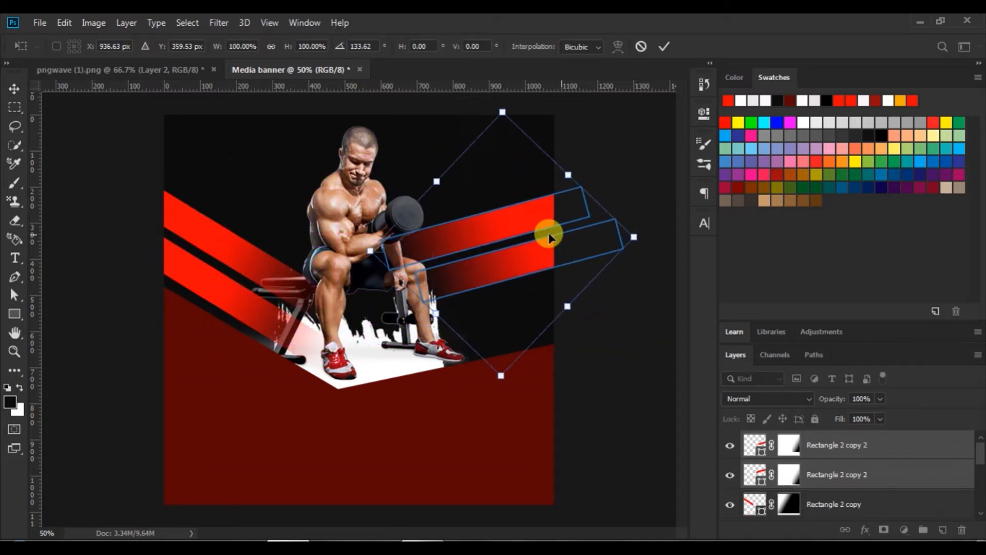
left_click_drag(510, 222, 506, 285)
left_click_drag(636, 311, 634, 315)
left_click_drag(521, 290, 515, 284)
Nudge the rotated pair of bars up 8 px and left 6 px, apply the transform, and deselect them
key("Up")
key("Up")
key("Up")
key("Up")
key("Up")
key("Up")
key("Up")
key("Up")
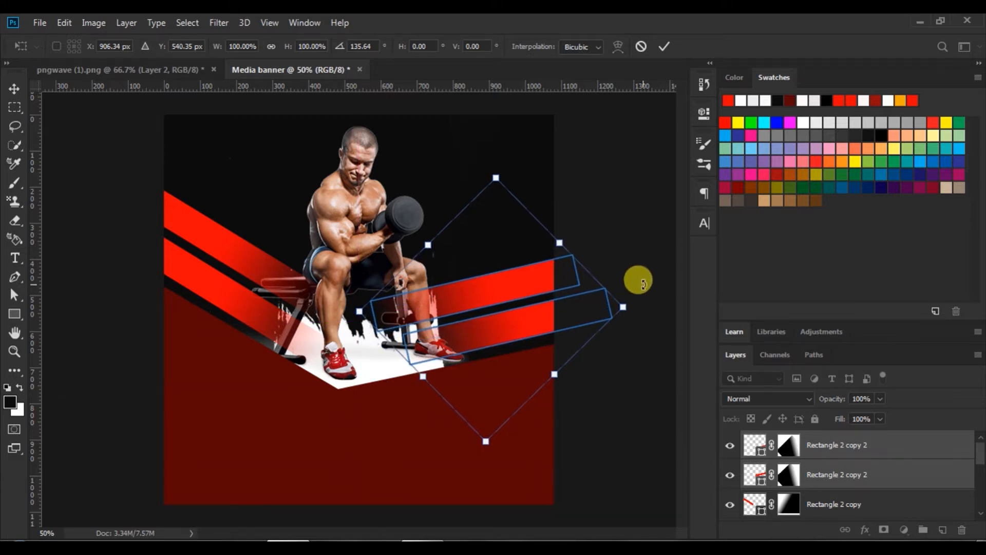
key("Left")
key("Left")
key("Left")
key("Left")
key("Left")
key("Left")
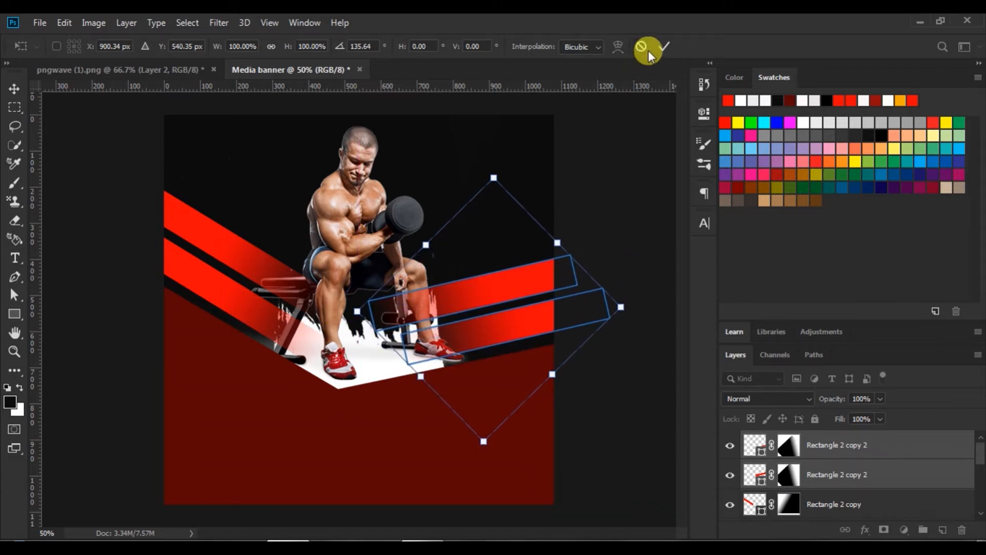
left_click(665, 47)
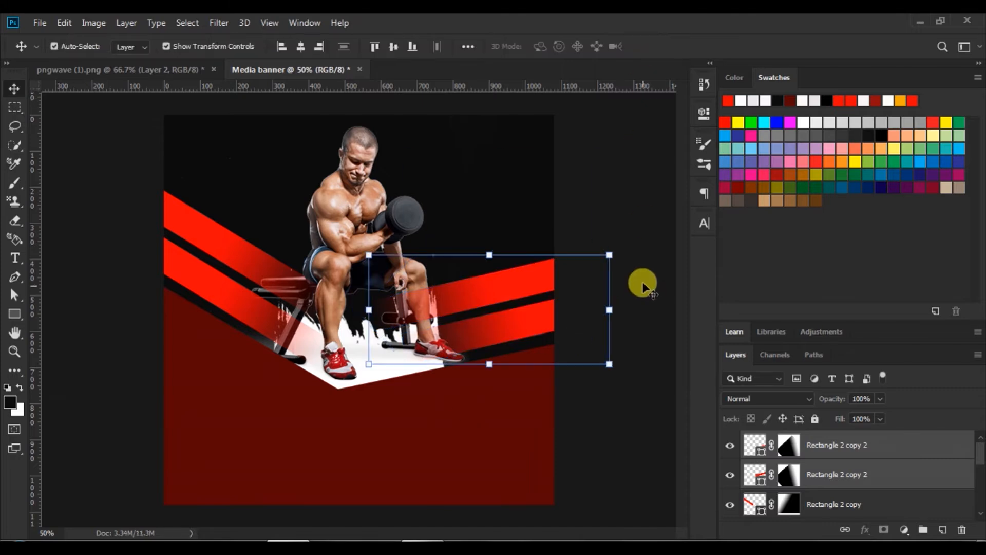
left_click(629, 421)
Draw a narrow vertical rectangle about 16 by 342 px in the banner's upper-left area and fill it with white
left_click(14, 314)
left_click_drag(198, 109, 204, 232)
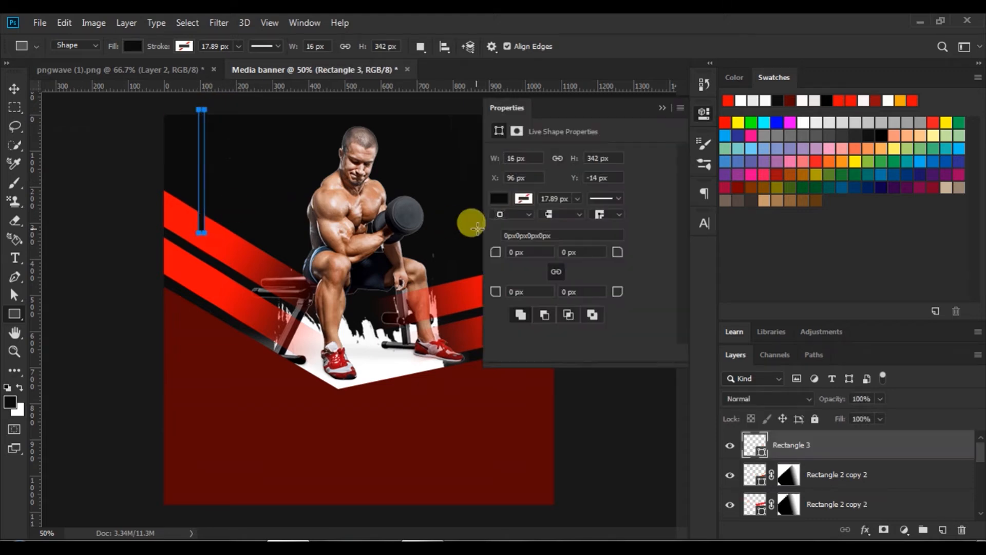
left_click(498, 199)
left_click(511, 274)
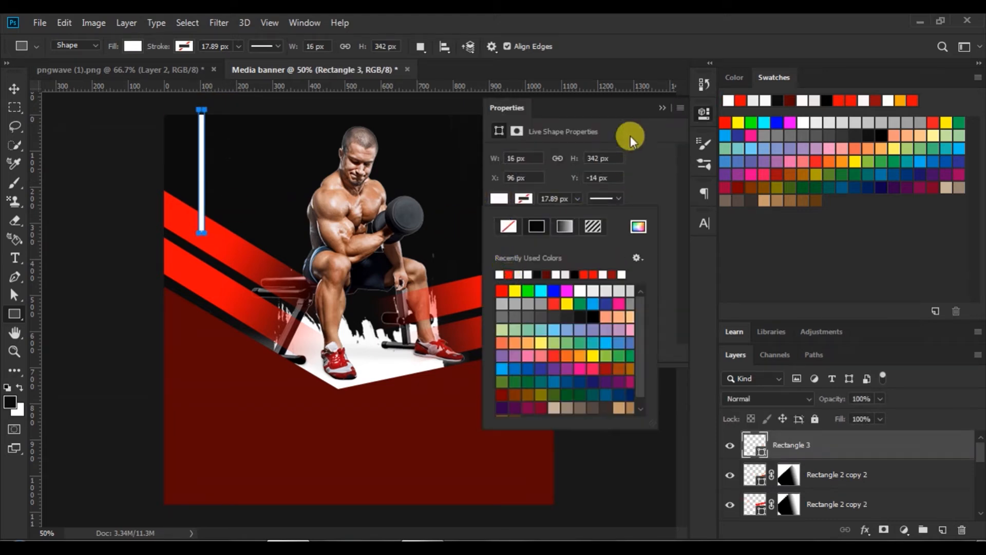
left_click(661, 109)
left_click(661, 109)
Rotate the white stripe to about -58.1° and place it lengthwise inside the upper red bar on the banner's left side
left_click(13, 88)
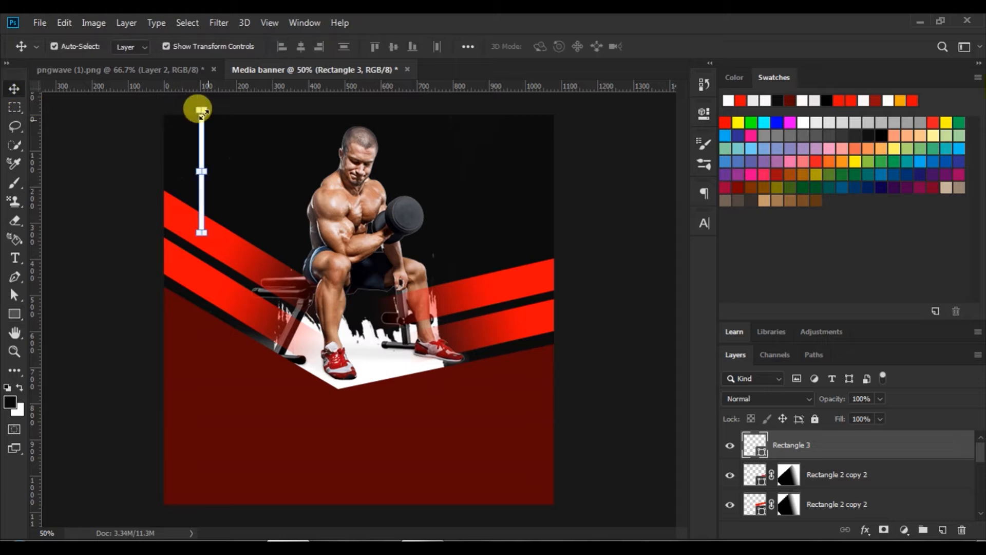
left_click_drag(168, 129, 154, 149)
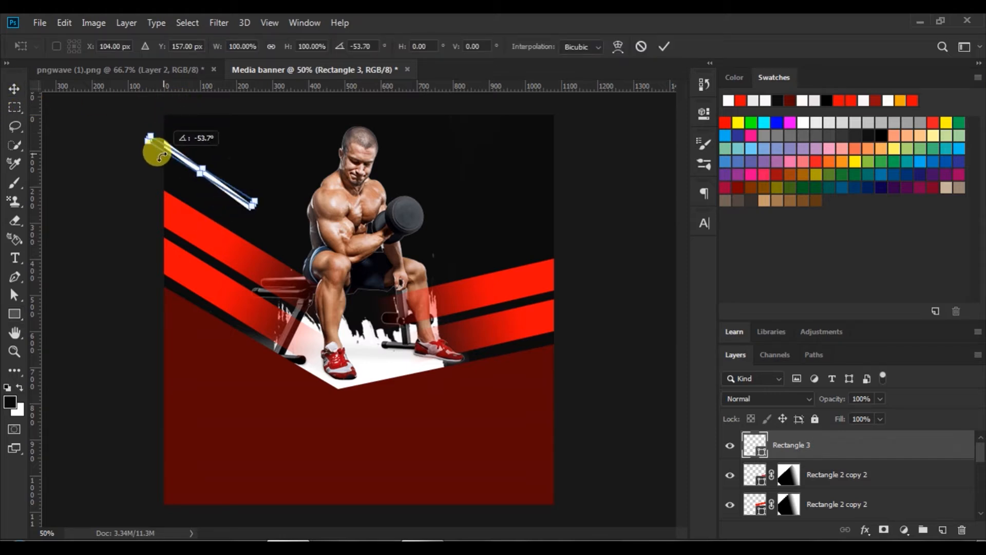
left_click_drag(224, 185, 234, 251)
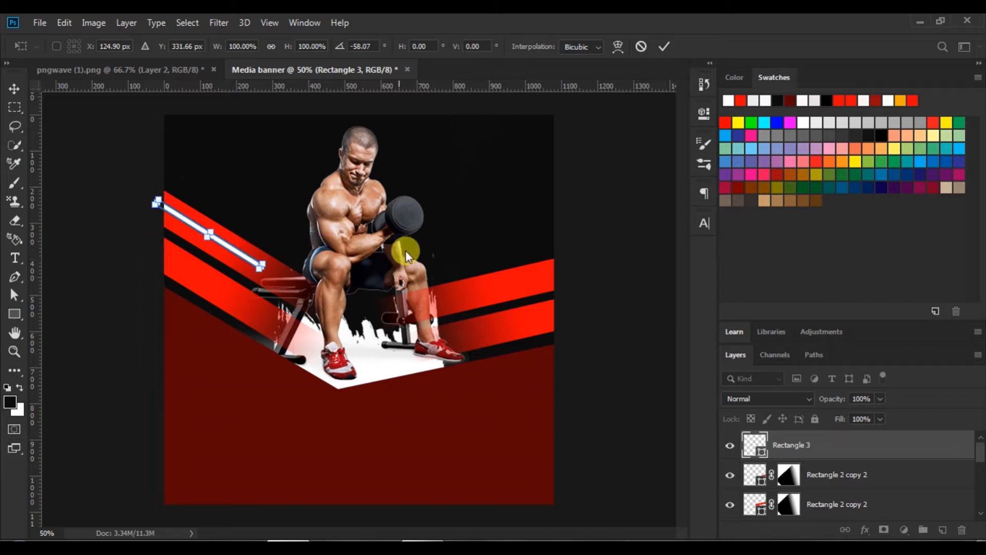
key("Down")
key("Down")
key("Down")
key("Down")
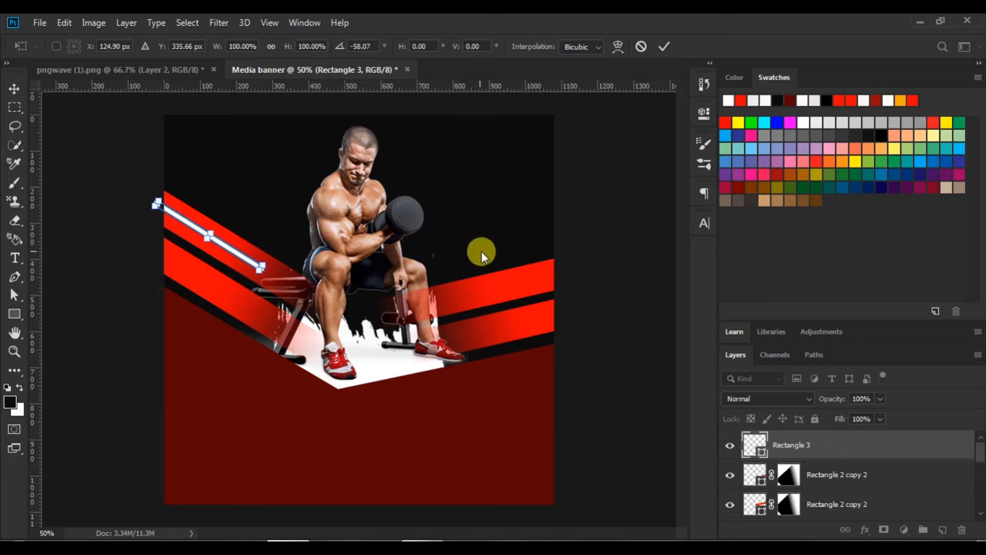
left_click(661, 51)
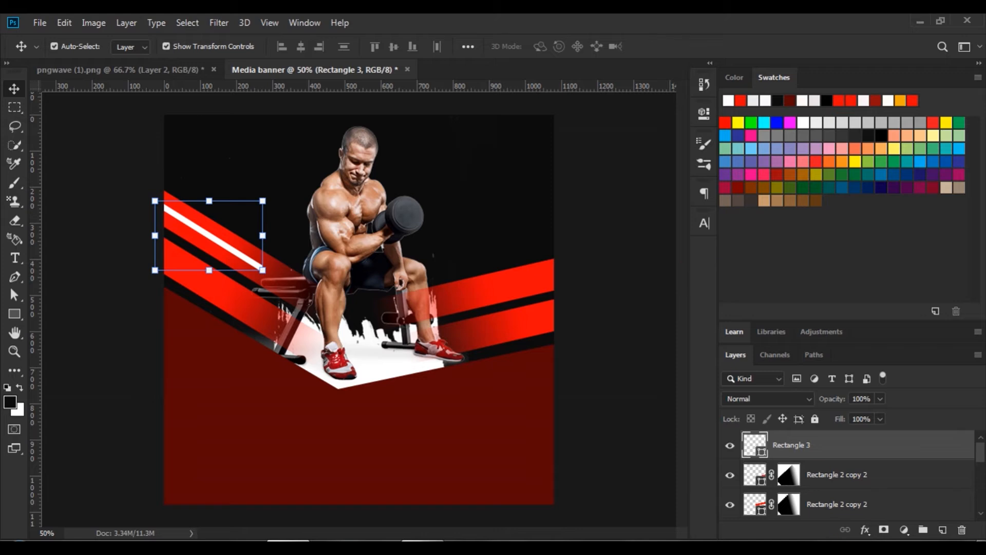
Add a layer mask to the white stripe and fade its lower end with a black-to-white linear gradient
left_click(883, 530)
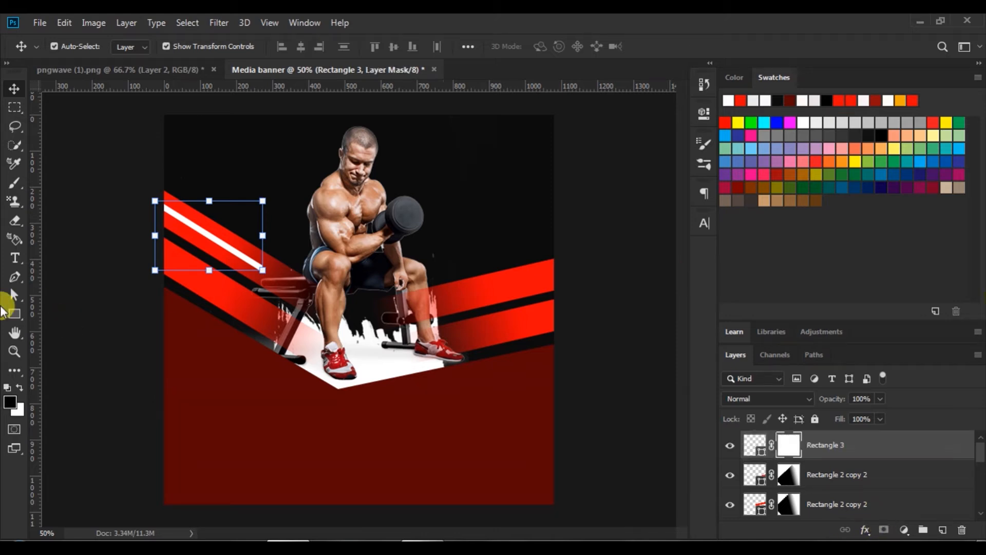
left_click(20, 369)
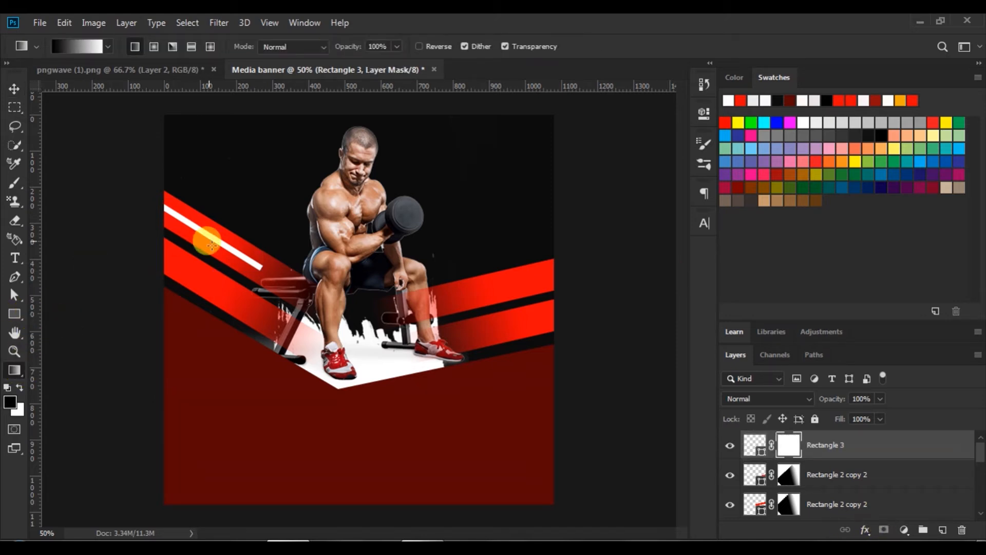
mouse_move(261, 268)
left_mouse_down()
mouse_move(191, 225)
mouse_move(201, 228)
left_mouse_up()
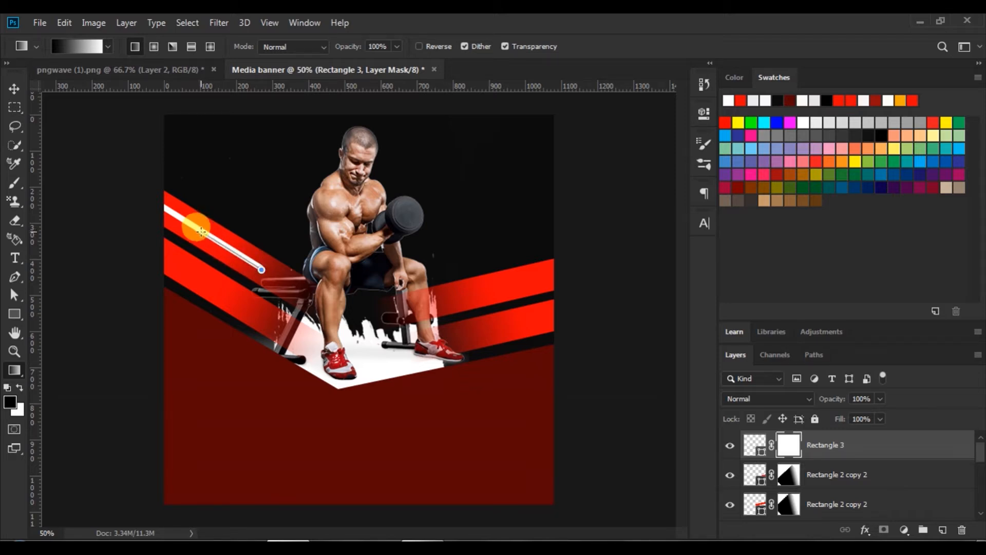
Duplicate the faded white stripe, then rotate and place the copy lengthwise inside the upper red bar on the banner's right side
left_click(14, 88)
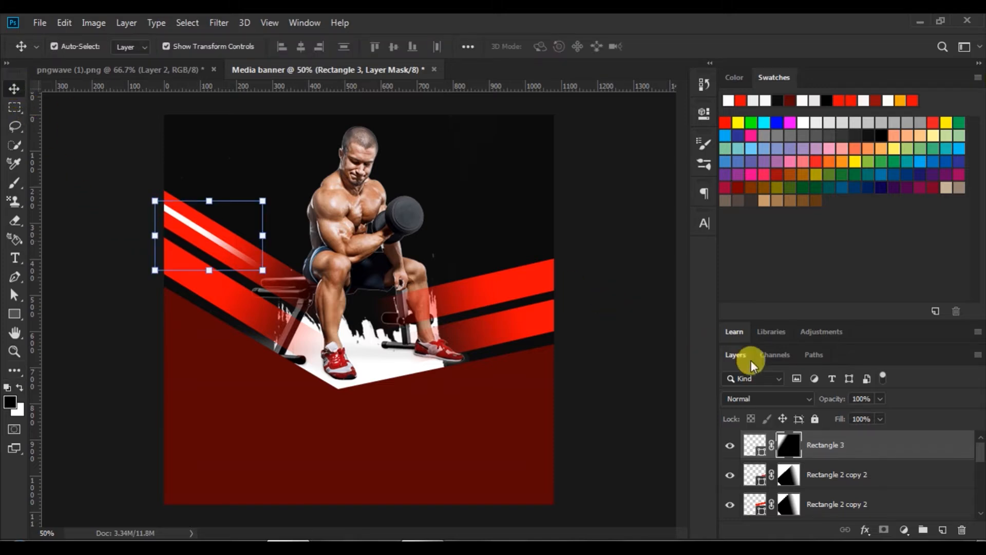
key("ctrl+j")
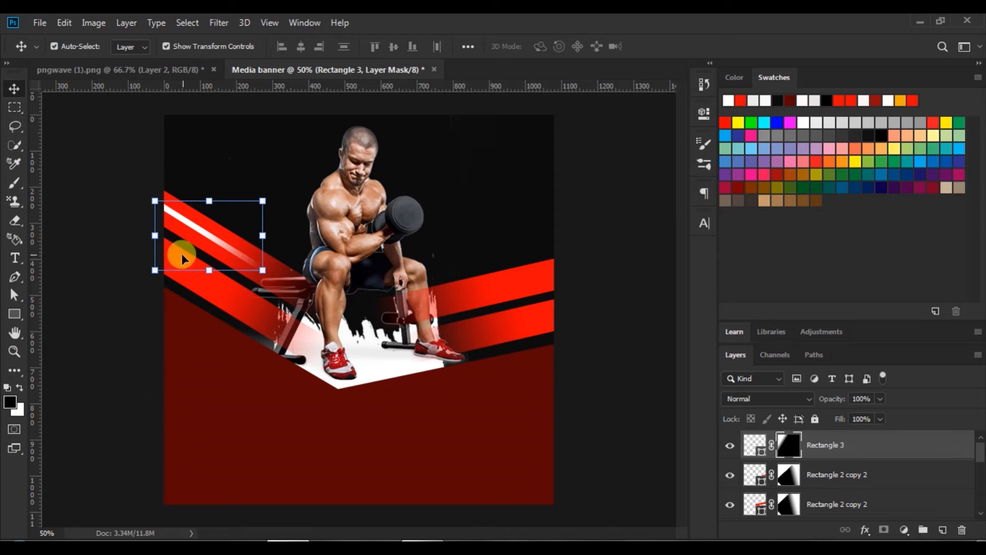
left_click_drag(206, 234, 527, 228)
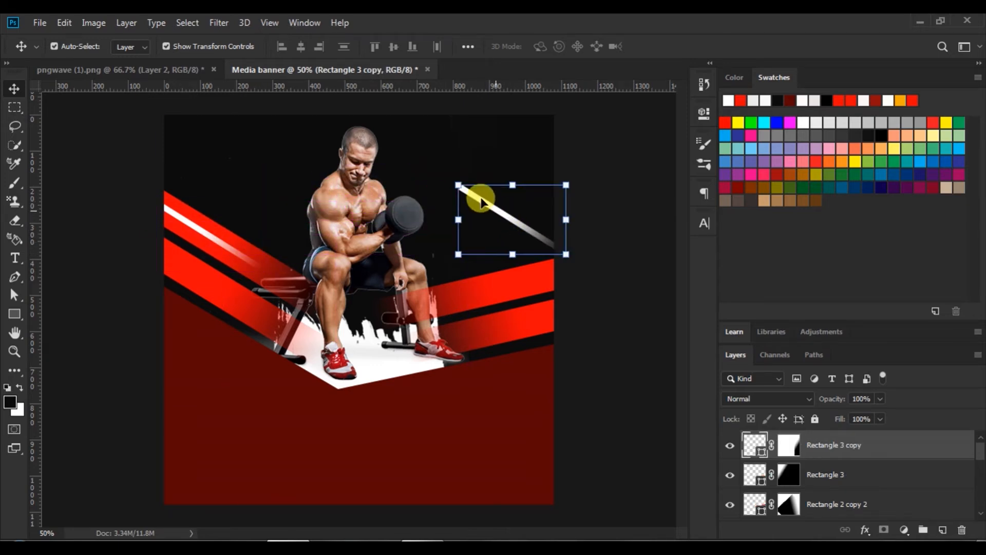
left_click_drag(449, 156, 591, 186)
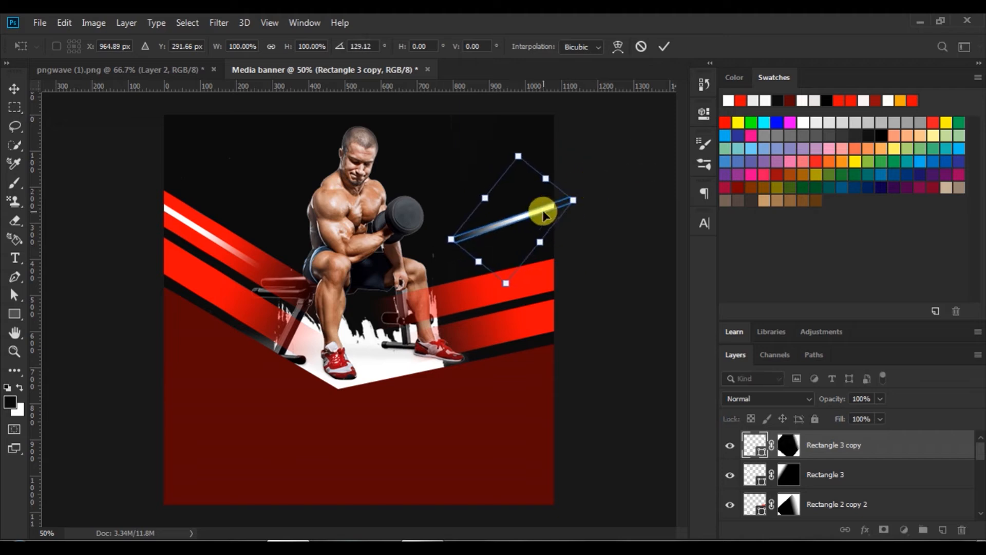
left_click_drag(541, 213, 545, 280)
left_click(660, 47)
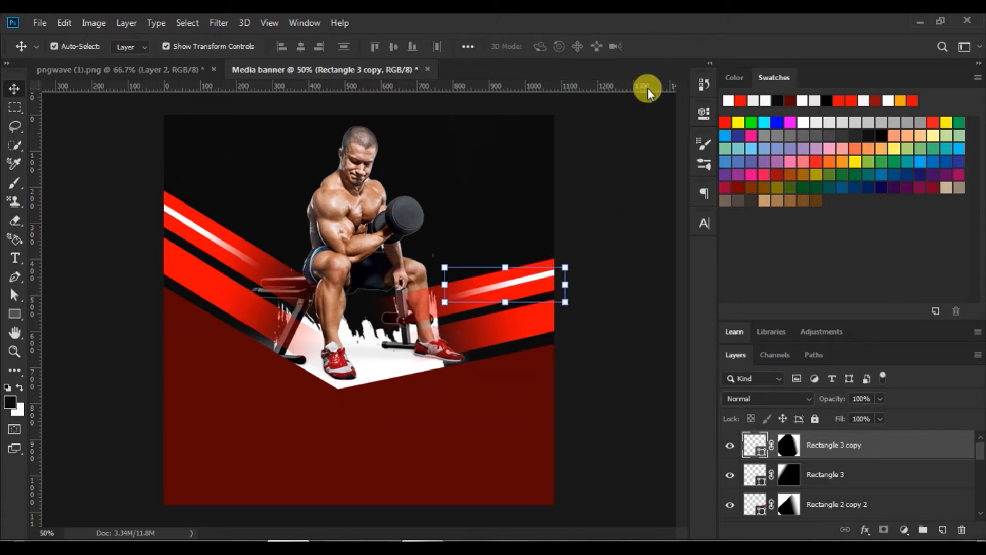
left_click(619, 226)
Add a 35 px outside stroke with a Gradient fill type to the dark red shape
left_click(303, 437)
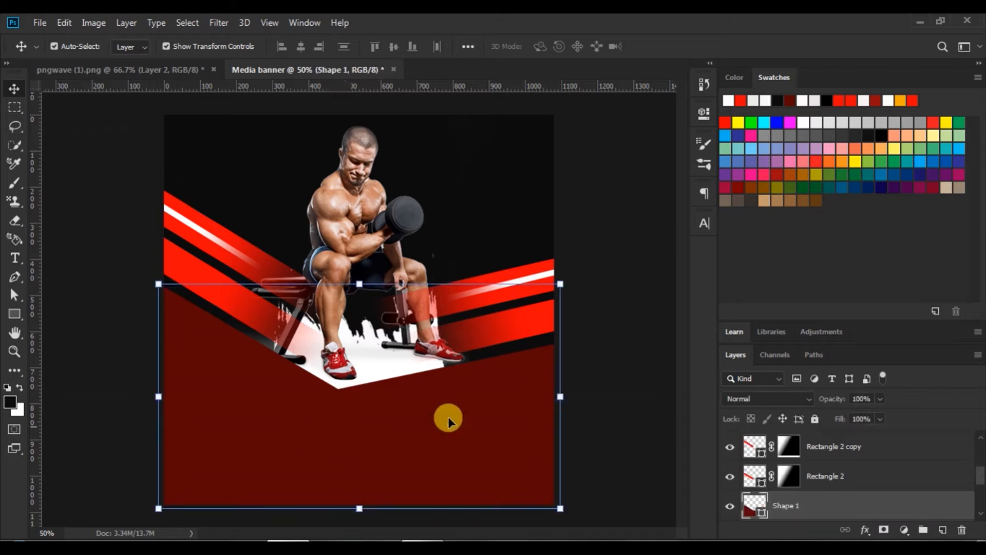
left_click(865, 530)
left_click(883, 424)
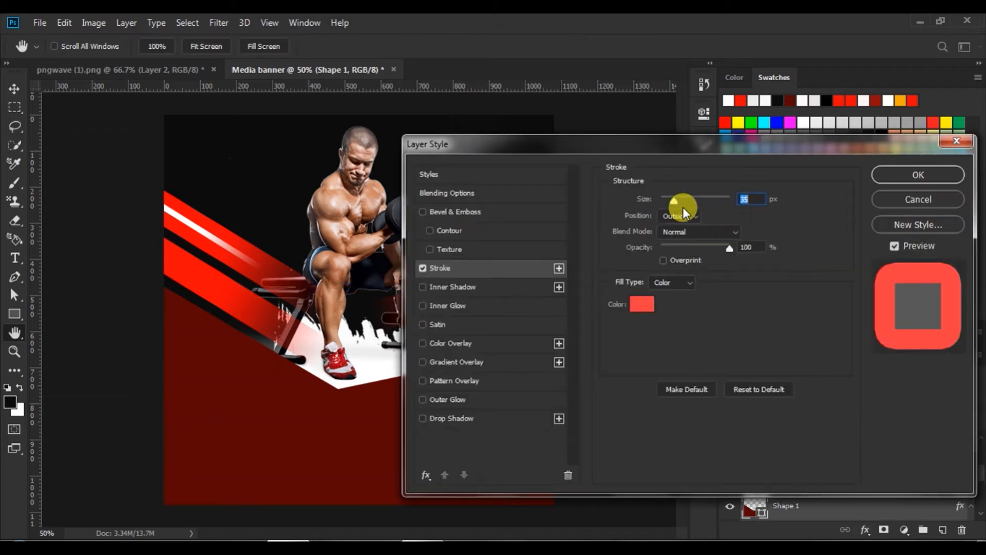
left_click(692, 280)
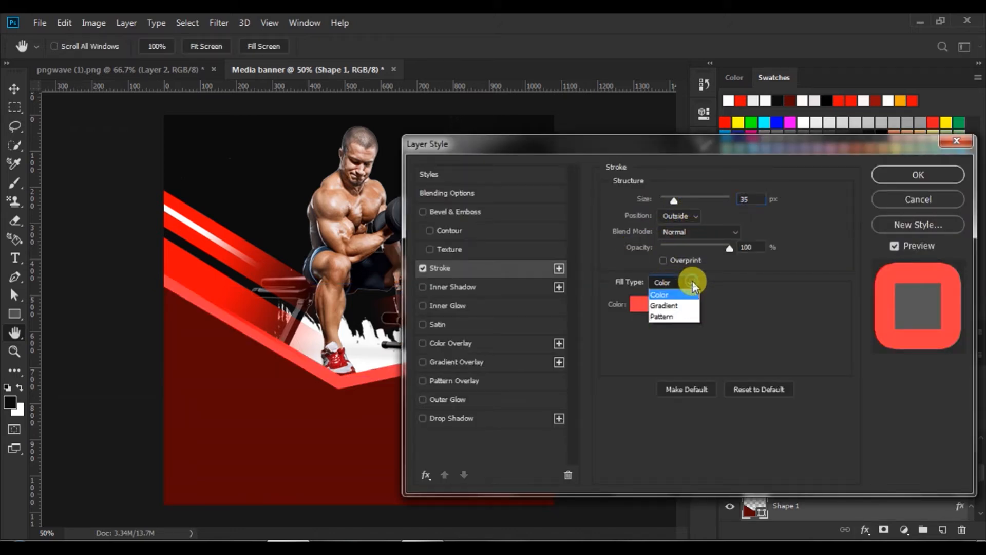
left_click(667, 307)
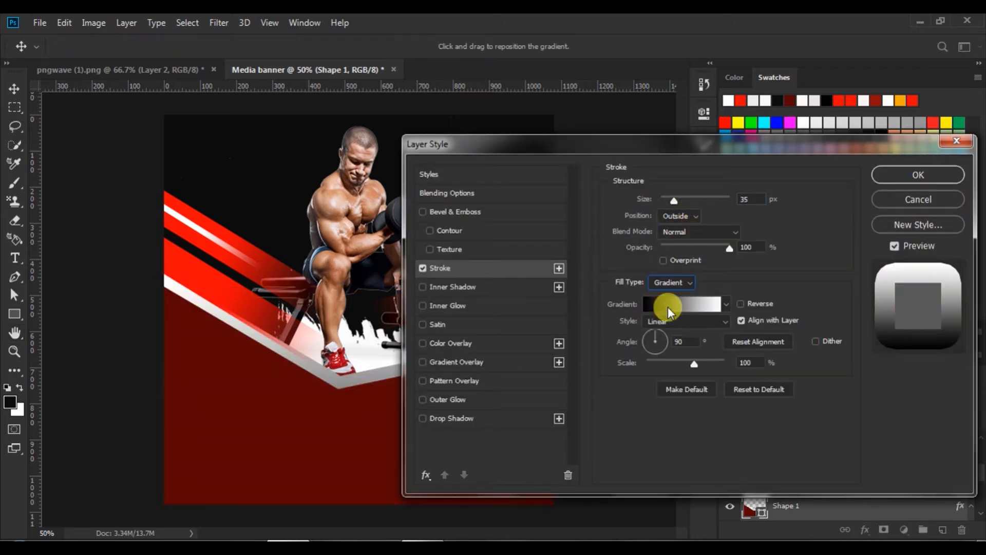
Try the blue-red-yellow preset for the stroke gradient, then choose the black-and-transparent striped preset
left_click(726, 304)
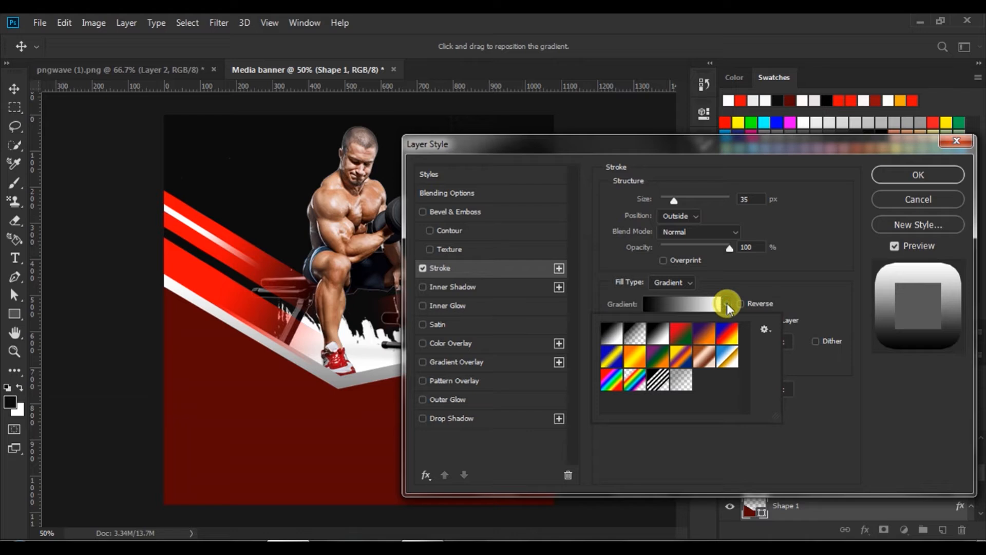
left_click(663, 380)
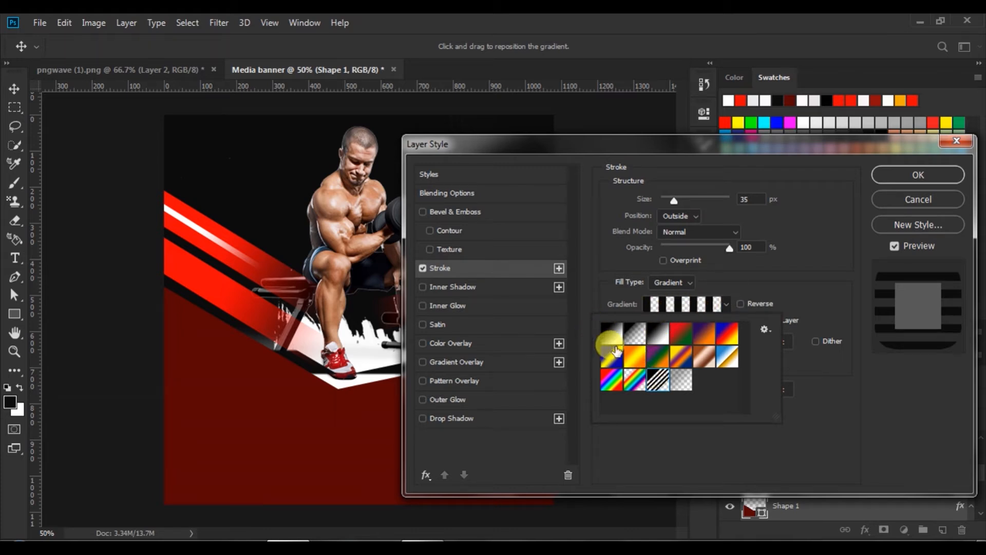
left_click(727, 334)
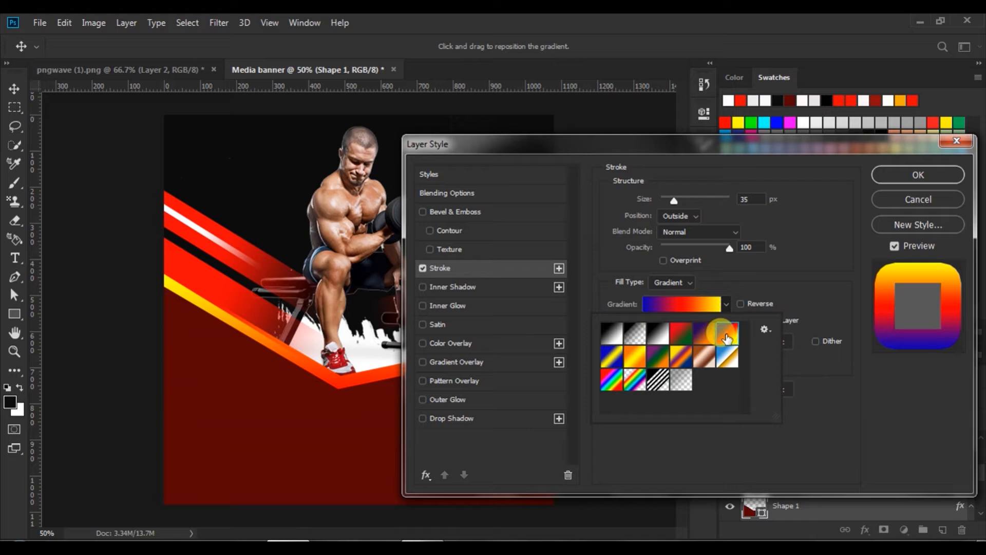
left_click(657, 380)
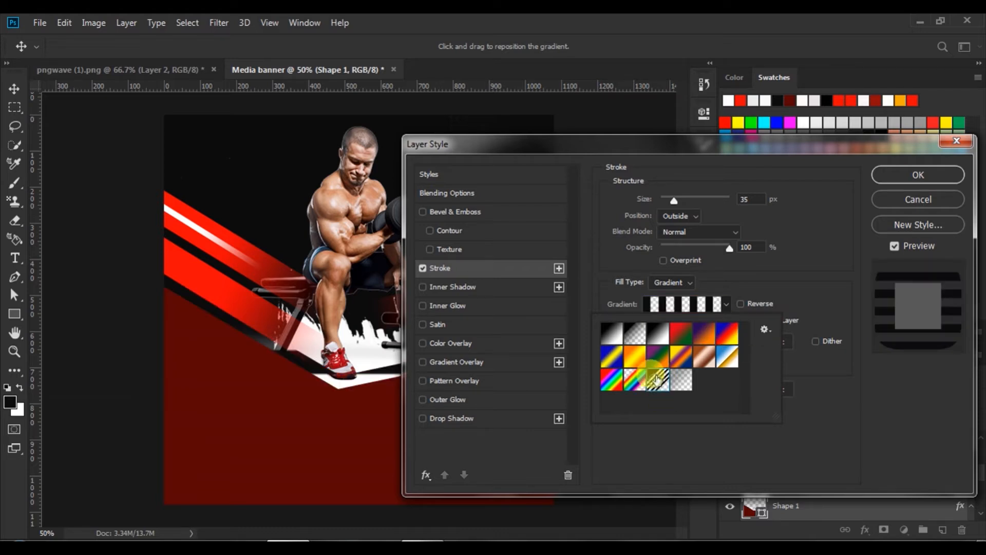
left_click(726, 305)
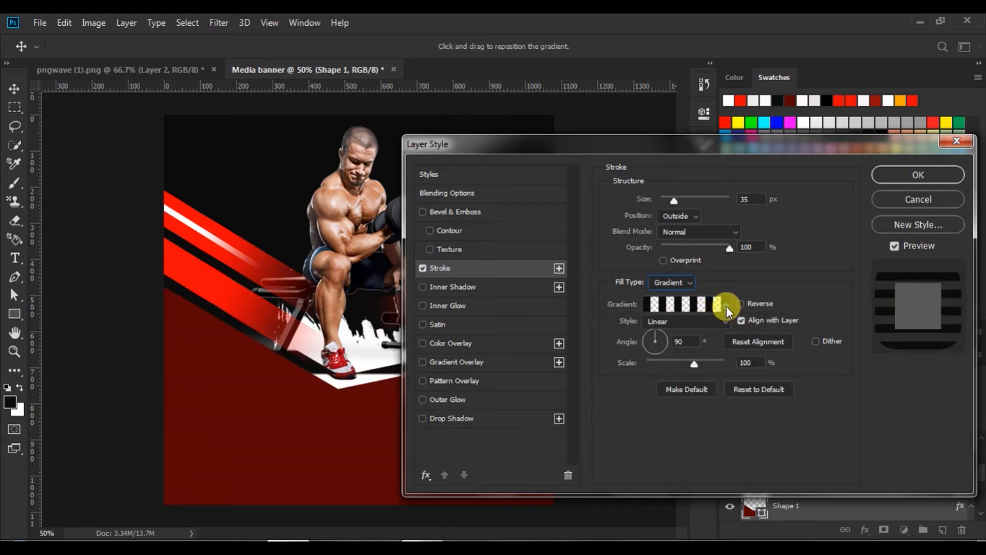
Recolor both end color stops of the striped stroke gradient to bright red and apply the edited gradient
left_click(692, 304)
left_click(498, 308)
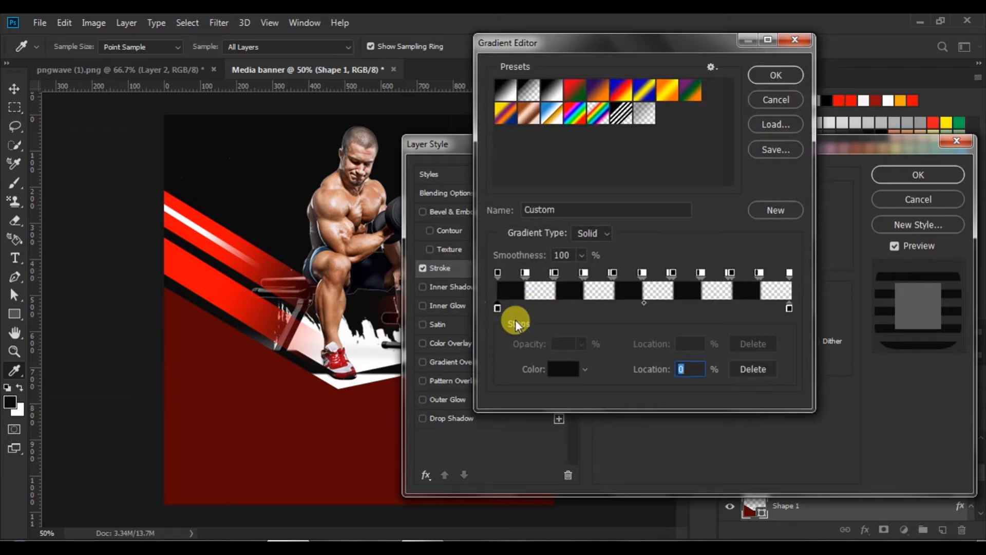
left_click(563, 369)
left_click_drag(695, 286, 773, 263)
left_click(817, 263)
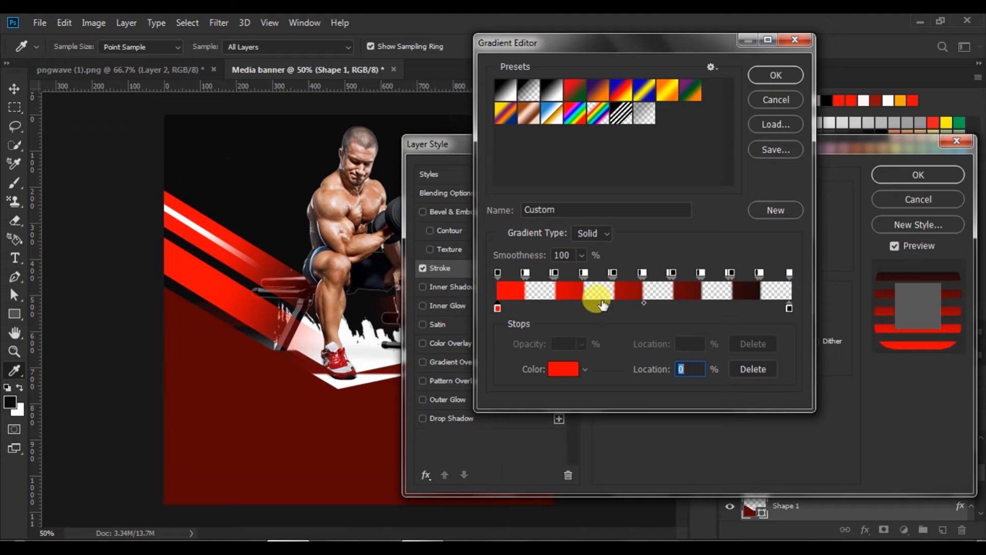
left_click(789, 307)
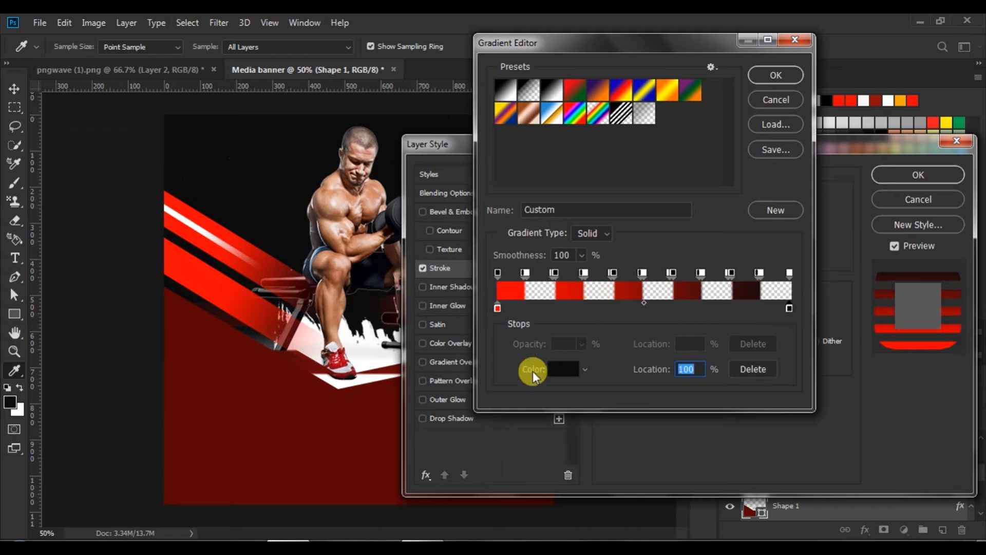
left_click(562, 367)
left_click_drag(695, 297, 709, 241)
left_click(834, 262)
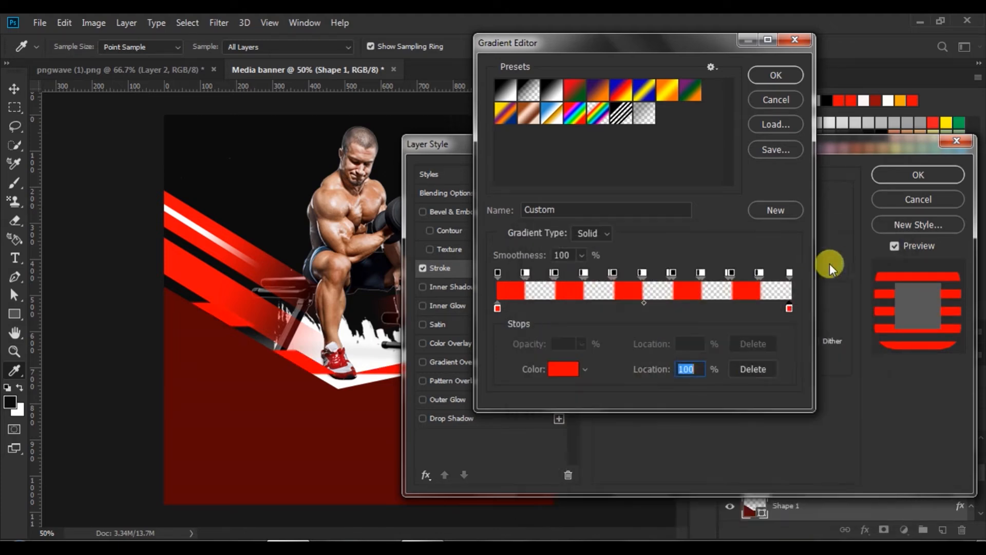
left_click(764, 76)
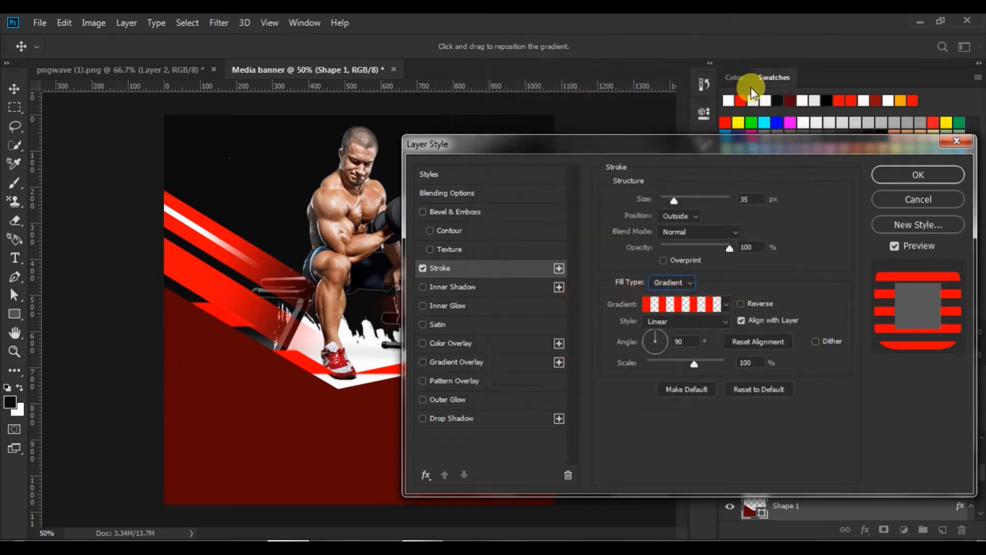
Set the stroke's gradient style to Shape Burst, apply the layer style, and deselect the dark red shape
left_click(723, 319)
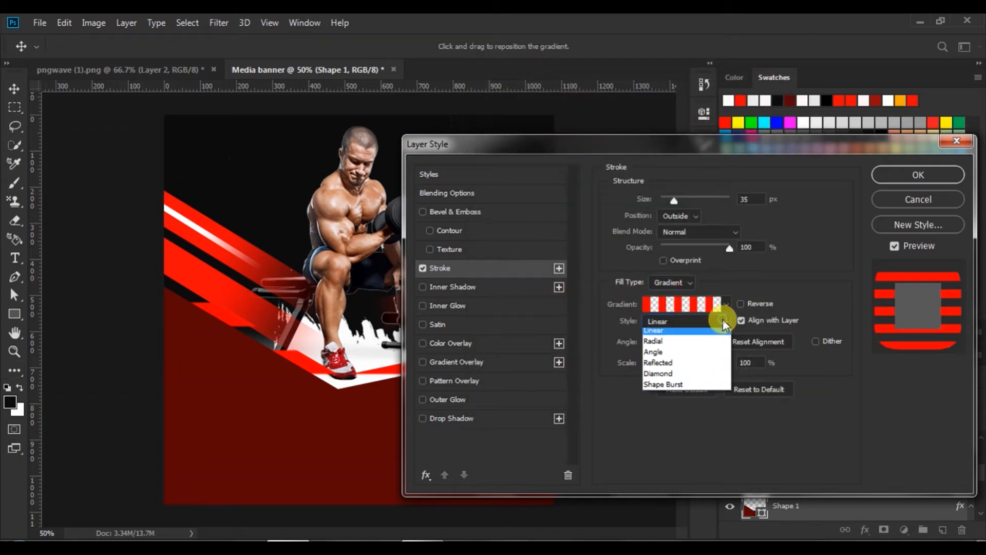
left_click(664, 388)
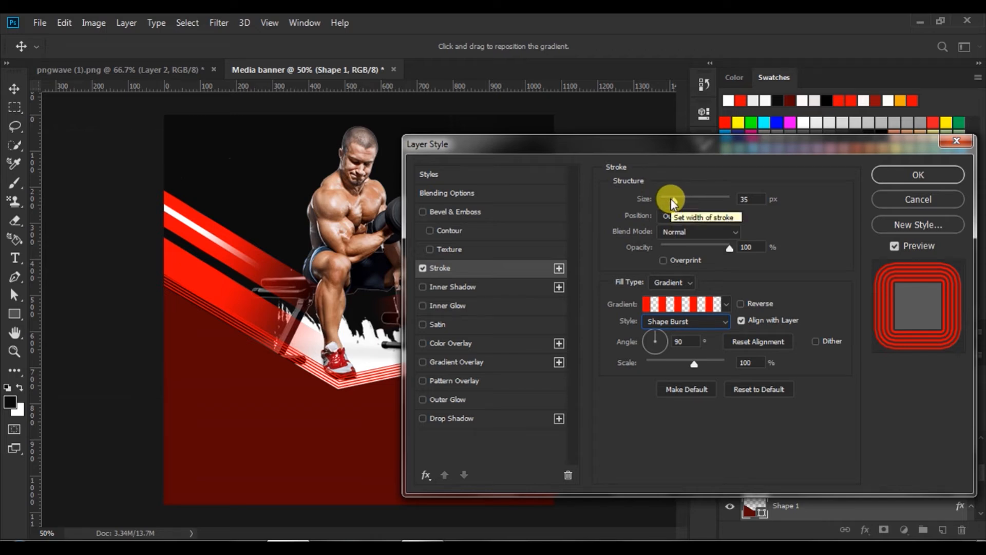
left_click(747, 247)
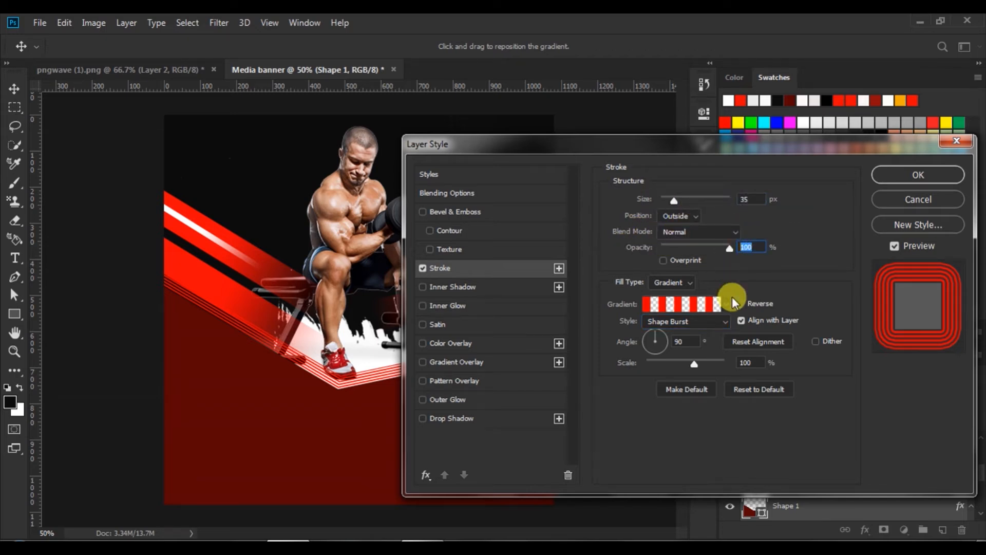
left_click(899, 178)
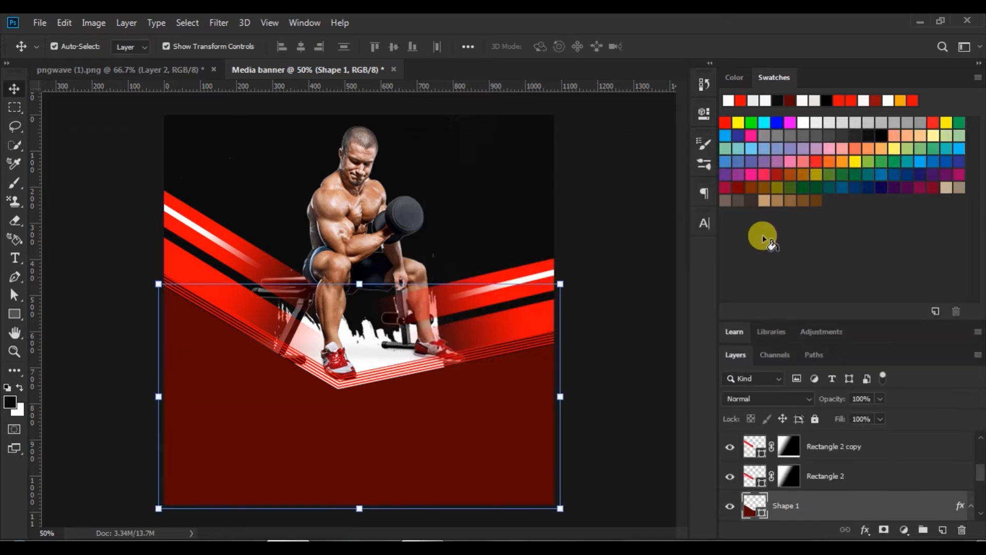
left_click(607, 203)
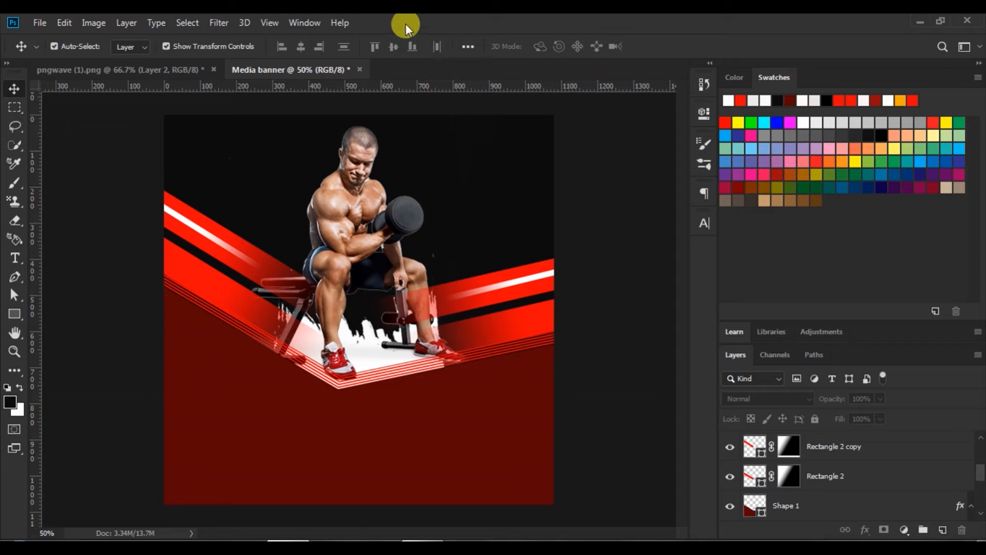
Add a new layer beneath the weightlifter and choose the halftone brush Sampled Brush 2 for painting
left_click(504, 189)
left_click(942, 529)
left_click(15, 185)
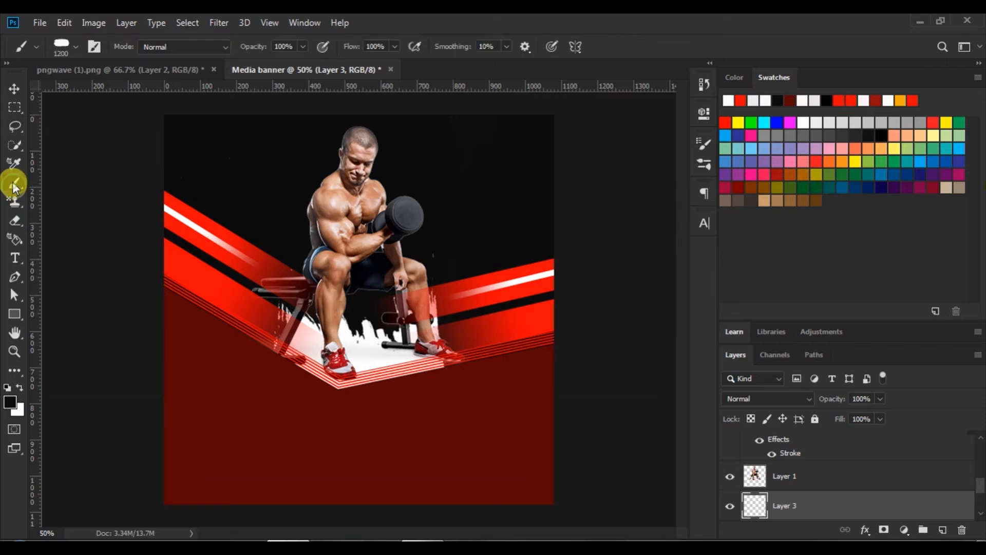
left_click(75, 46)
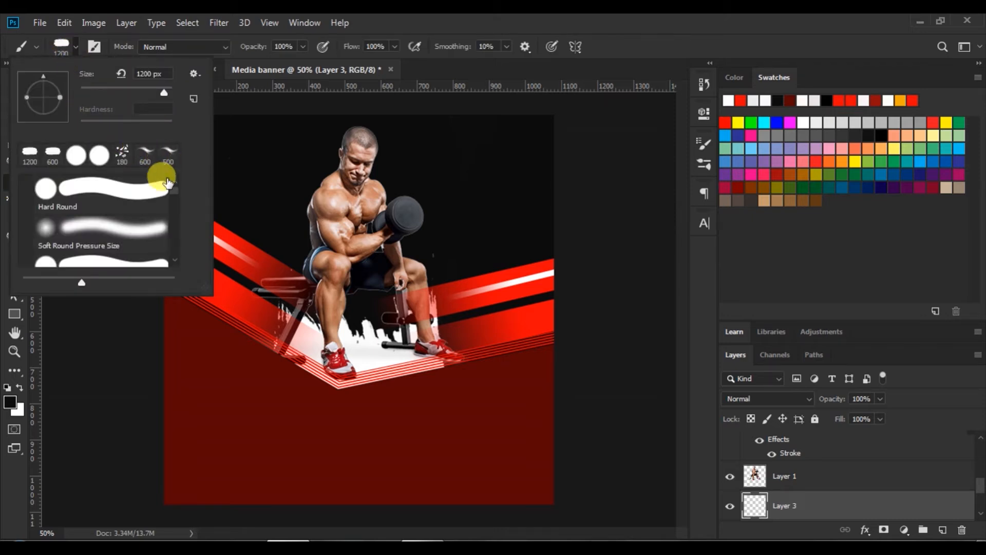
left_click(146, 160)
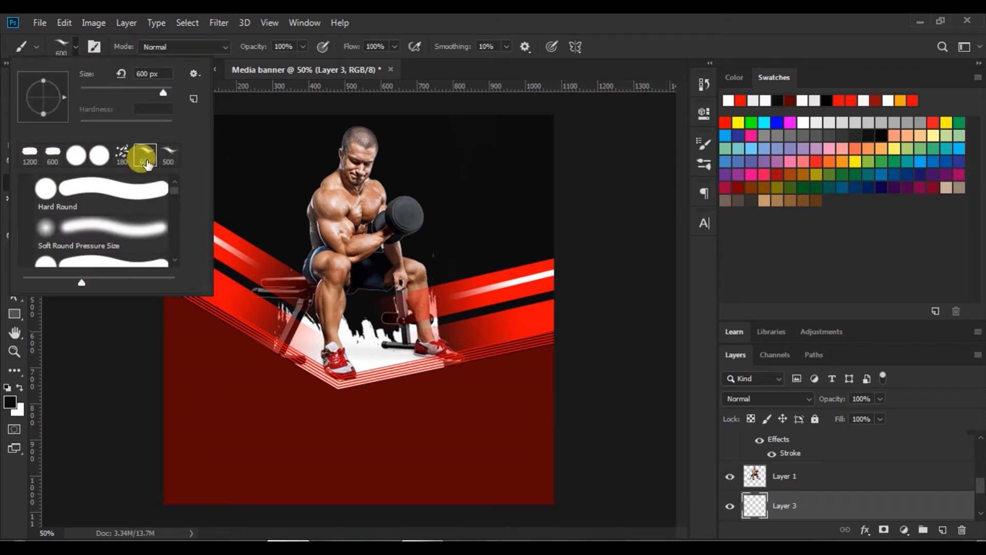
mouse_move(172, 191)
left_mouse_down()
mouse_move(175, 233)
mouse_move(174, 220)
left_mouse_up()
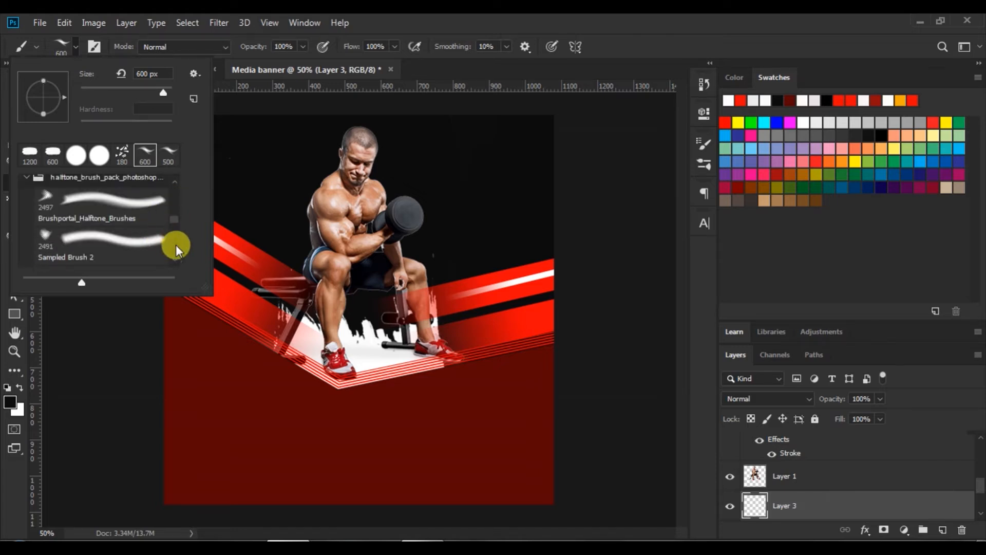
left_click(175, 261)
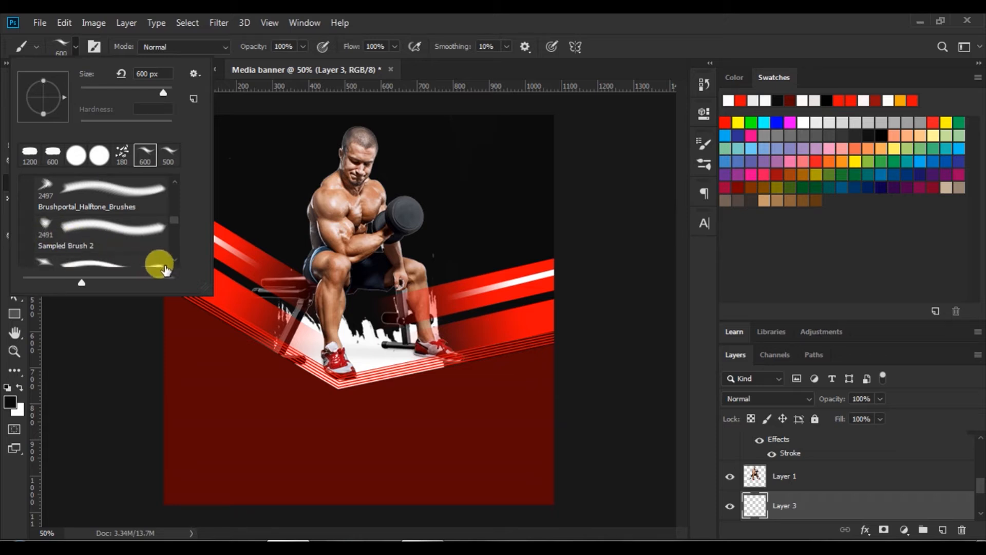
left_click(44, 221)
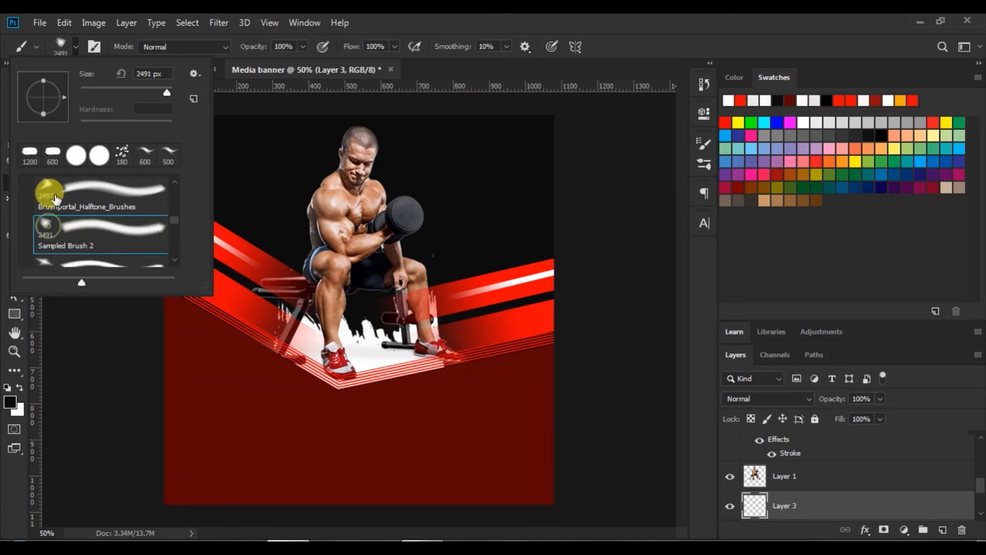
left_click(73, 44)
Resize the halftone brush to 500 px
key("[")
key("[")
key("[")
key("[")
key("[")
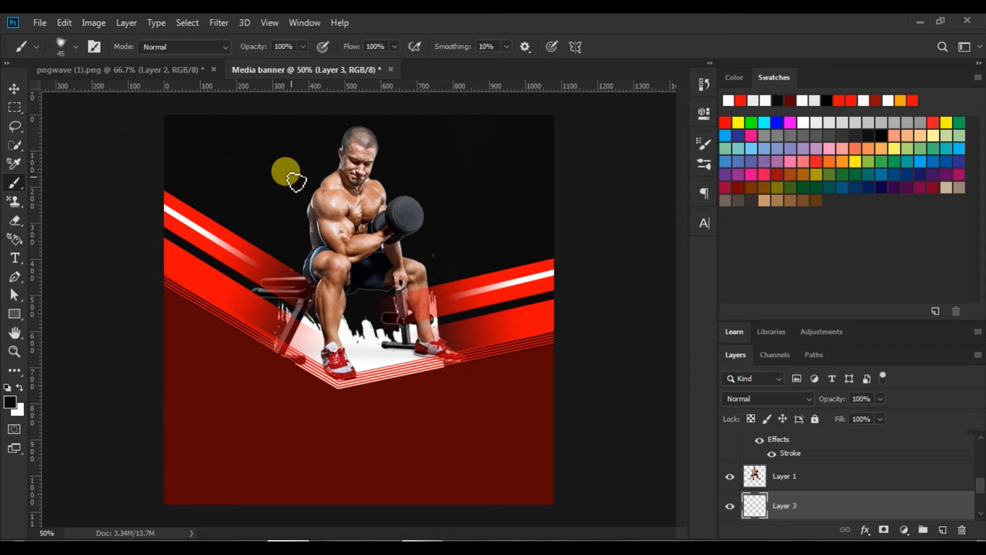
key("]")
key("]")
key("]")
key("]")
key("]")
key("]")
key("]")
key("]")
key("]")
key("]")
key("]")
key("]")
key("]")
key("bracketleft")
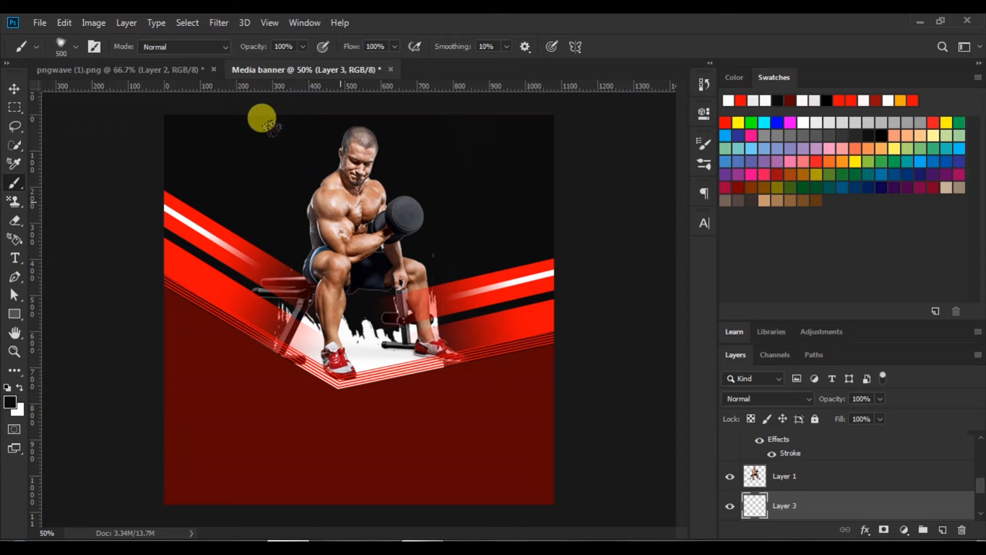
Sample the stripe's red (f30707) as foreground color and stamp the halftone brush once behind the weightlifter's upper body
left_click(10, 402)
left_click(177, 256)
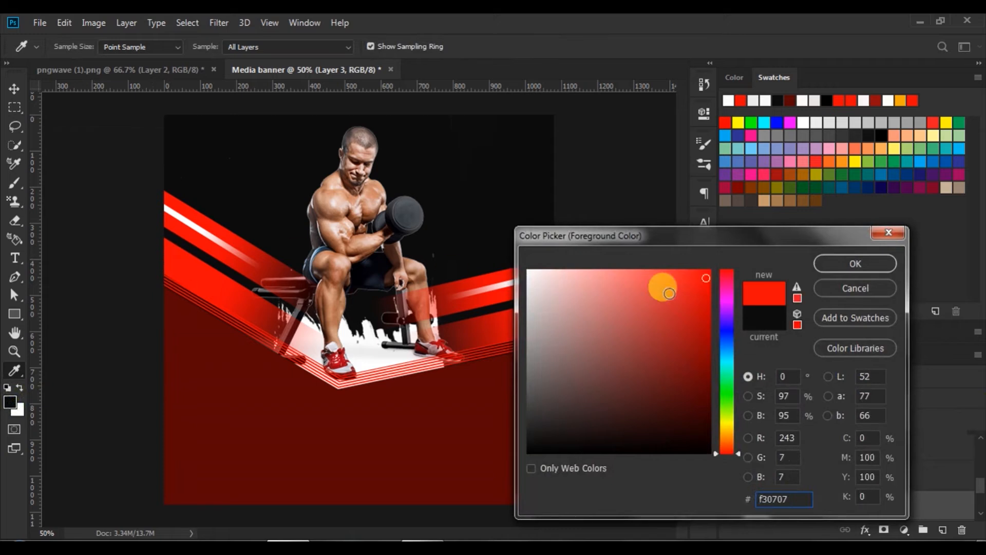
left_click(855, 263)
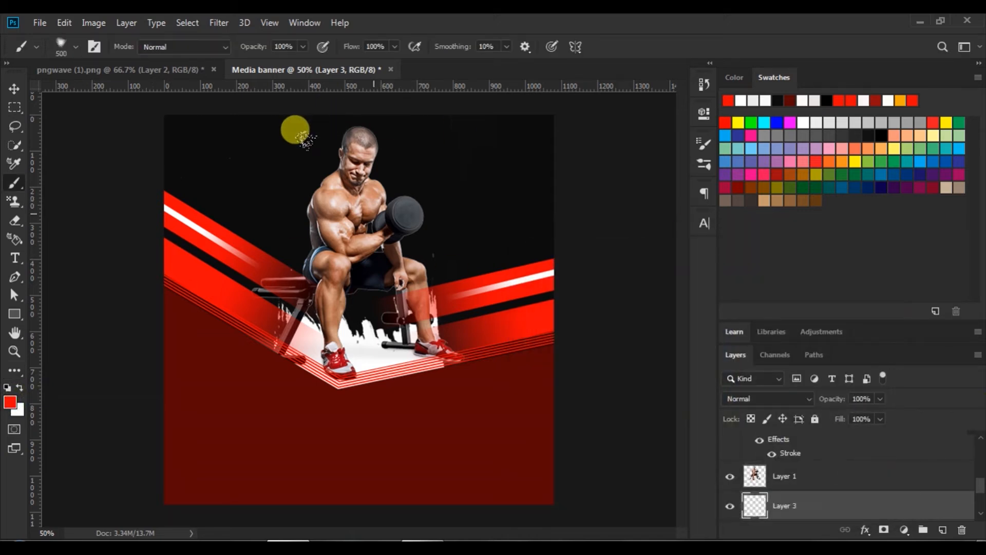
left_click(302, 136)
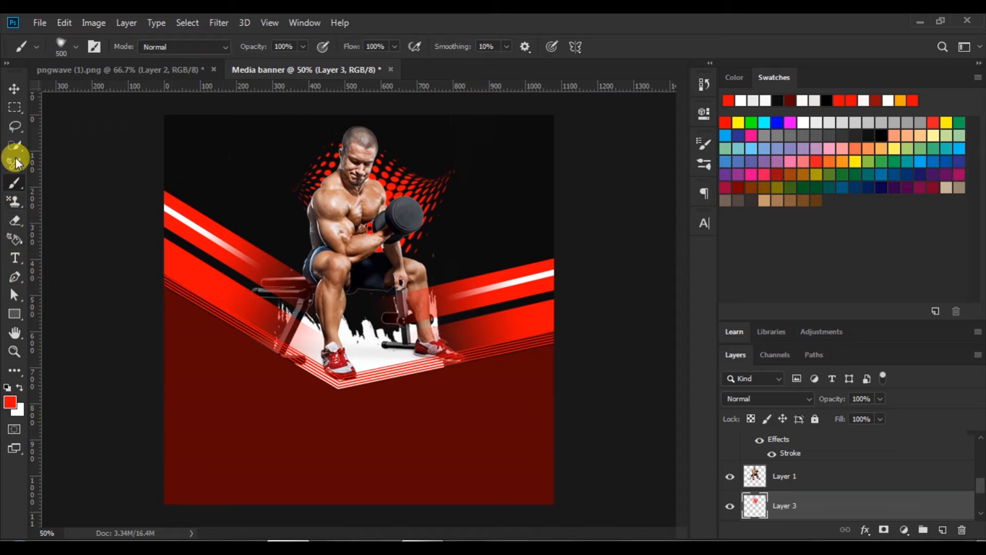
left_click(14, 89)
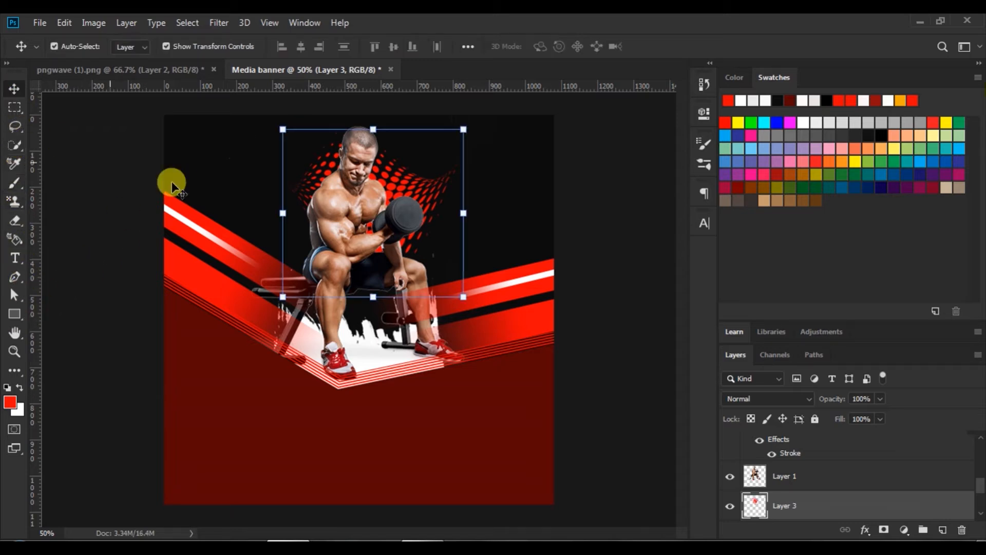
left_click(632, 233)
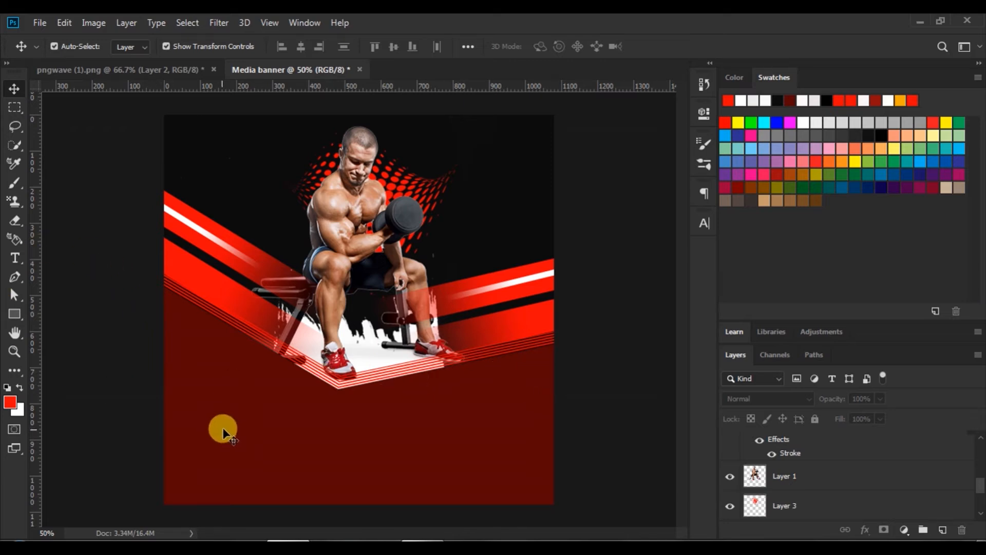
Draw a straight Pen shape line about 372 by 228 px below the left striped edge, with no fill and a red stroke
left_click(17, 280)
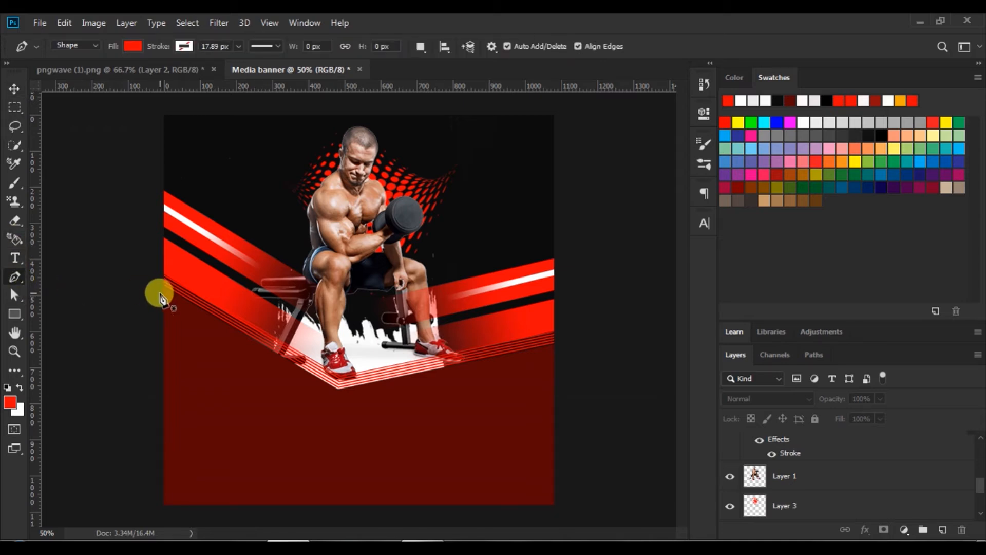
left_click(160, 293)
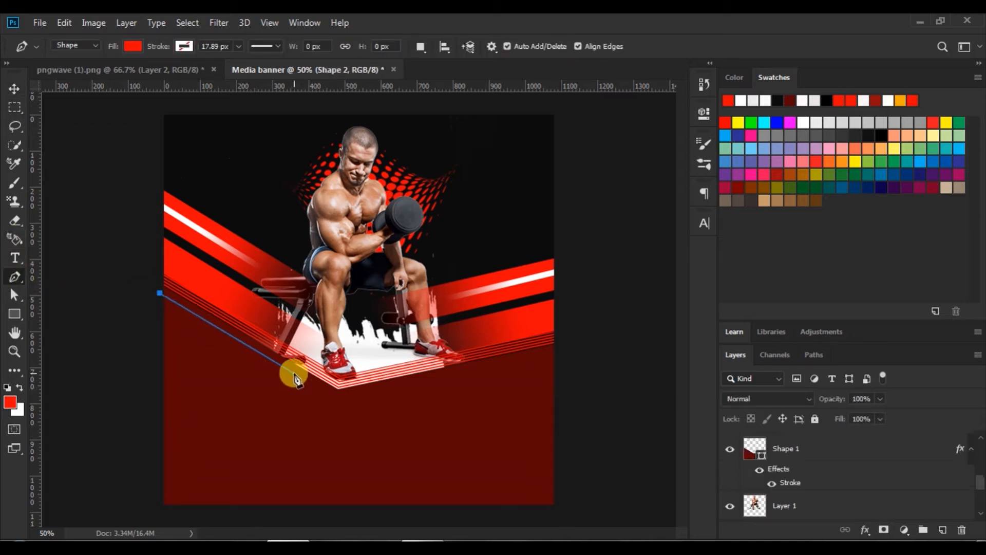
left_click(293, 375)
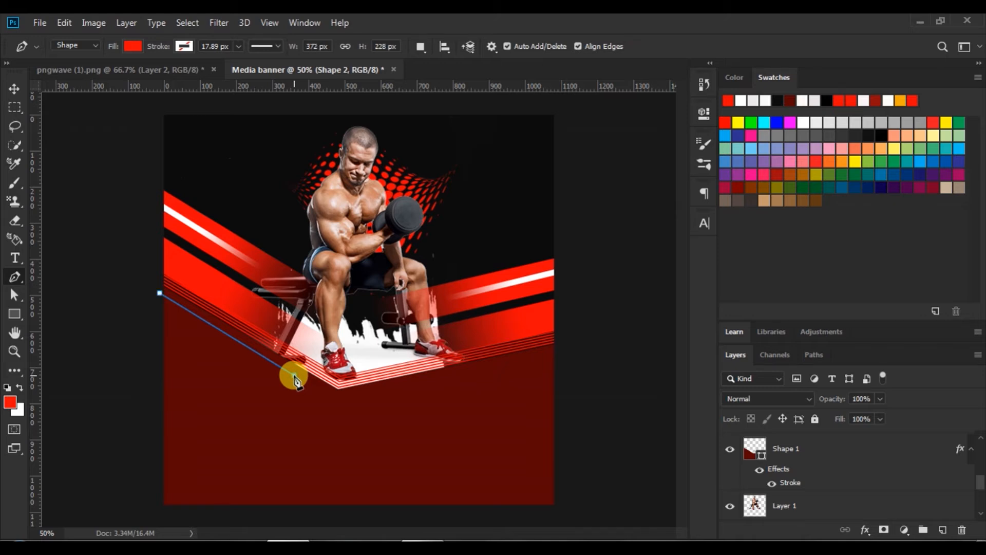
left_click(129, 45)
left_click(67, 74)
left_click(185, 46)
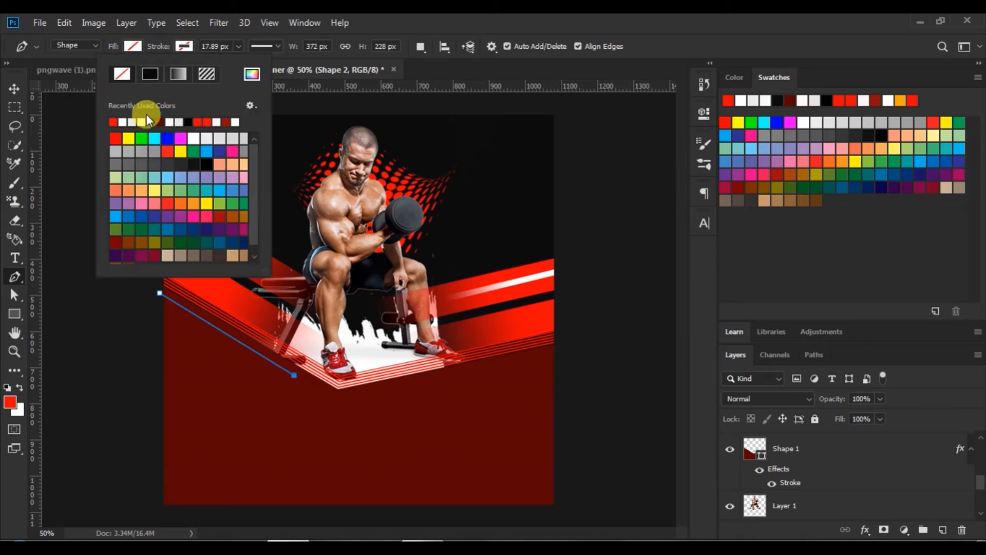
left_click(113, 121)
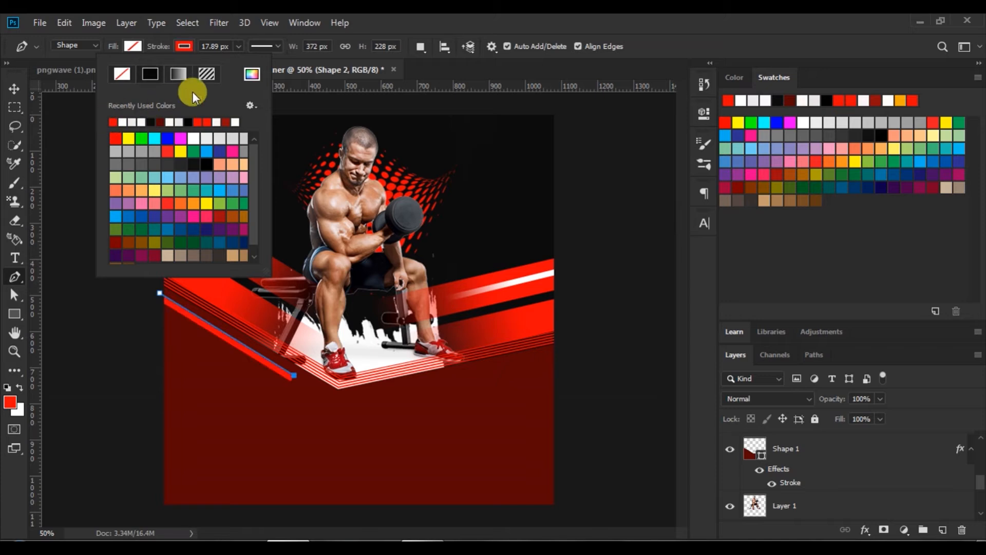
Make the new line's stroke dotted and 6.99 px wide, then deselect the line
left_click(239, 46)
left_click_drag(235, 63, 226, 63)
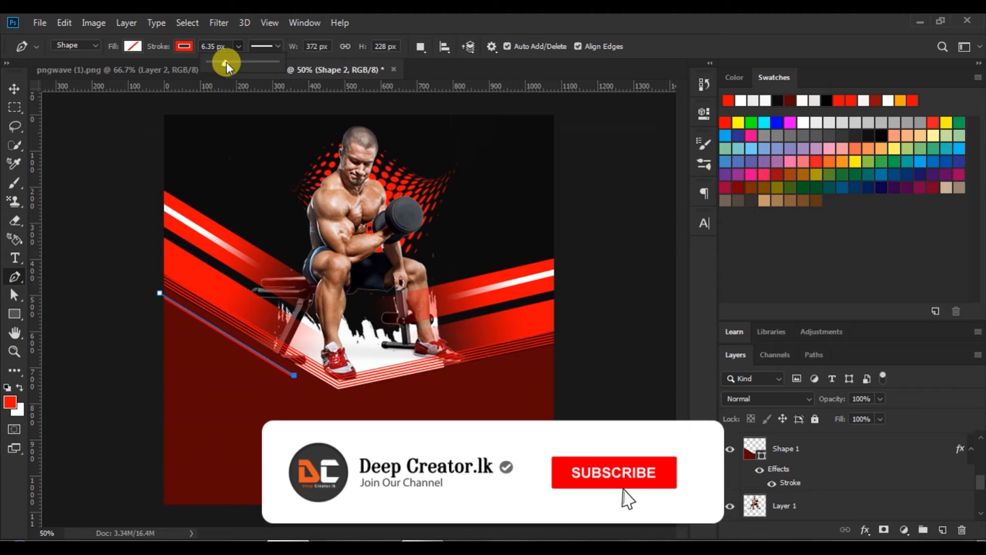
left_click(276, 46)
left_click(257, 135)
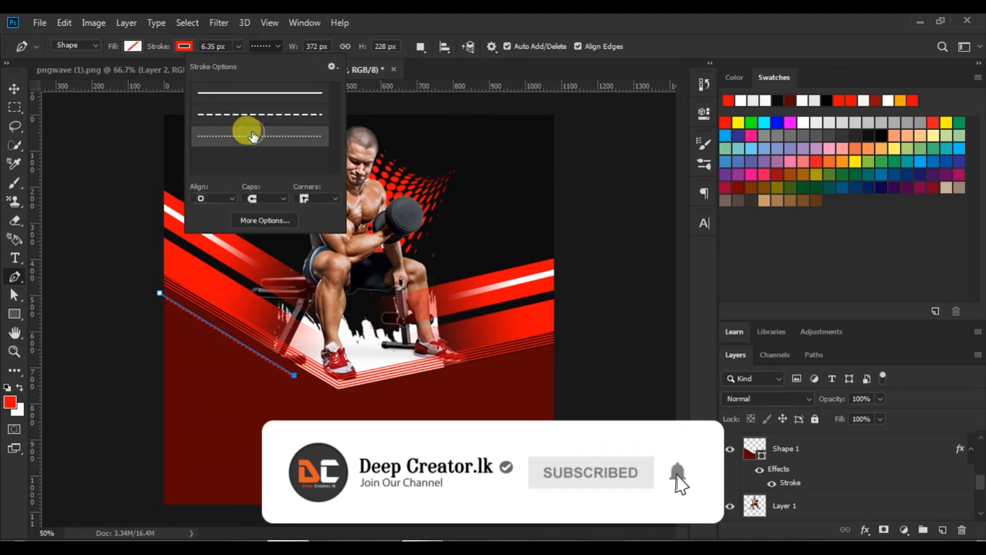
left_click(237, 46)
left_click_drag(238, 62, 239, 62)
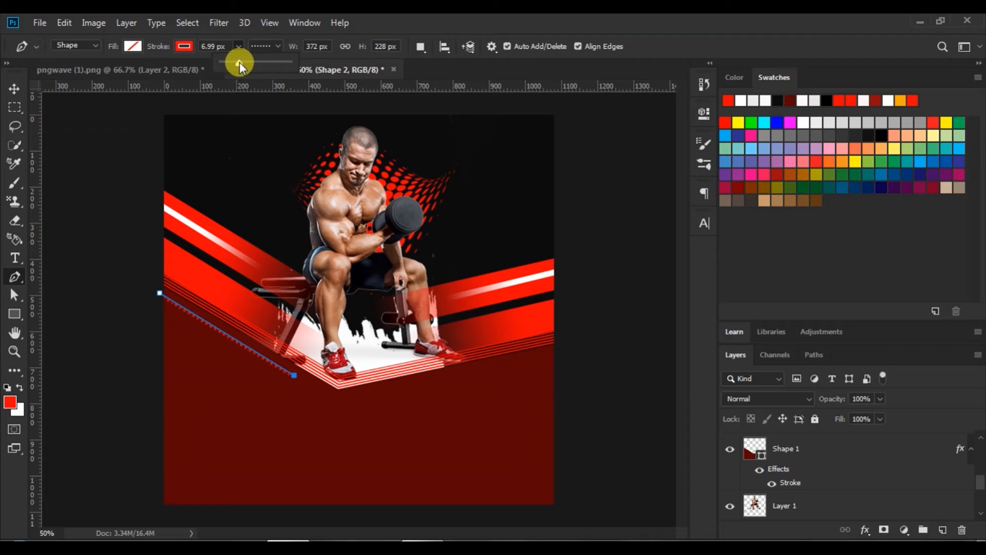
left_click(14, 90)
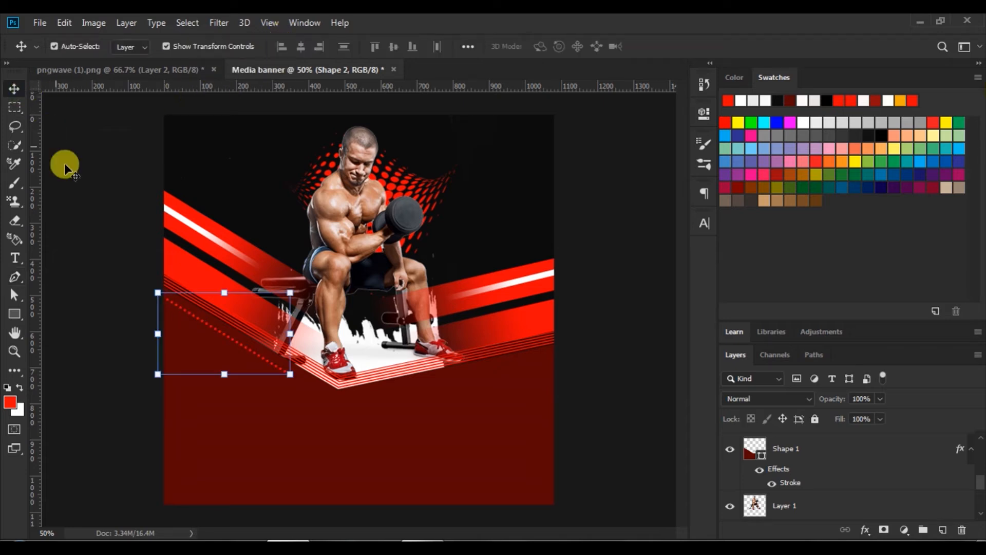
left_click(82, 212)
Draw a straight Pen shape line about 552 by 124 px below the right striped edge, with no fill and a red stroke
left_click(14, 278)
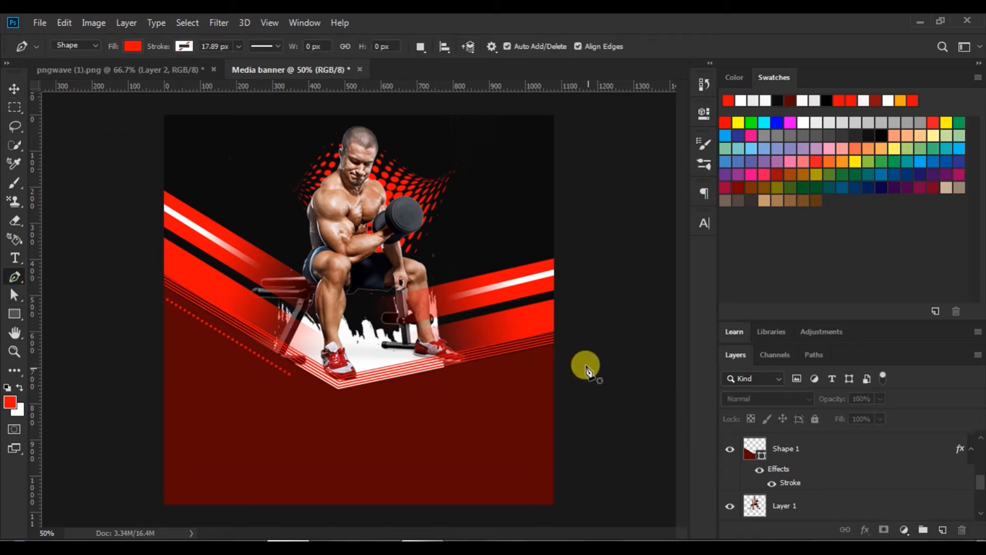
left_click(561, 351)
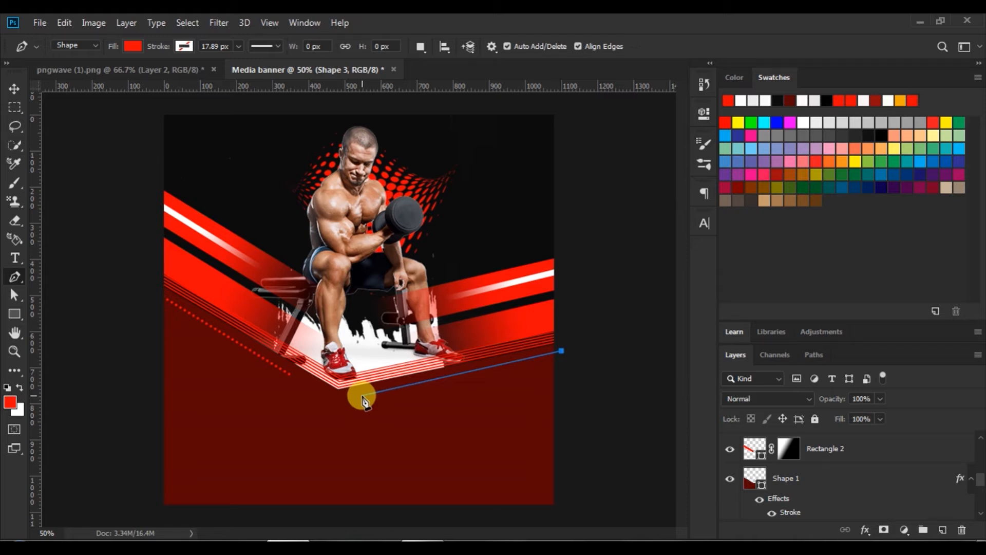
left_click(362, 396)
left_click(131, 46)
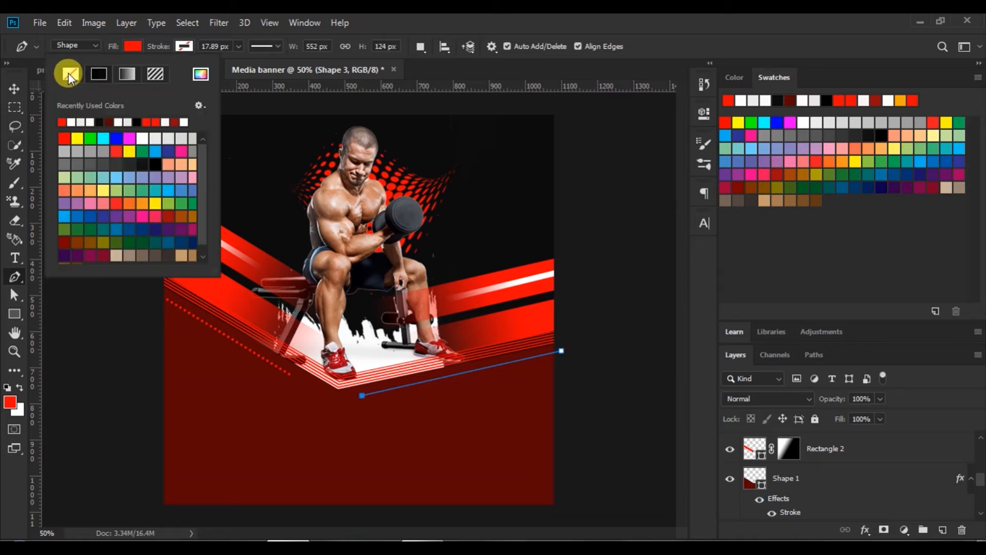
left_click(67, 73)
left_click(183, 46)
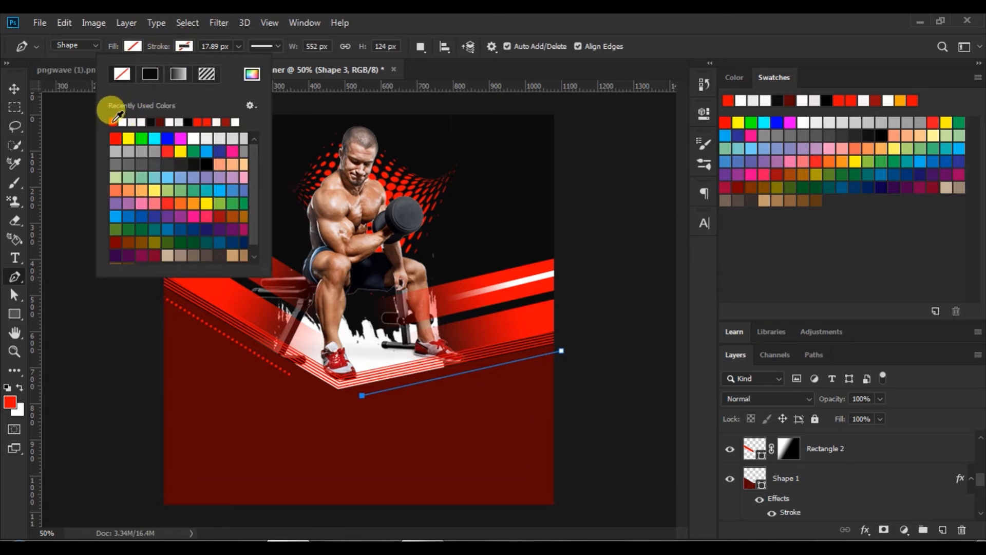
left_click(112, 121)
Make the right line's stroke dotted and 6.99 px wide, then deselect the line
left_click(274, 45)
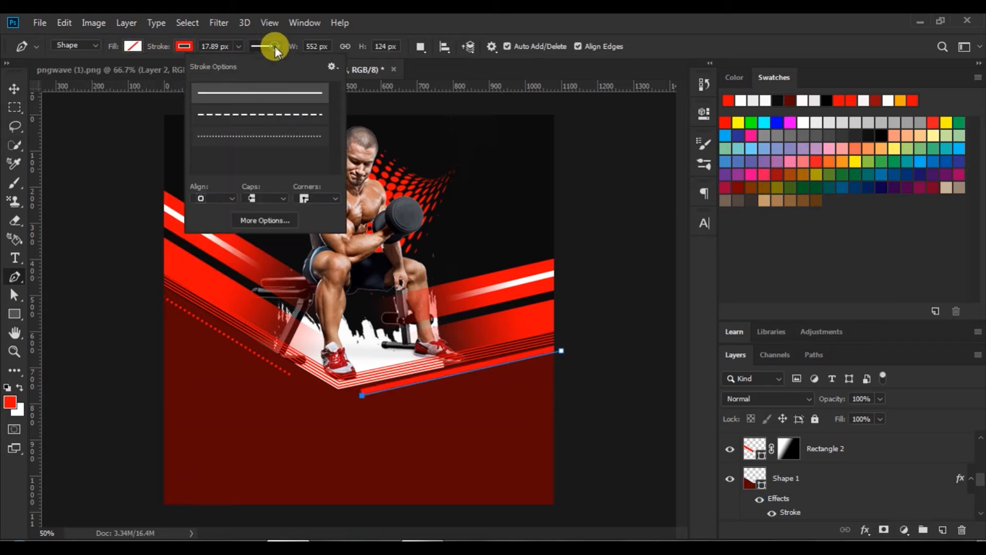
left_click(254, 135)
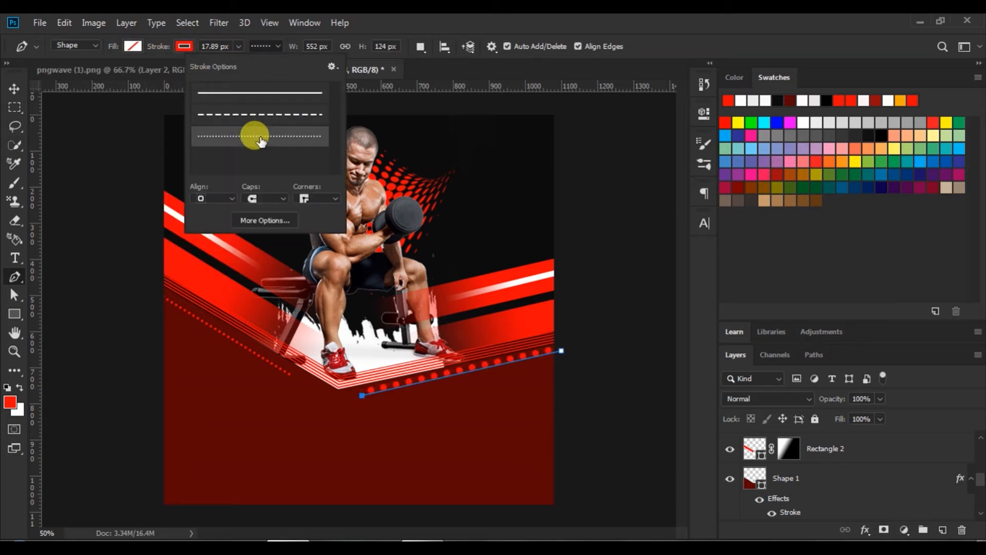
left_click(238, 46)
left_click_drag(236, 66, 225, 66)
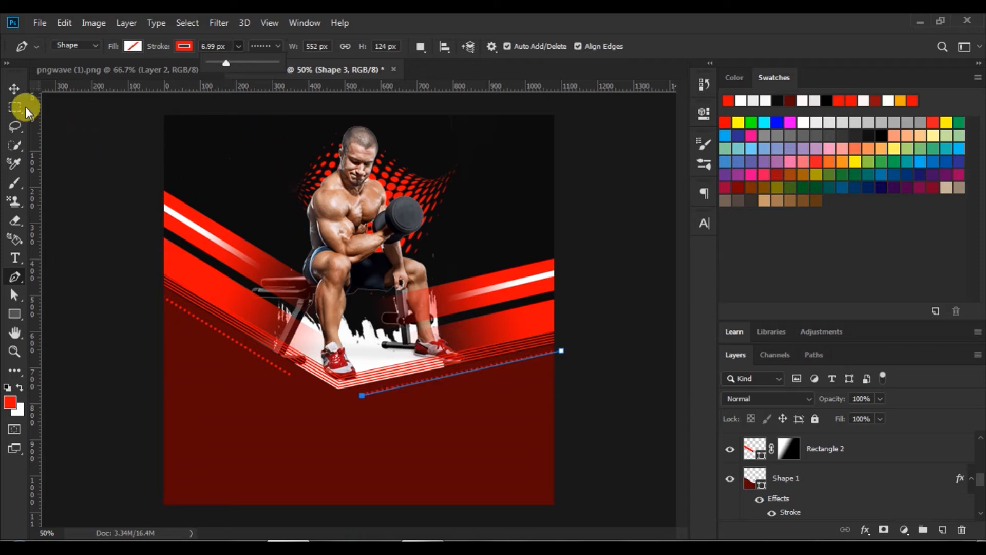
left_click(15, 89)
left_click(596, 269)
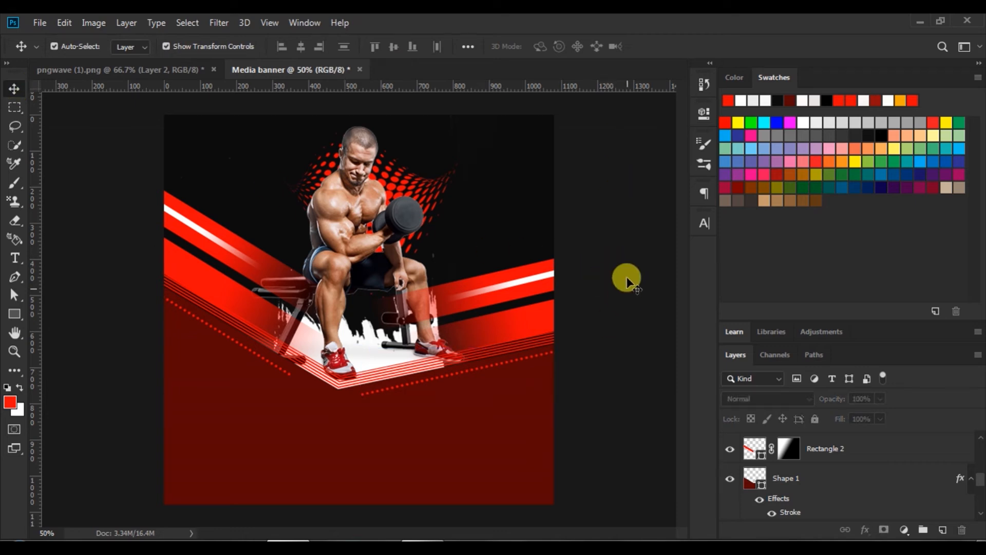
Add the text "GET INTO" in off-white (fdf9f9) on the dark red area below the left dotted line
left_click(17, 255)
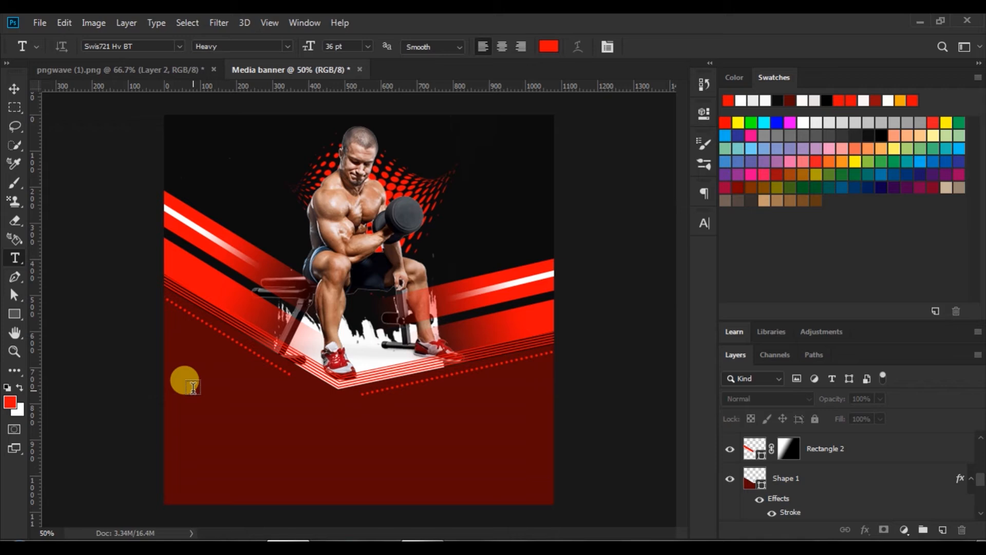
left_click(193, 387)
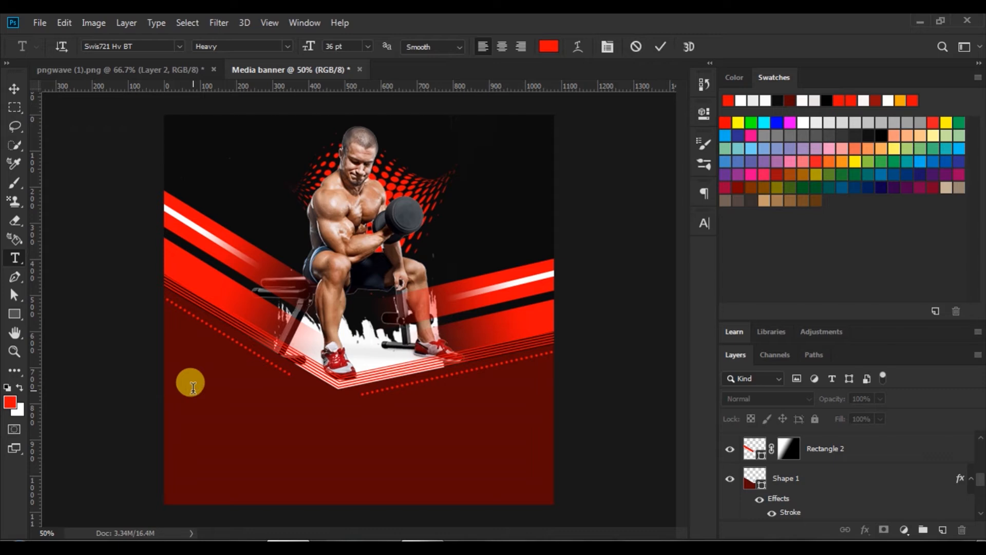
left_click(546, 46)
left_click(530, 271)
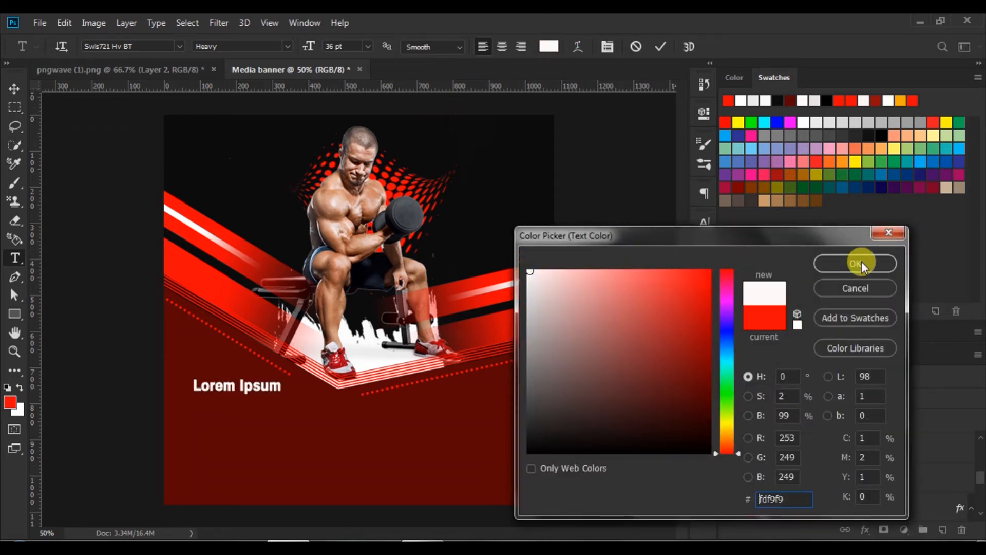
left_click(861, 262)
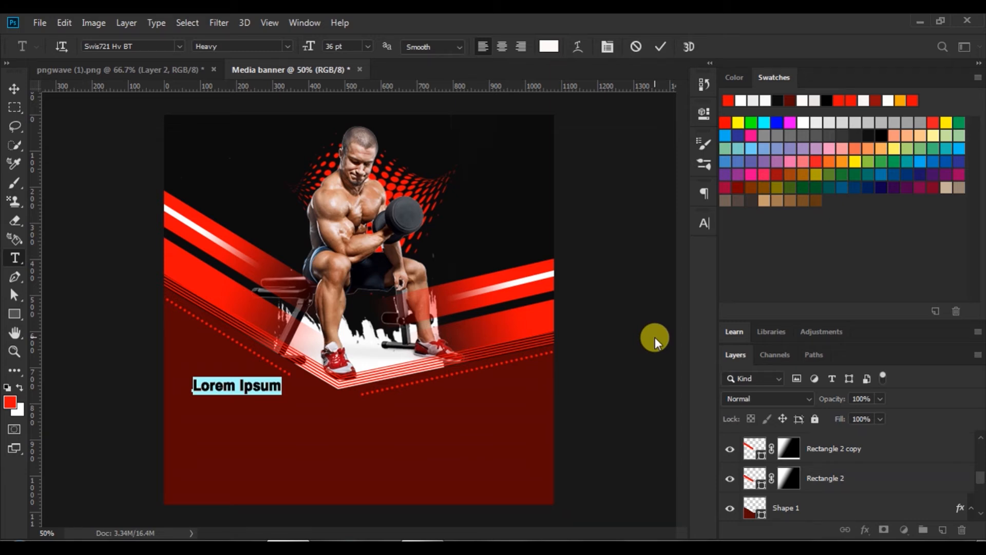
type("GET")
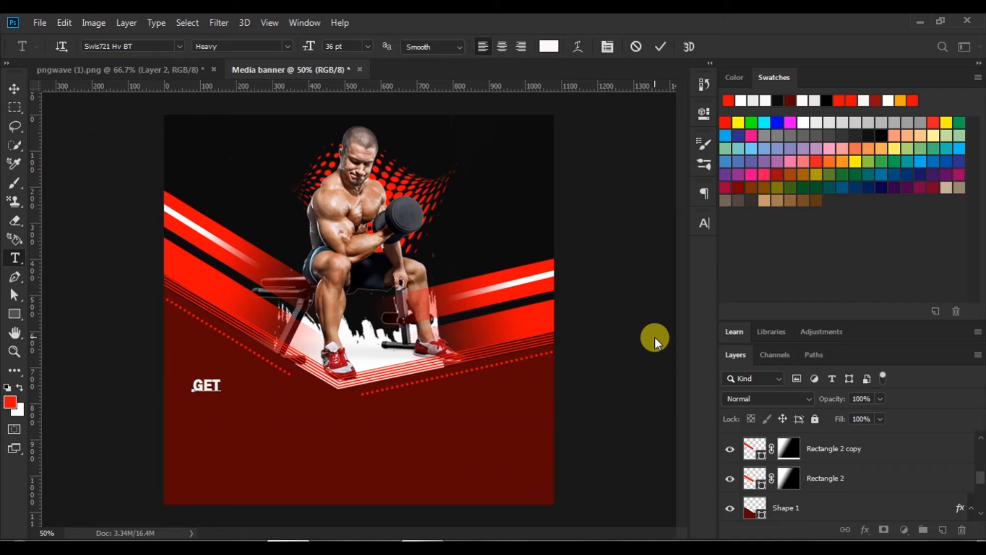
type(" INTO")
left_click(662, 46)
Duplicate the "GET INTO" text just below itself and replace the copy's wording with "BODY SHAPE" on two lines
left_click(15, 88)
left_click(233, 384)
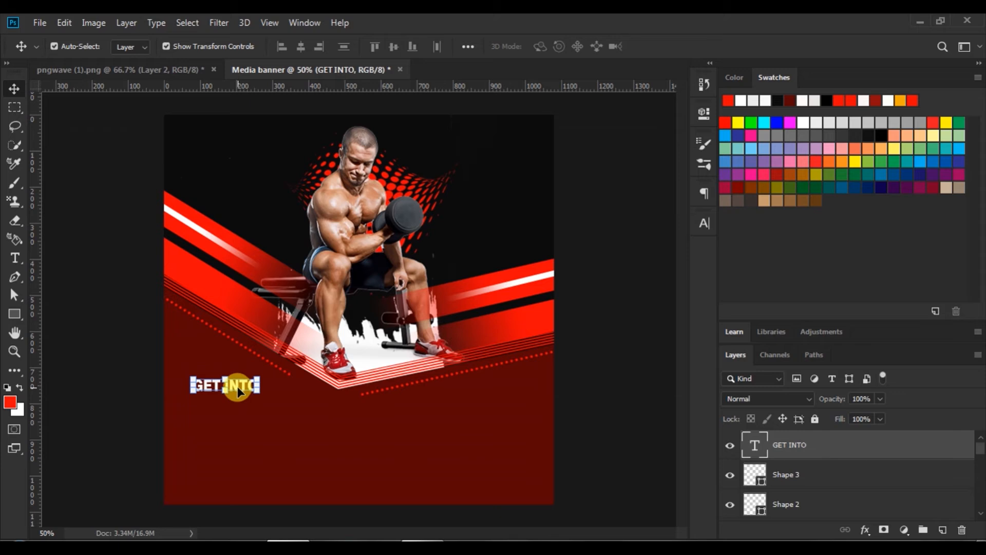
left_click_drag(237, 390, 235, 414)
left_click(15, 257)
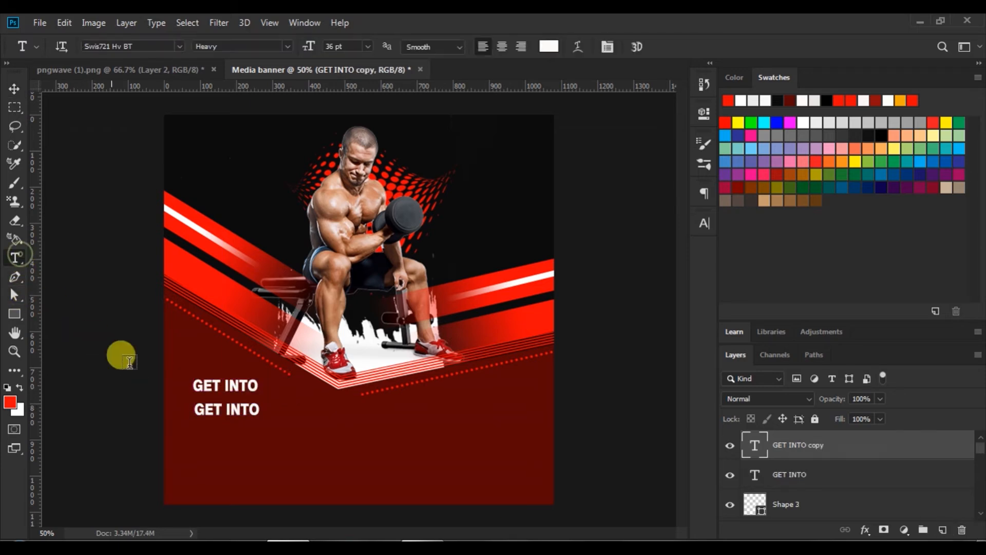
left_click(191, 409)
left_click_drag(191, 409, 309, 428)
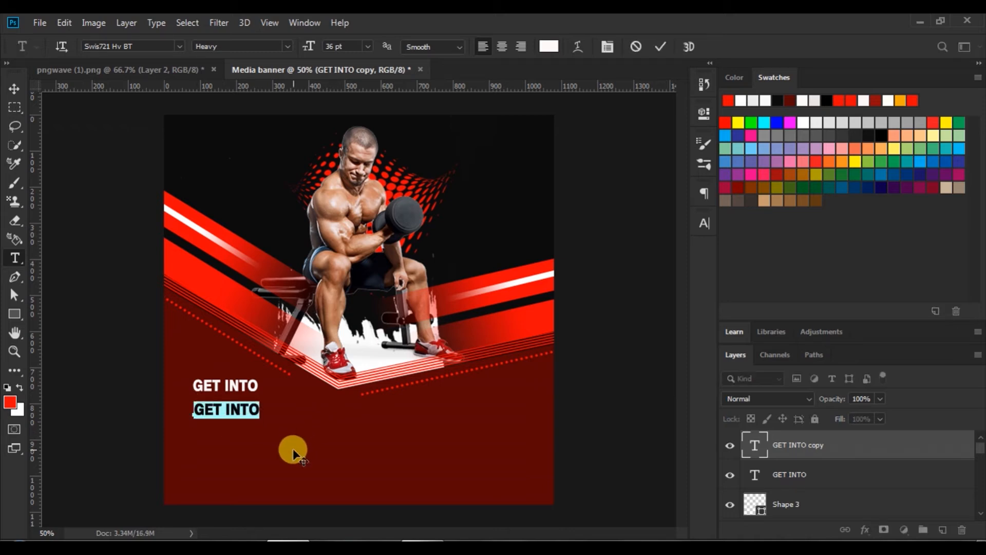
type("BO")
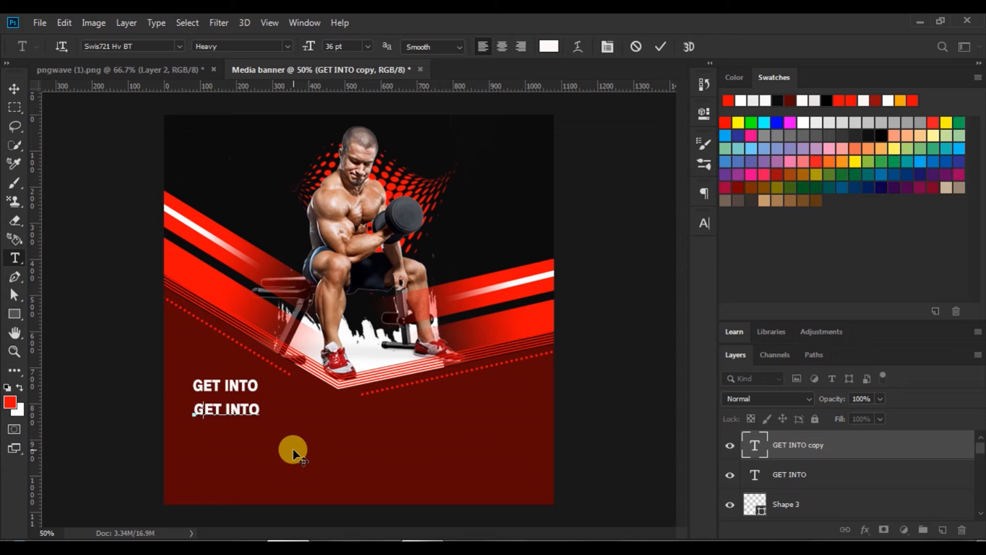
type("DY ")
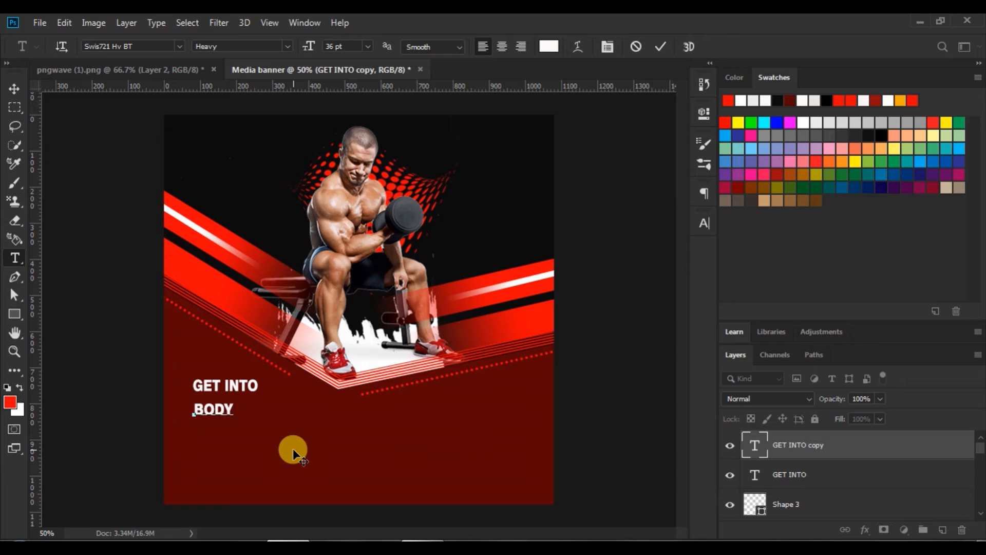
type("SHAPE")
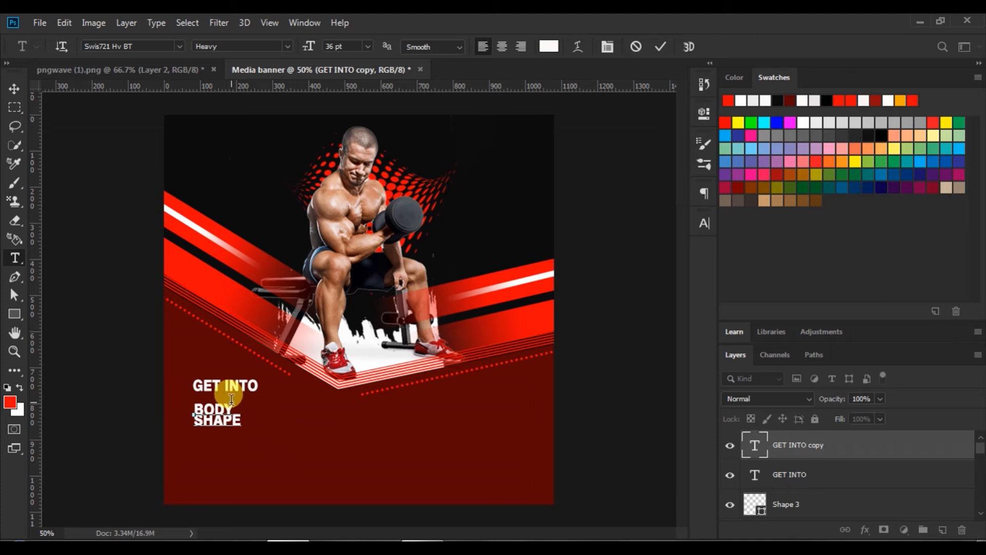
Set the "BODY SHAPE" text to 116 pt size, 108 pt leading and -70 tracking
left_click_drag(187, 400, 317, 457)
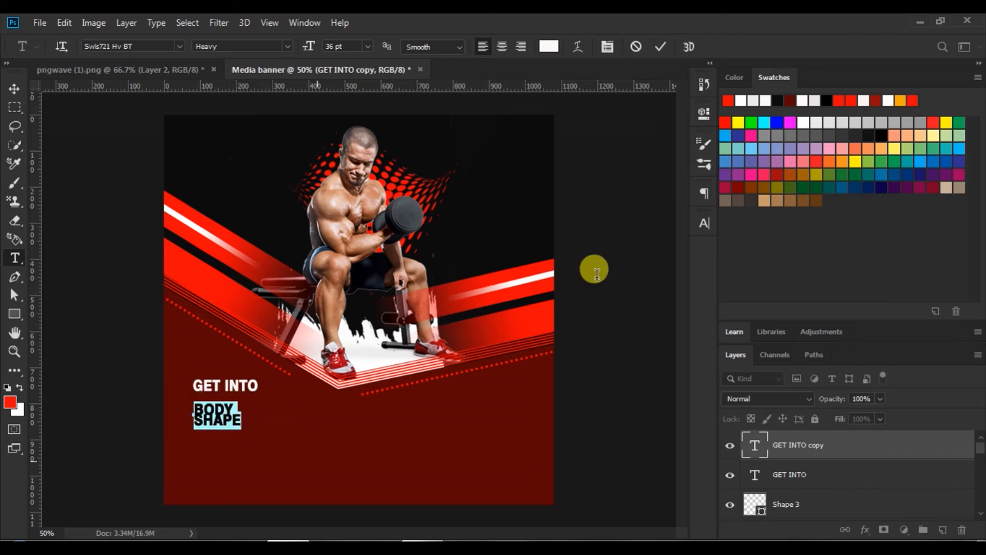
left_click(704, 226)
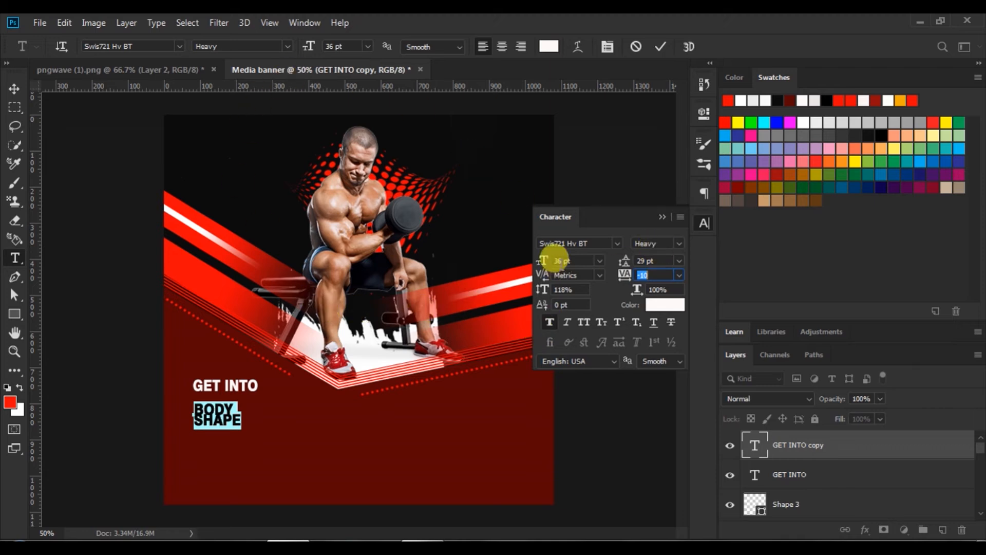
left_click(560, 261)
type("116")
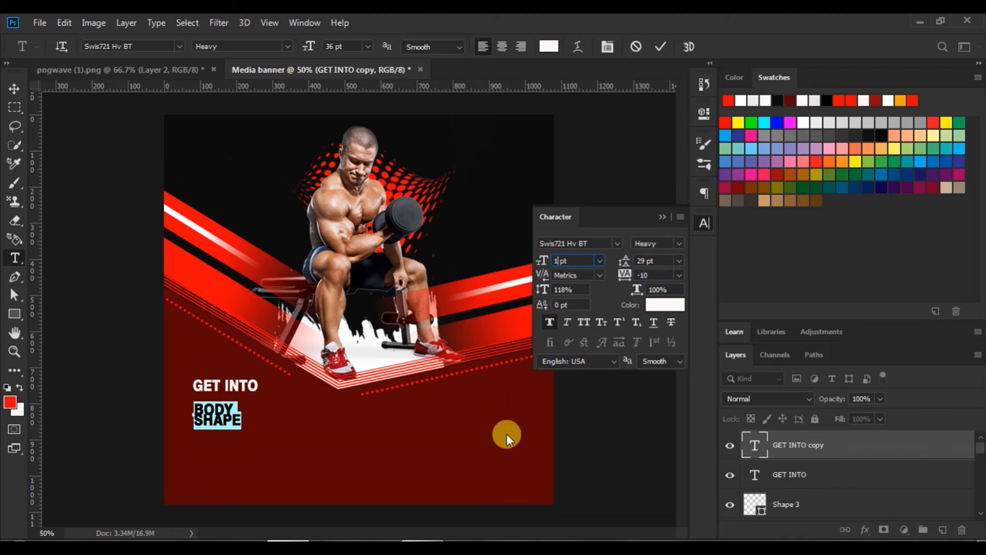
left_click_drag(194, 403, 346, 449)
key("Return")
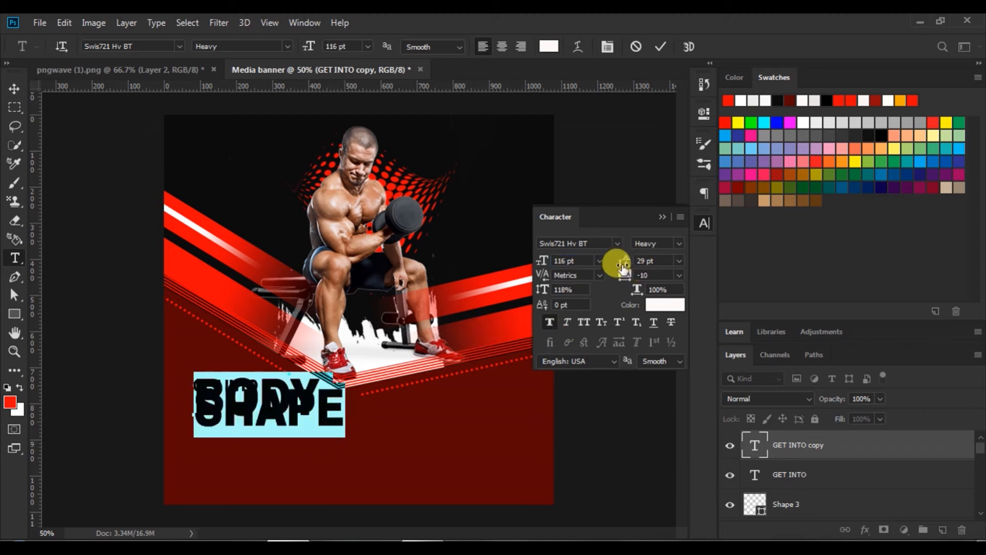
left_click_drag(624, 266, 677, 269)
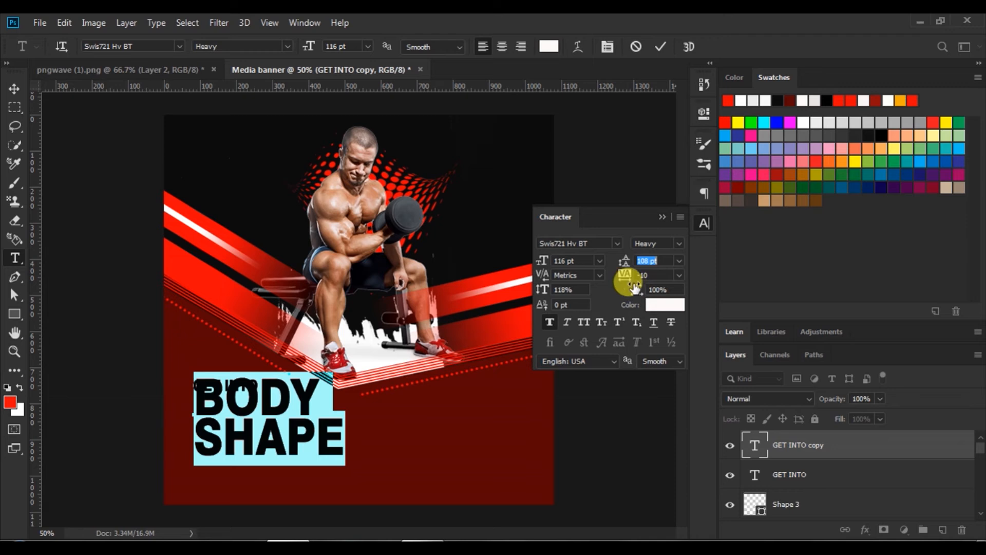
left_click_drag(627, 277, 625, 286)
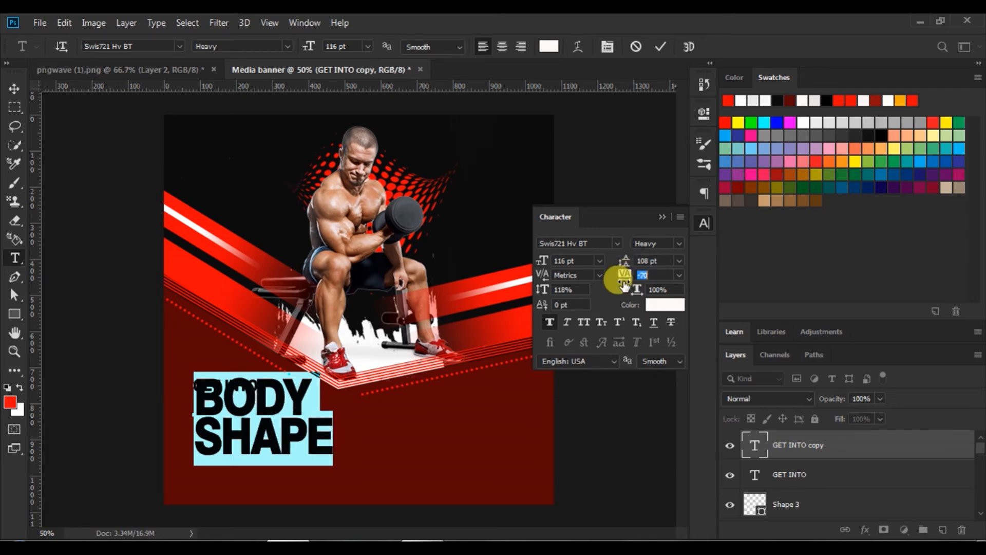
Color the "BODY SHAPE" text with the stripe's red (f30707) and commit the text edit
left_click(665, 305)
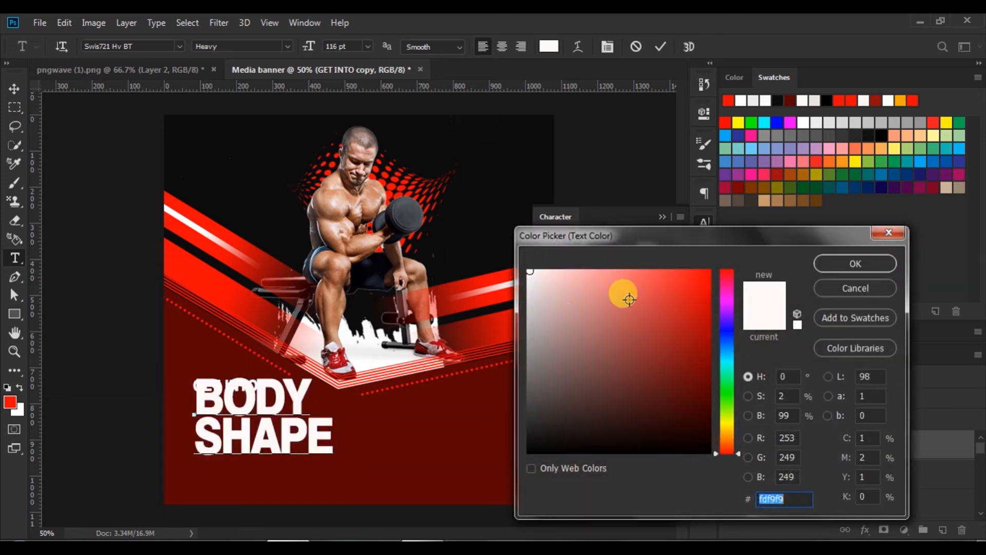
left_click(170, 254)
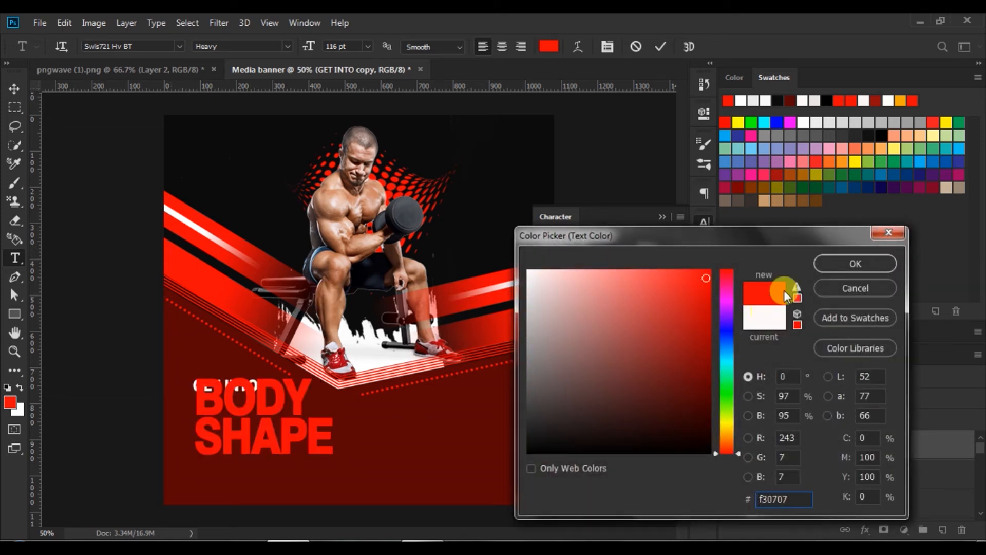
left_click(824, 263)
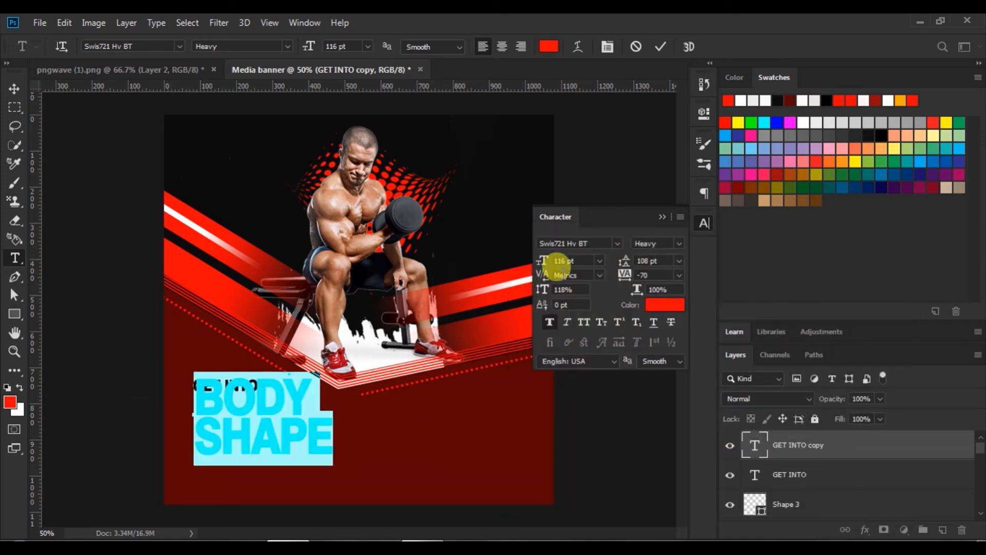
left_click(663, 44)
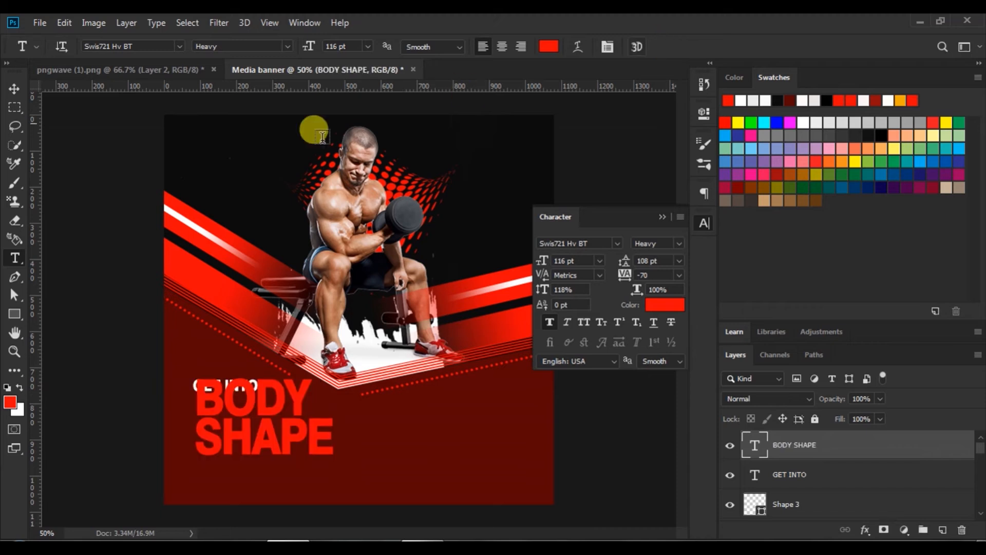
Move the "BODY SHAPE" text down and slightly left so it sits directly under "GET INTO"
left_click(14, 88)
left_click_drag(279, 401, 272, 423)
left_click(103, 386)
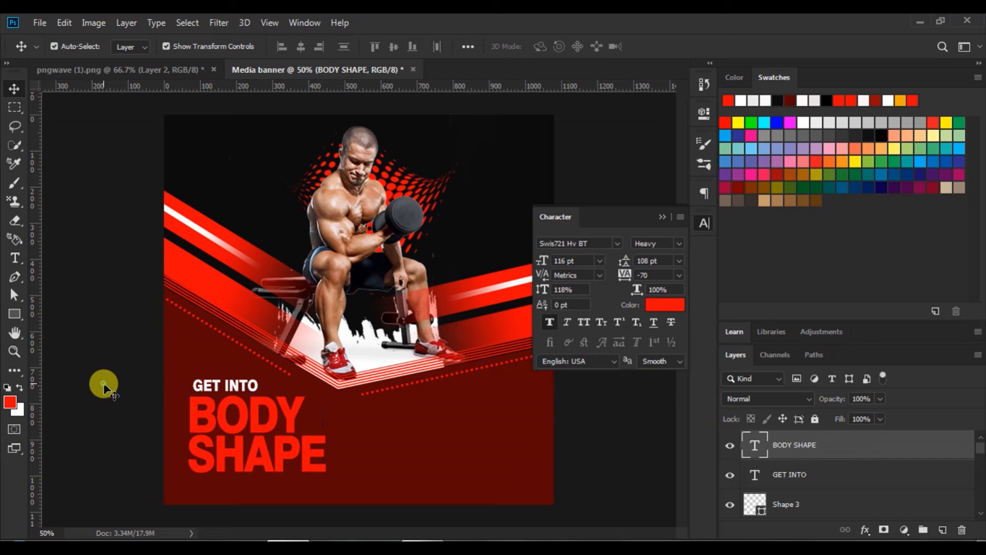
Remove faux bold from the "GET INTO" text and align its left edge with "BODY SHAPE"
left_click(225, 381)
left_click(548, 322)
left_click(125, 345)
mouse_move(234, 387)
left_mouse_down()
mouse_move(246, 392)
mouse_move(232, 389)
left_mouse_up()
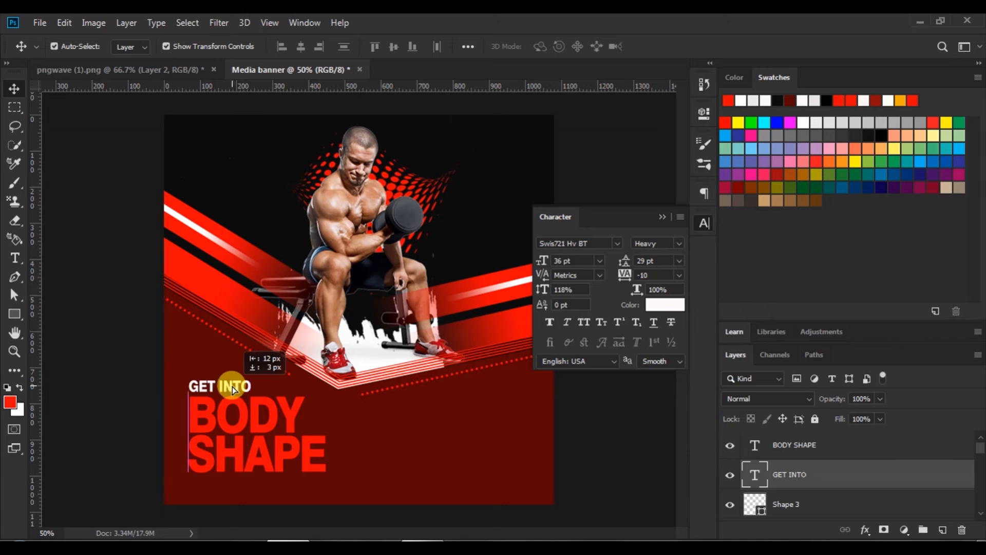
Set the "GET INTO" text's font size to 40 pt
left_click(15, 258)
left_click_drag(186, 389, 308, 385)
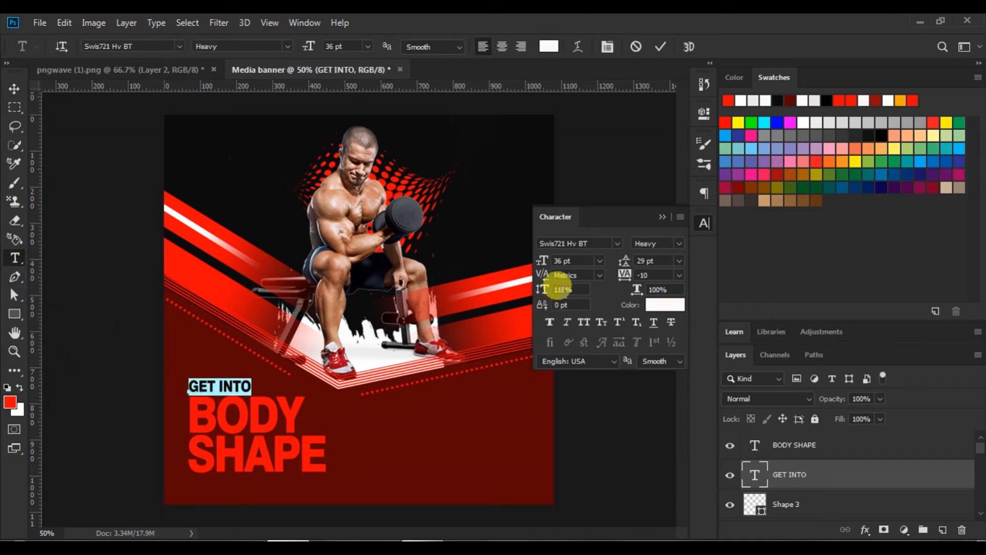
double_click(560, 261)
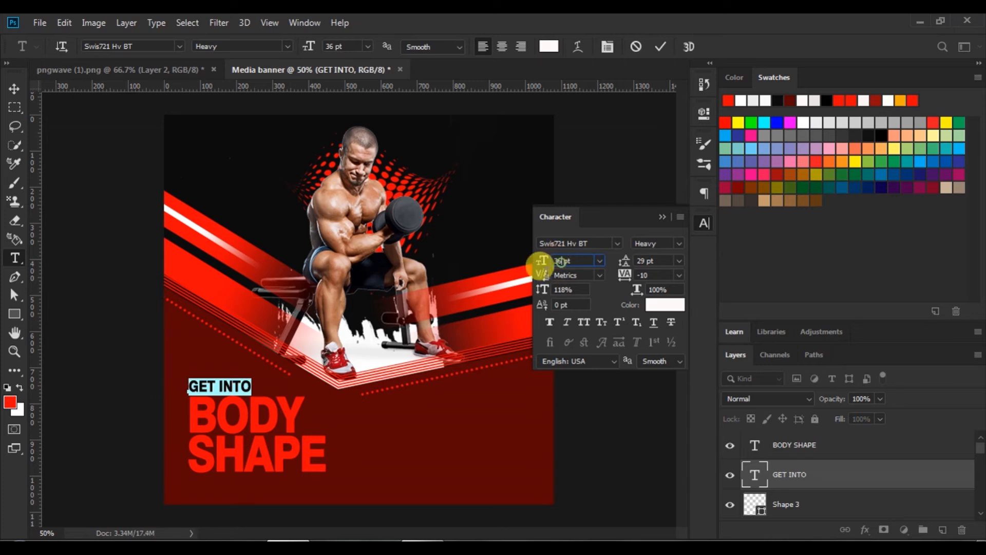
type("40")
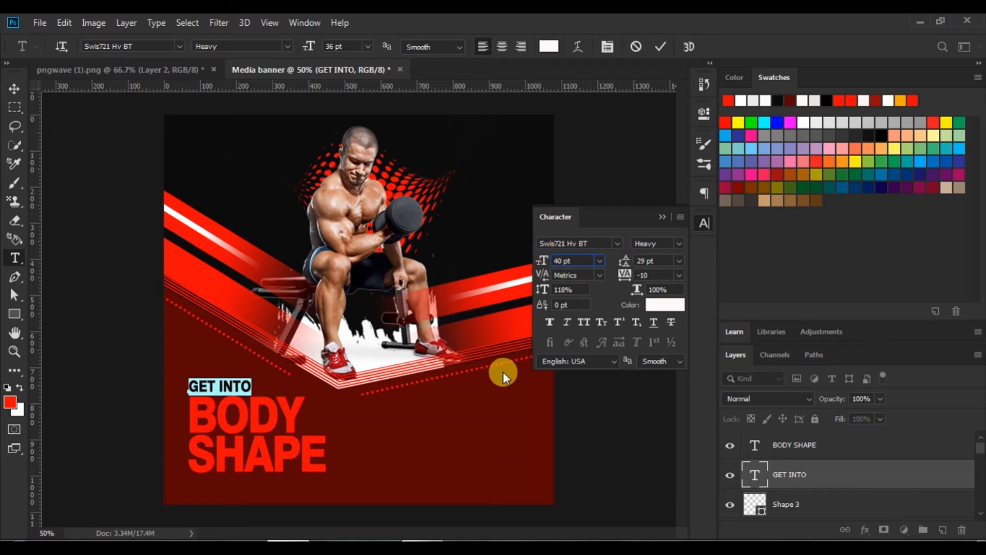
key("Return")
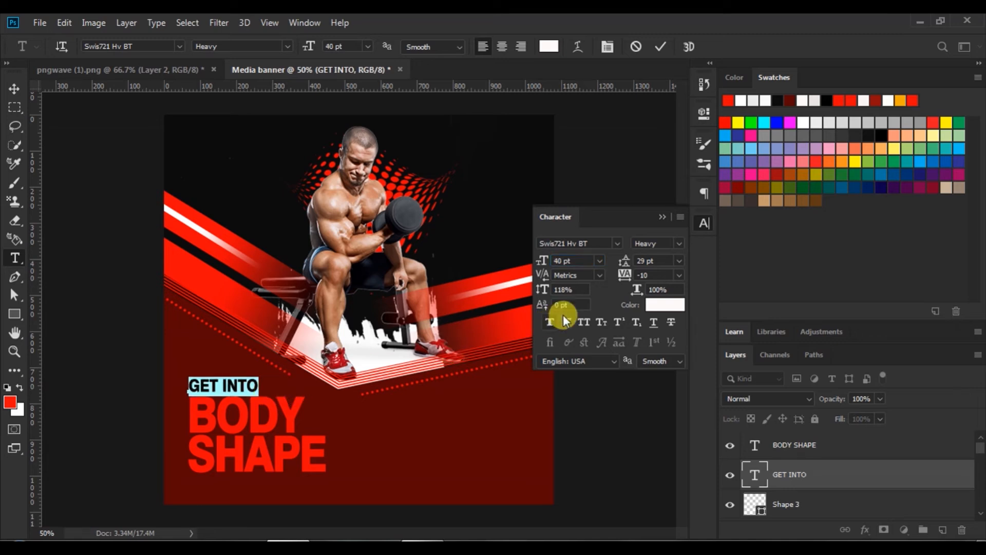
Commit the "GET INTO" text edit and align the left edges of the "GET INTO" and "BODY SHAPE" layers
left_click(660, 47)
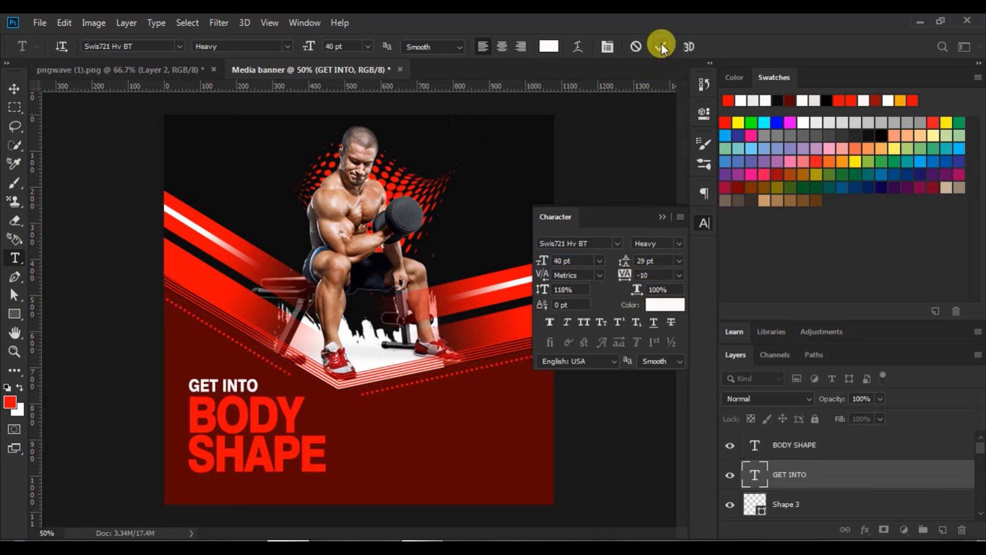
left_click(18, 89)
left_click(272, 411)
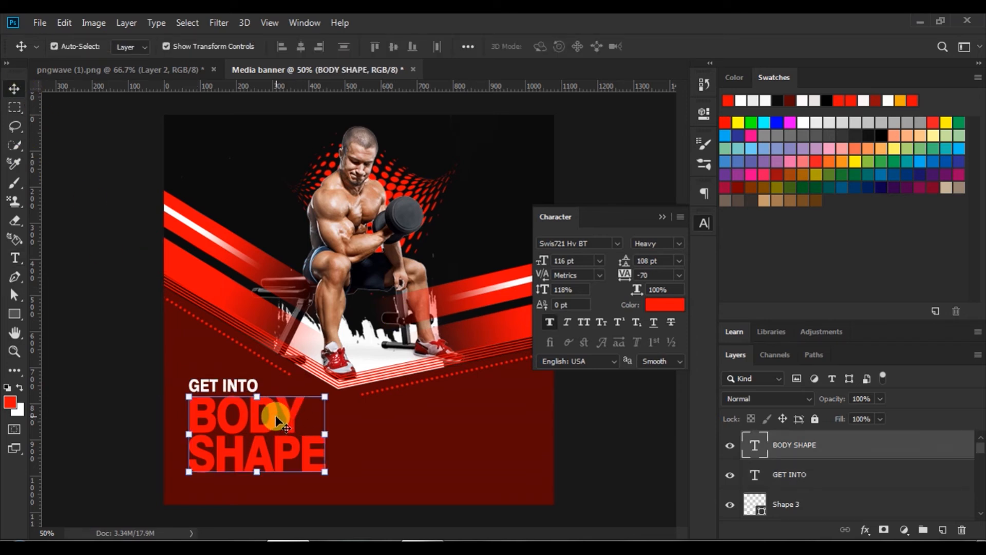
left_click(792, 476, "shift")
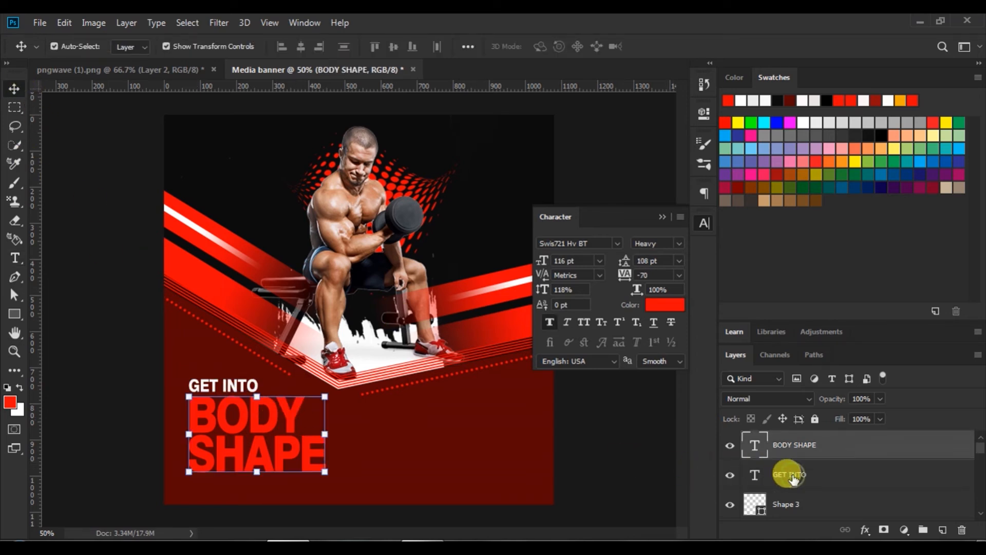
left_click(282, 48)
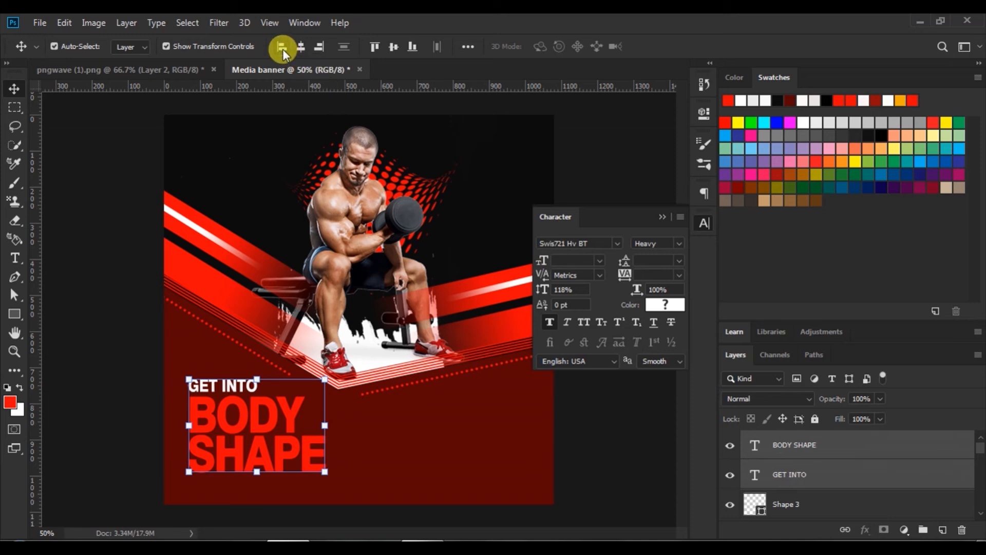
Add a drop shadow to the "BODY SHAPE" text with a 7 px distance and a 6 px size
left_click(785, 456)
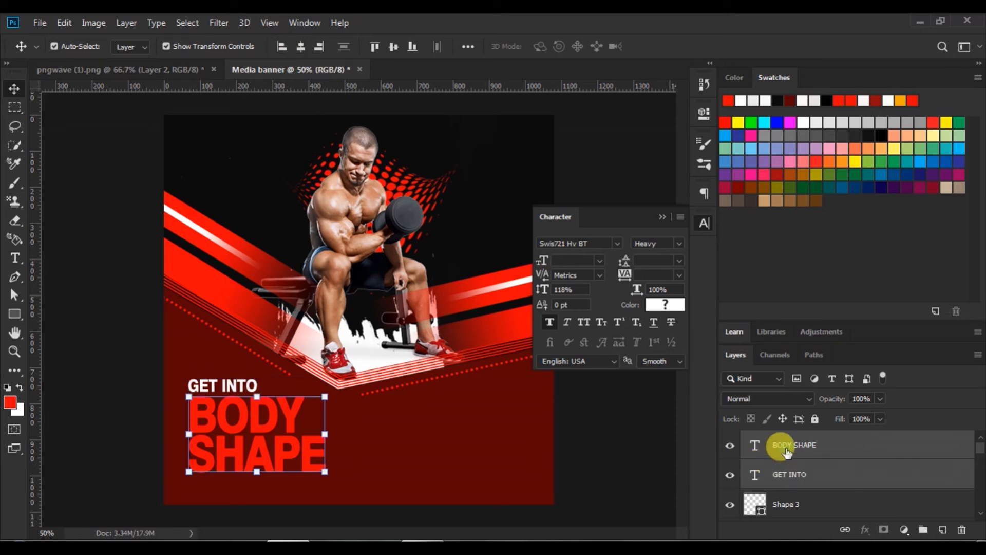
left_click(865, 530)
left_click(874, 522)
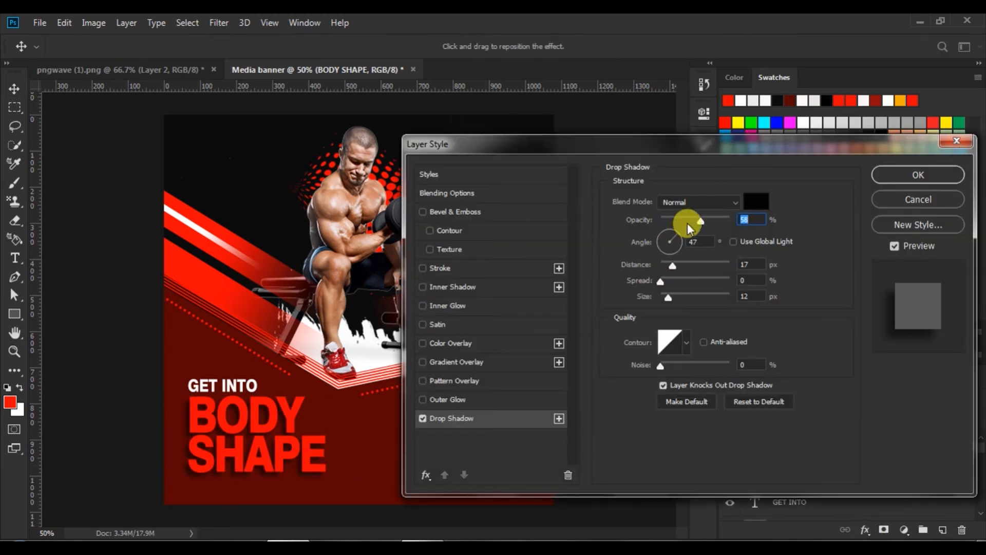
left_click(666, 299)
left_click_drag(673, 266, 667, 264)
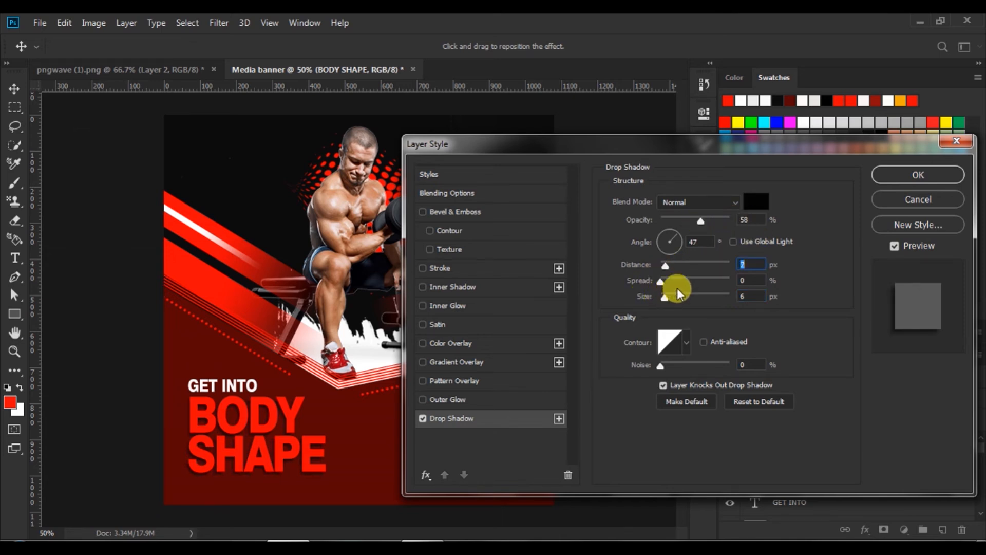
left_click(897, 176)
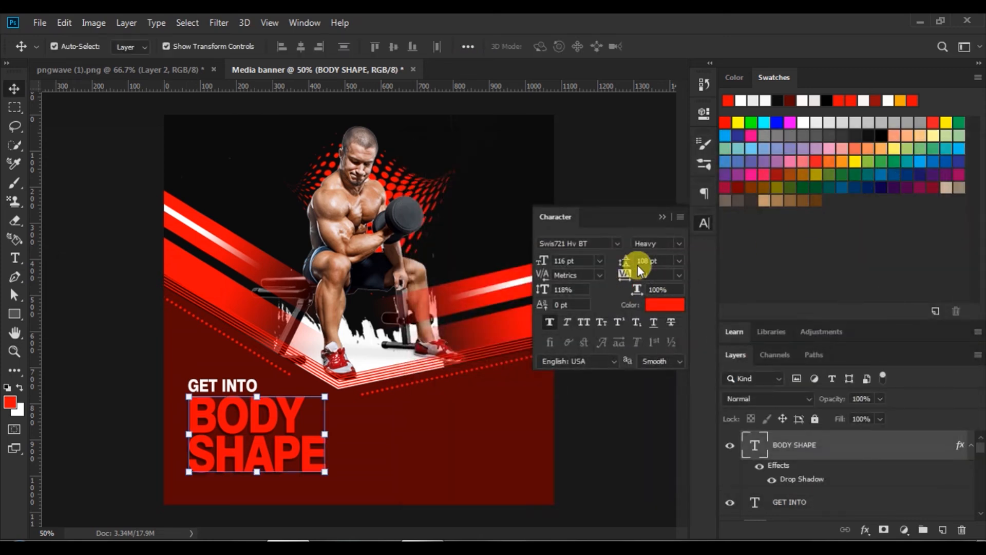
left_click(662, 216)
left_click(613, 211)
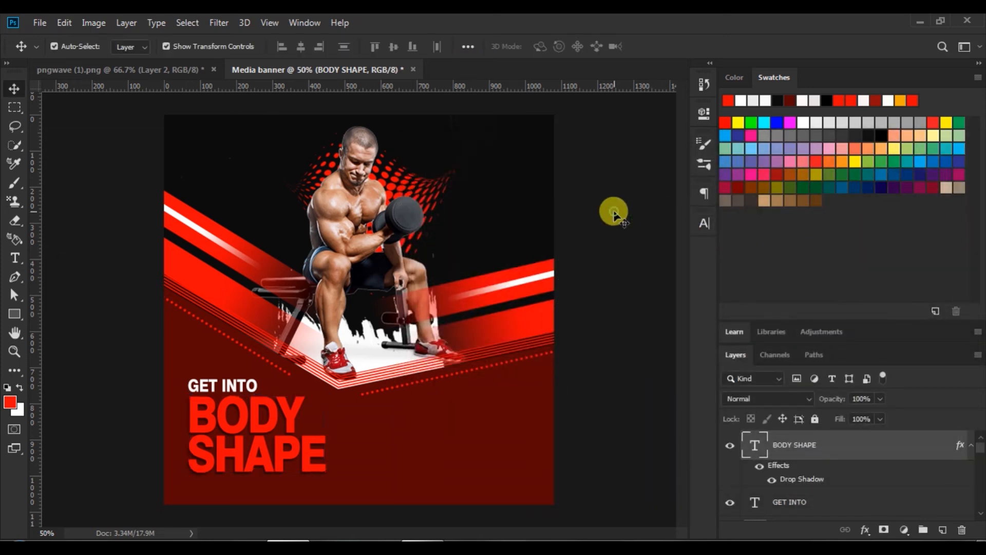
Duplicate the "GET INTO" text to the lower right of "BODY SHAPE" and change the copy to "GET 07 DAYS FREE TRAIL"
left_click(199, 385)
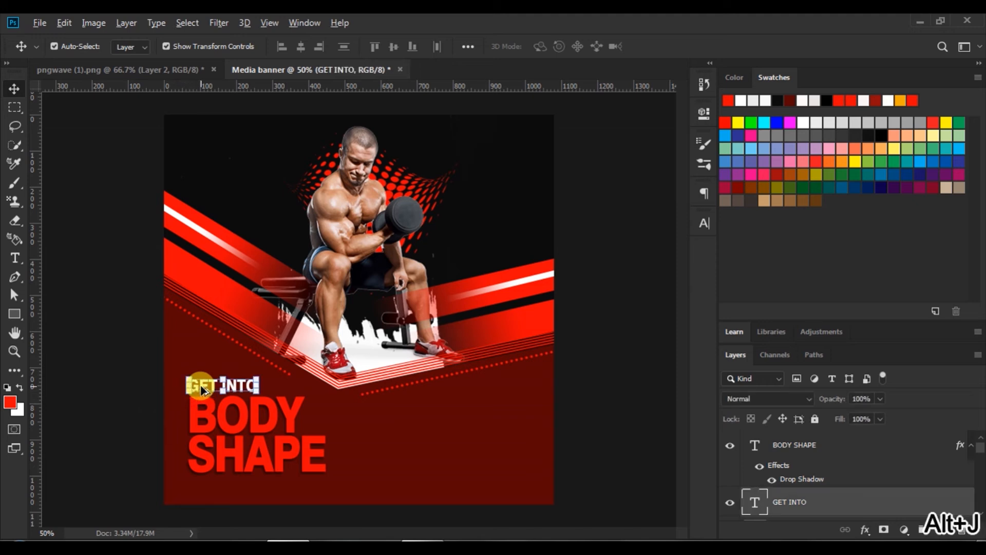
left_click_drag(200, 384, 360, 481)
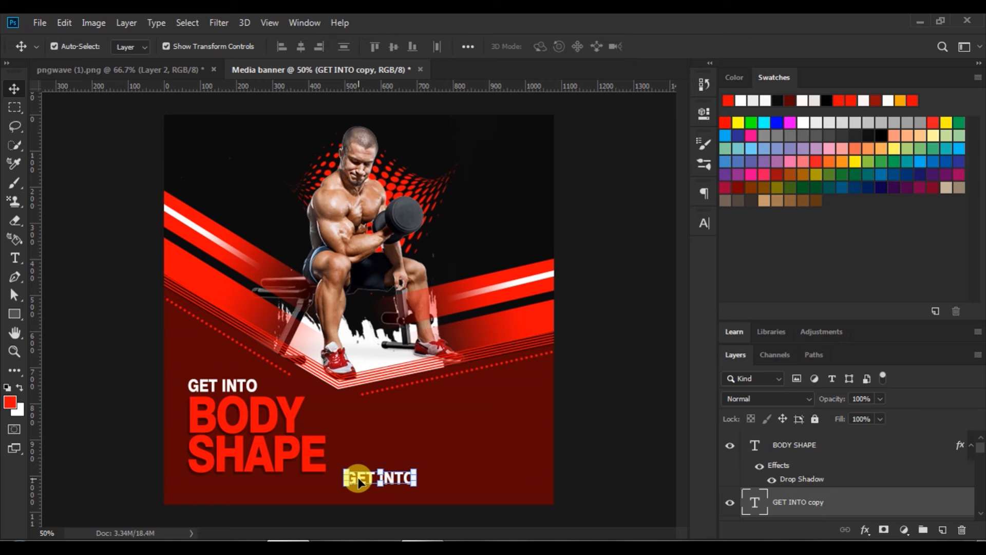
left_click(14, 261)
left_click_drag(343, 477, 484, 493)
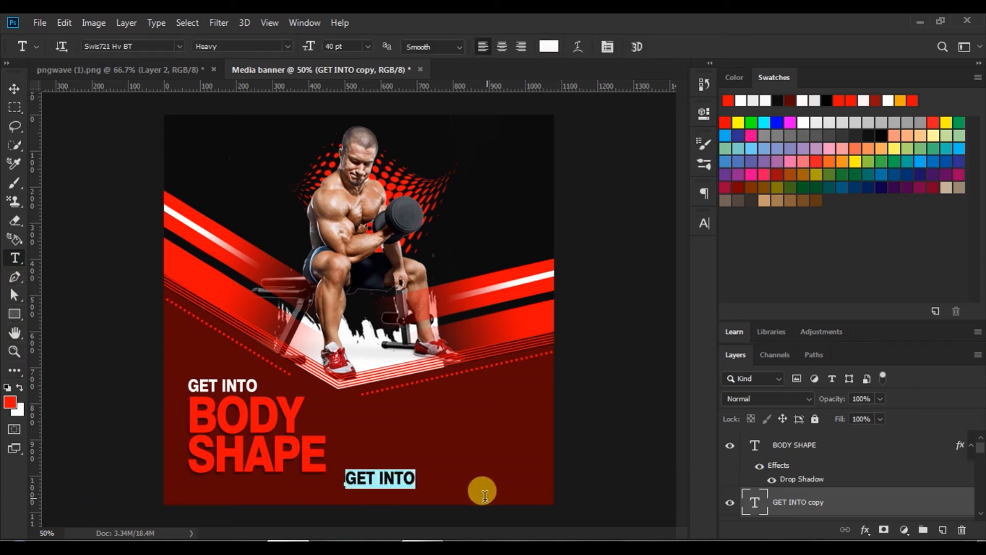
left_click(381, 478)
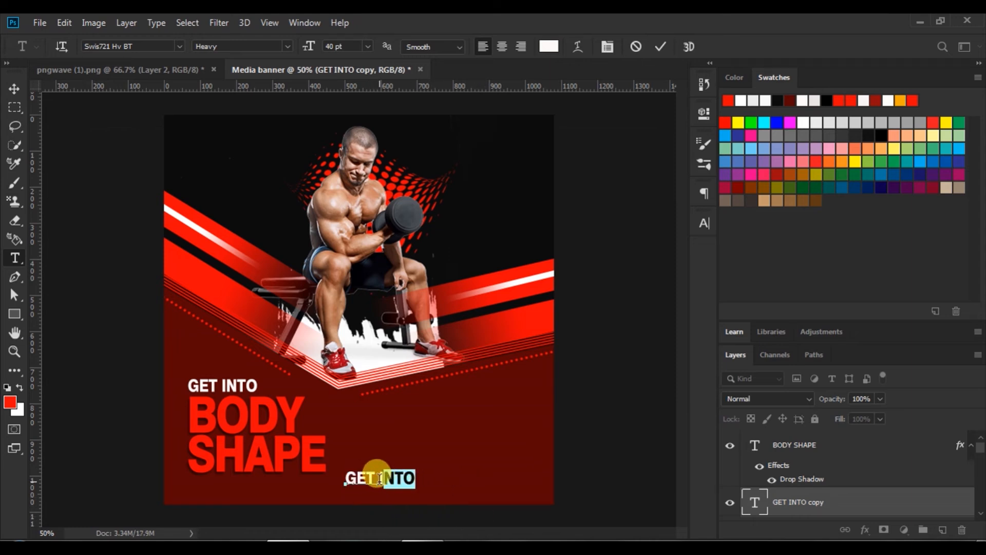
key("shift+End")
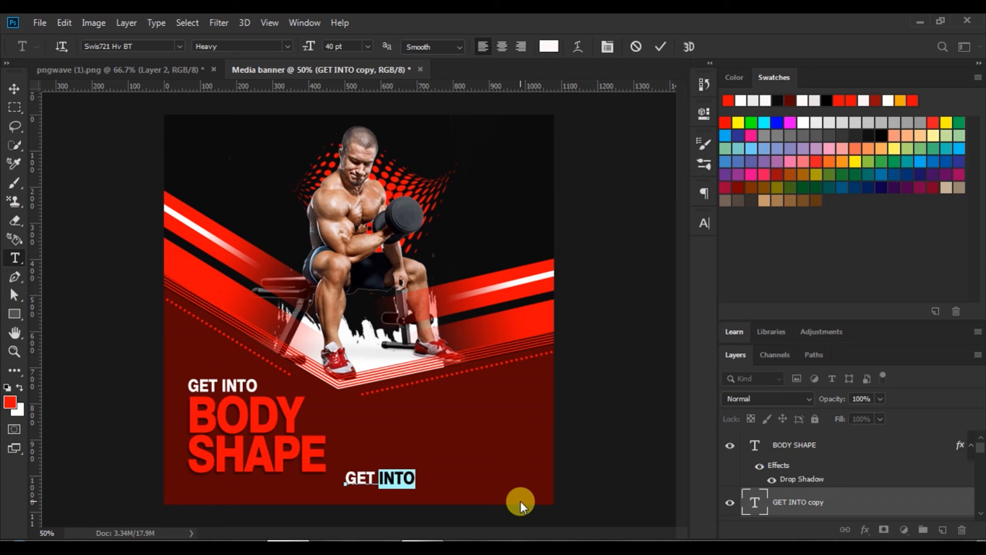
type("07 DA")
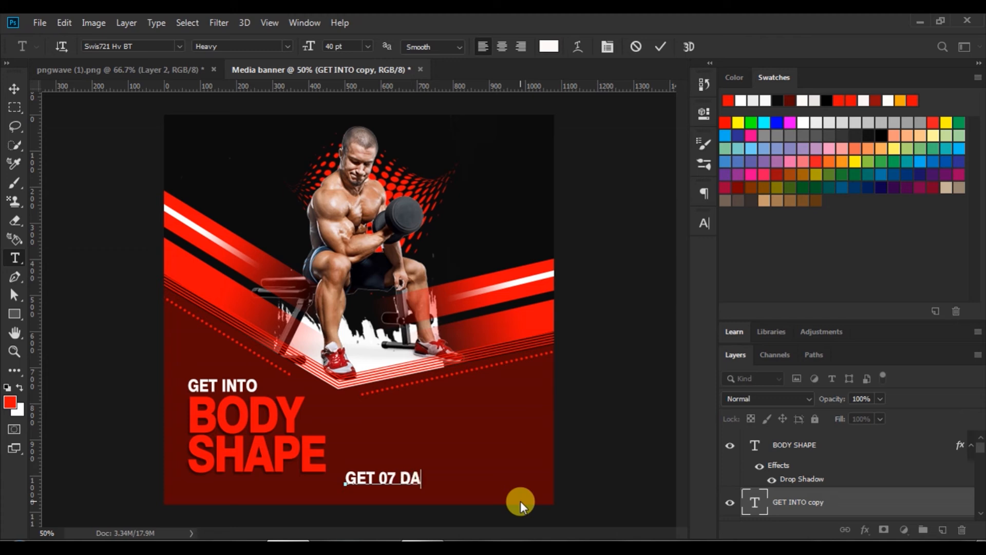
type("YS FREE TRAIL")
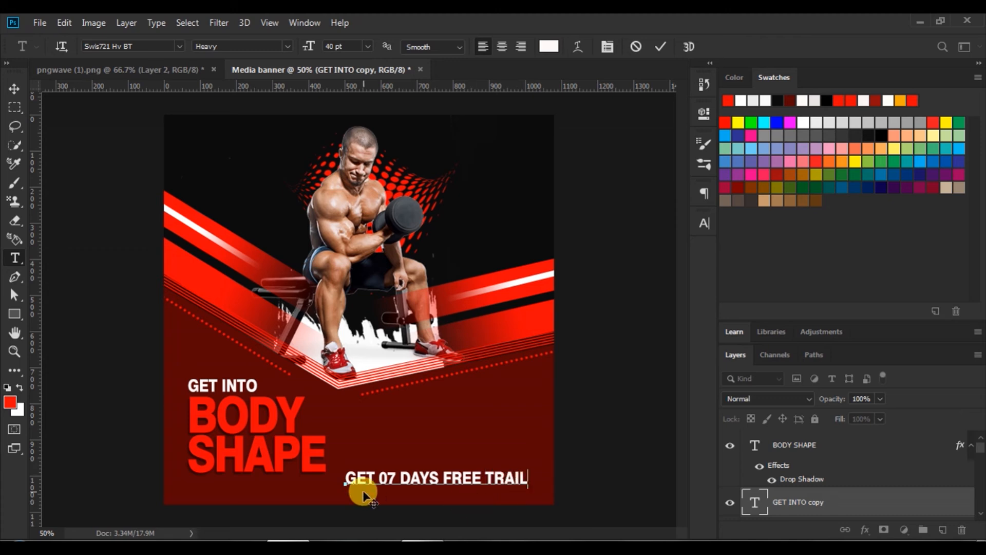
Set the "07" in the trial text to 48 pt, color it bright red and commit the edit
double_click(380, 477)
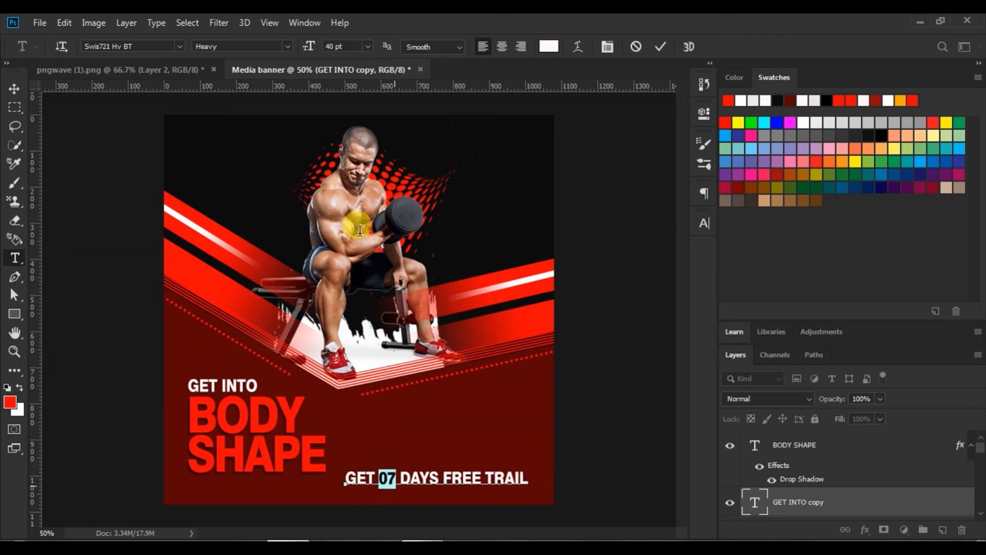
left_click(368, 45)
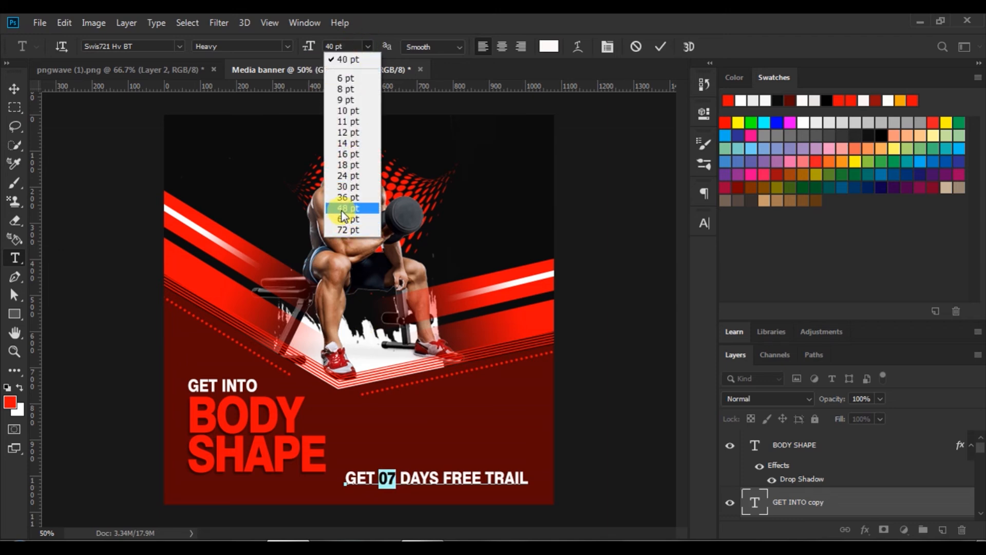
left_click(341, 211)
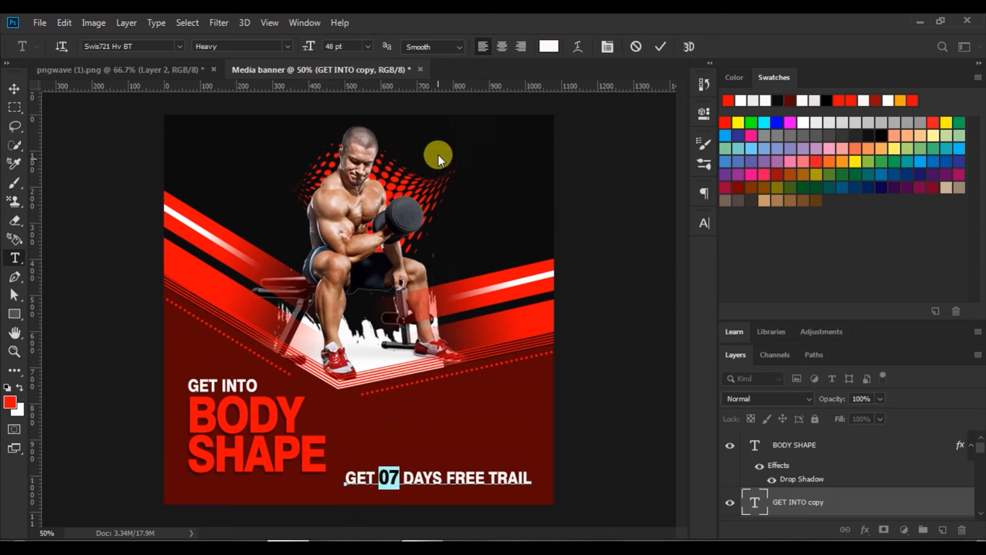
left_click(548, 47)
left_click(170, 251)
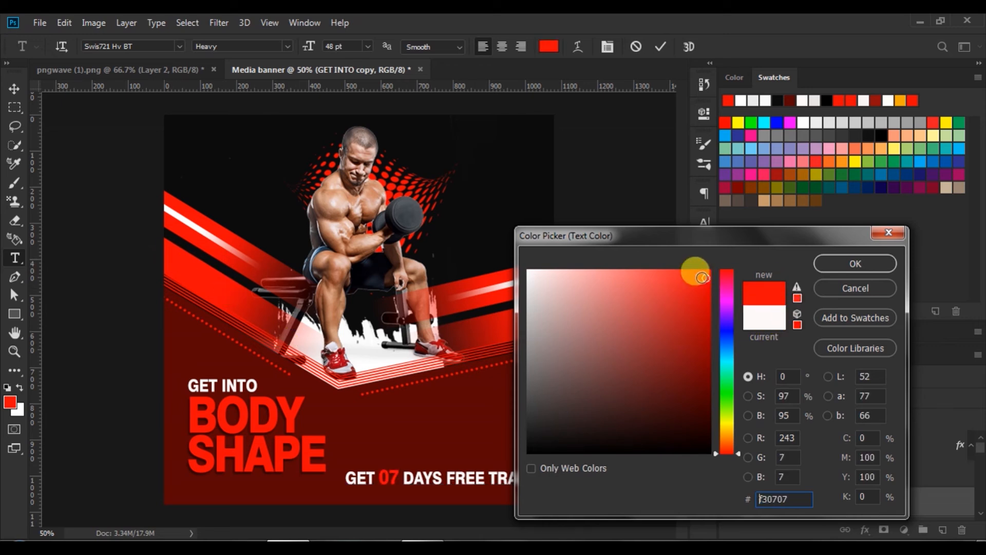
left_click_drag(698, 272, 716, 236)
left_click(853, 263)
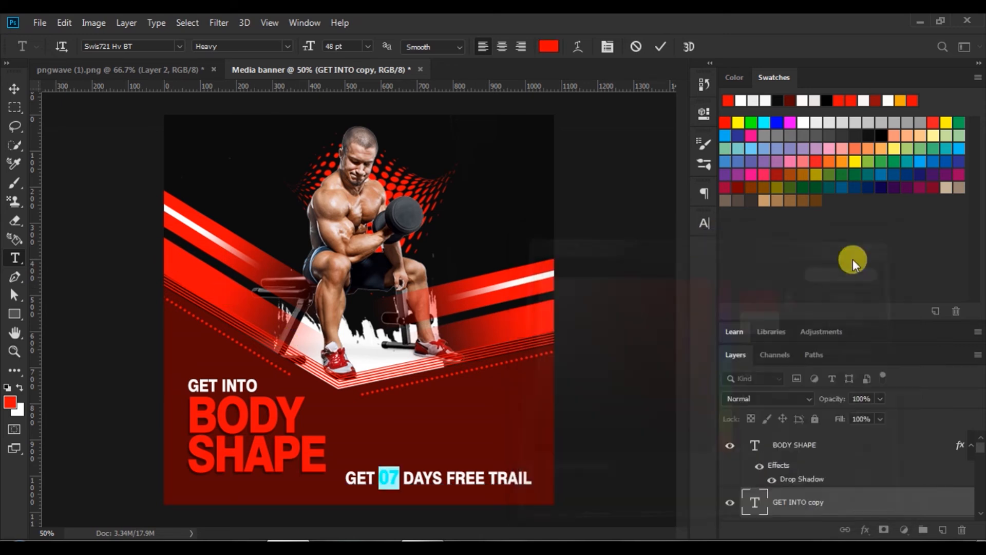
left_click(658, 45)
Move "GET 07 DAYS FREE TRAIL" up below the right dotted line and rotate it about -13° to follow the stripe's slope
left_click(15, 88)
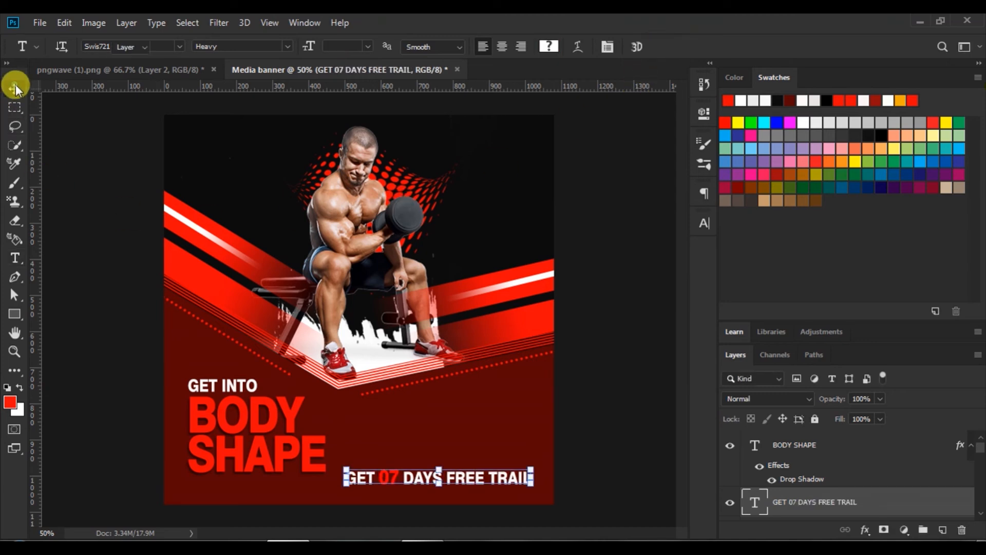
left_click(491, 478)
left_click_drag(490, 479, 500, 404)
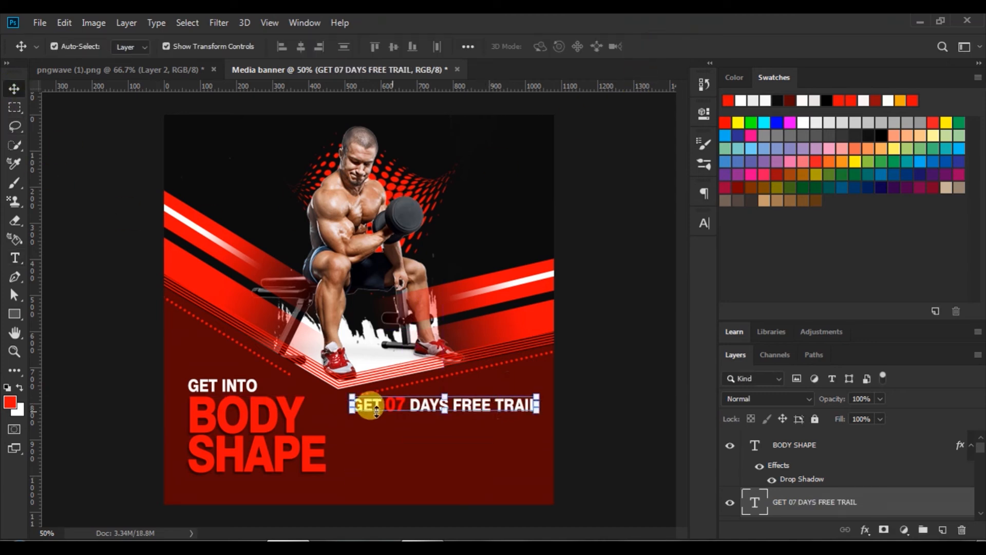
left_click_drag(339, 412, 342, 420)
left_click_drag(478, 406, 482, 390)
left_click(663, 44)
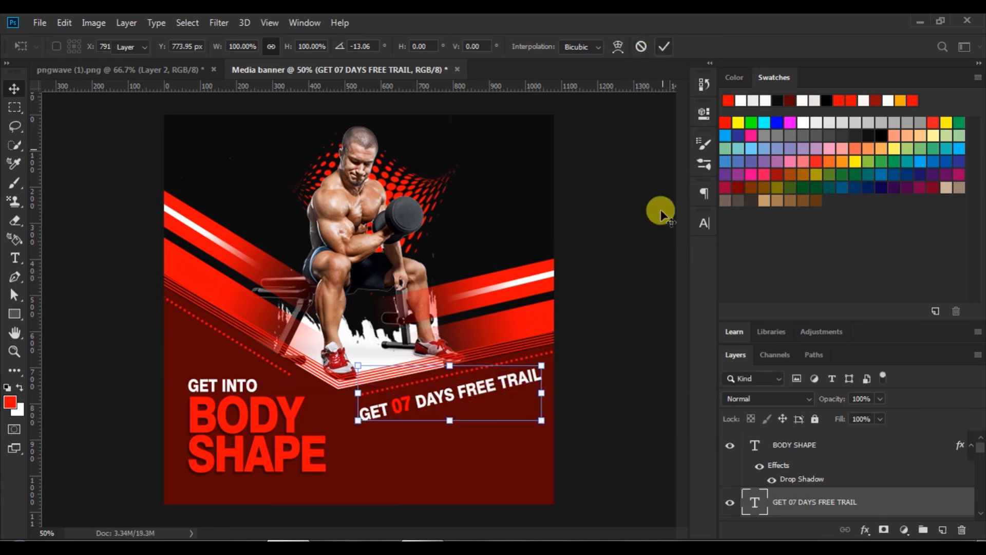
left_click(641, 320)
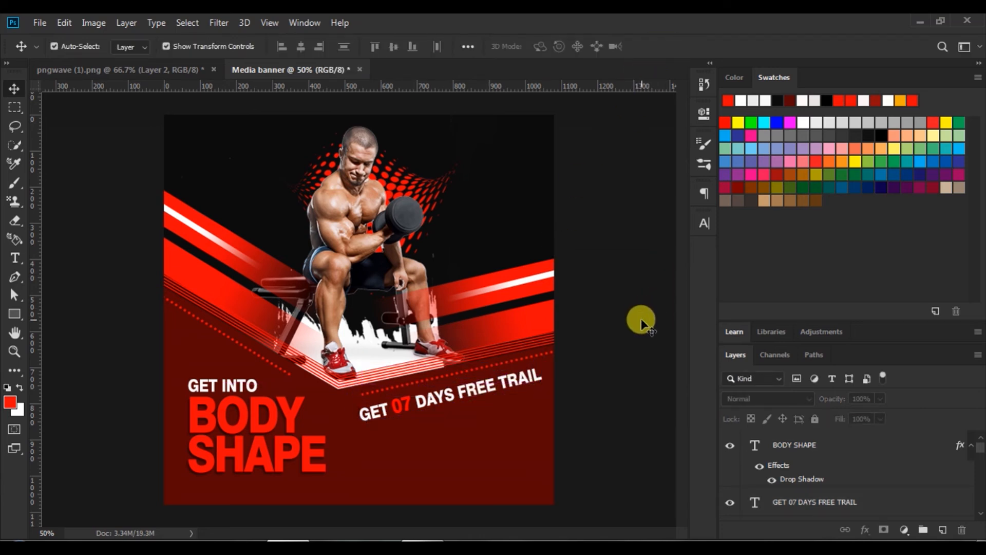
Draw a red rectangle about 226 by 70 px centered below the "GET 07 DAYS FREE TRAIL" text
left_click(11, 315)
left_click_drag(394, 440, 476, 464)
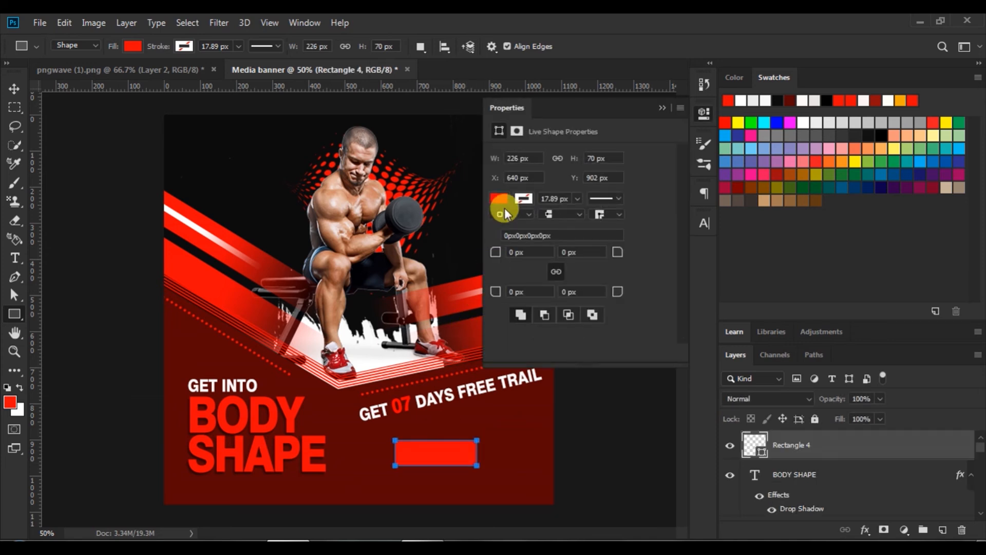
left_click(502, 198)
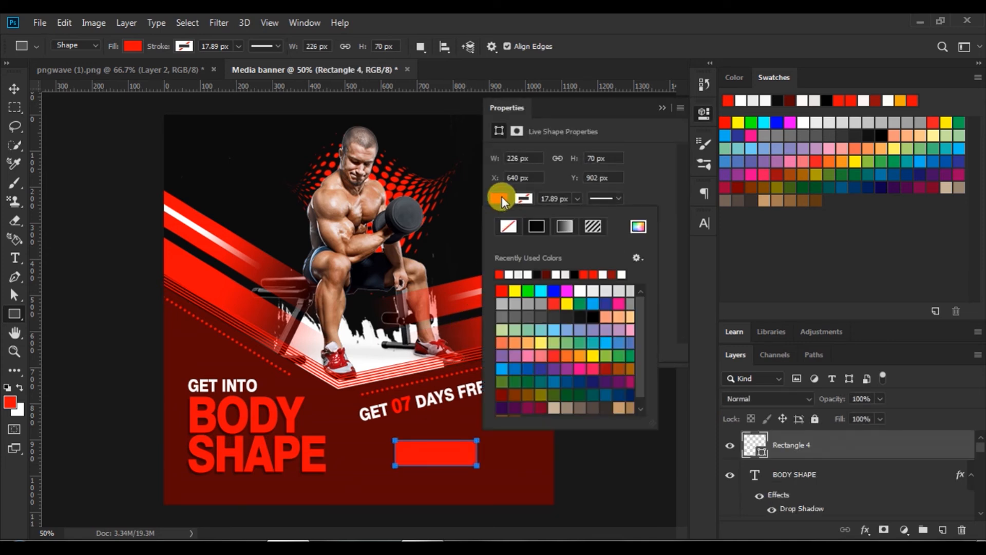
left_click(661, 108)
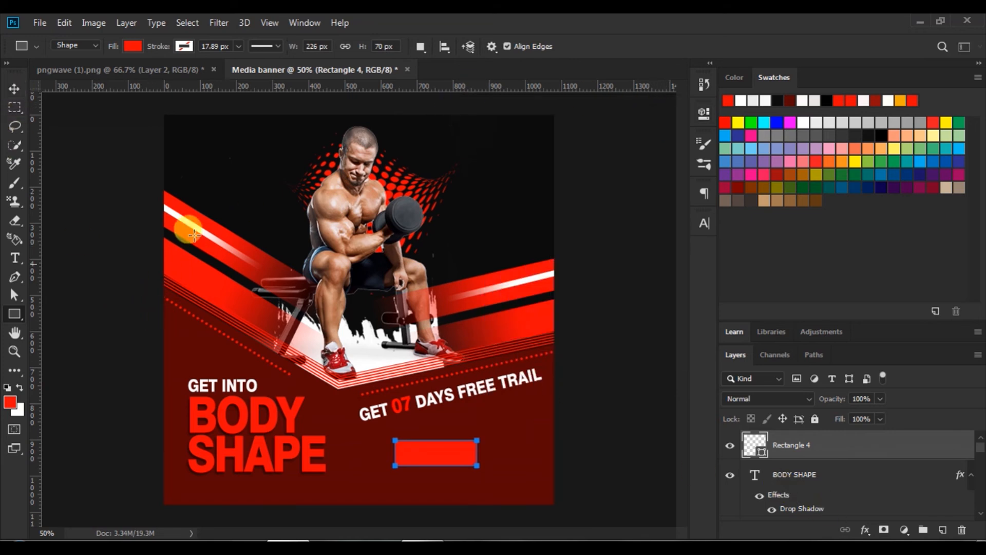
Add a drop shadow to the red rectangle with 58% opacity, a 7 px distance and a 6 px size
left_click(14, 88)
left_click(859, 536)
left_click(864, 521)
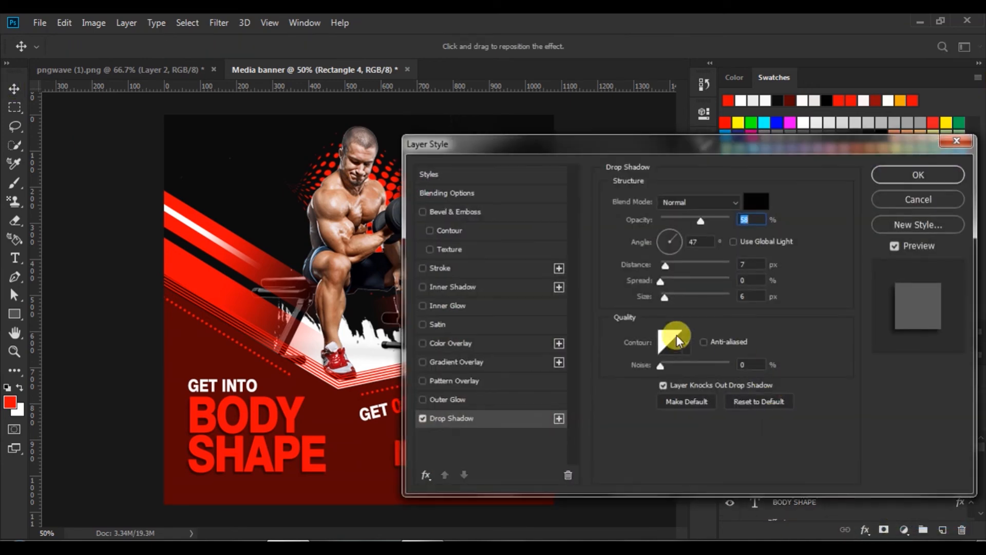
left_click(892, 172)
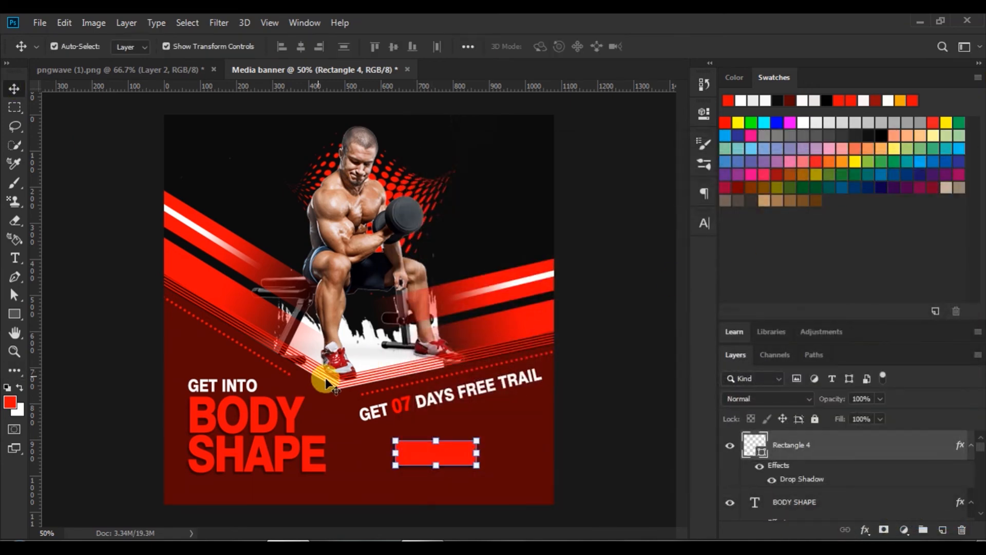
Duplicate the "GET INTO" text onto the red rectangle and place the copy's layer above the rectangle layer
left_click(231, 386)
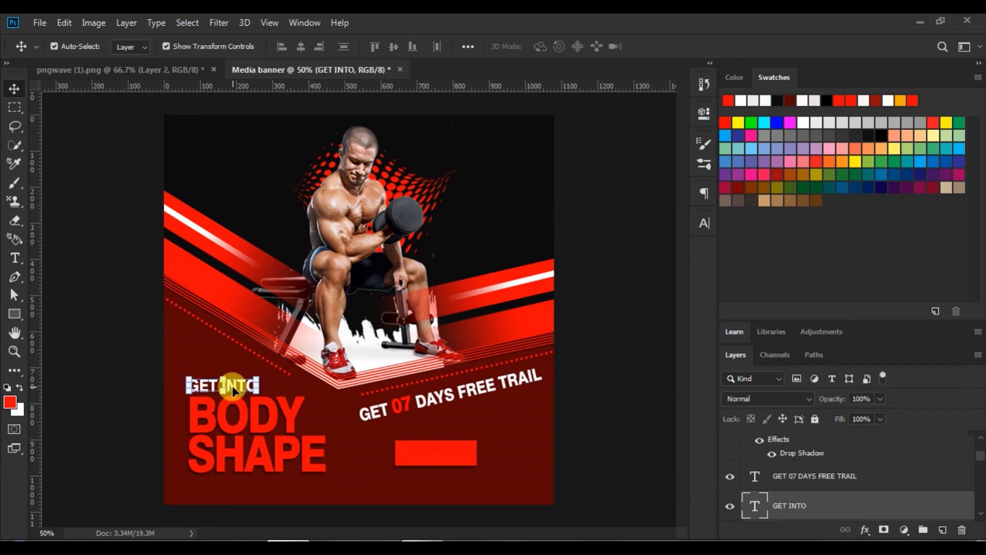
key("alt+j")
left_click_drag(232, 386, 447, 455)
left_click_drag(802, 505, 817, 440)
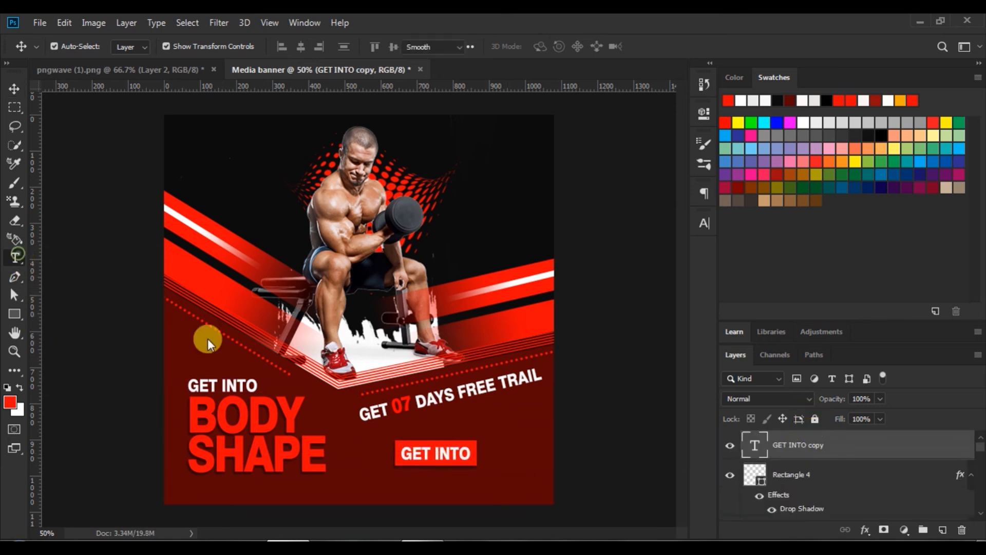
Set the font size of the "GET INTO" copy on the red rectangle to 30 pt
key("t")
left_click_drag(403, 446, 502, 456)
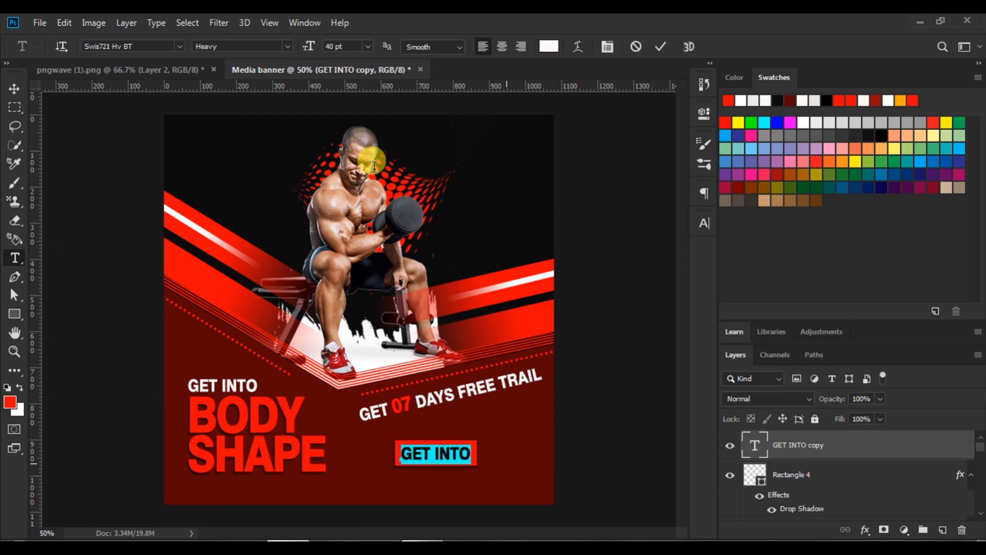
left_click(368, 46)
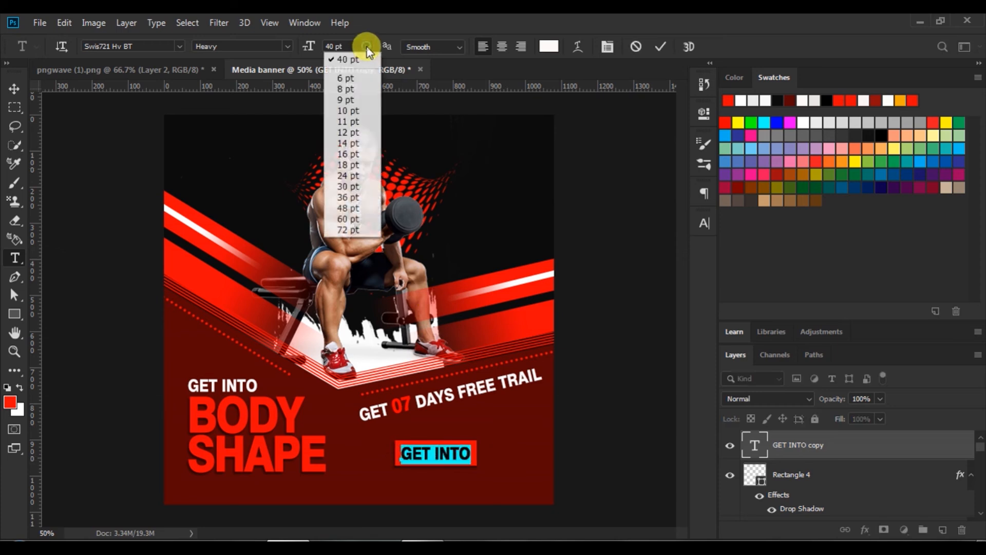
left_click(351, 187)
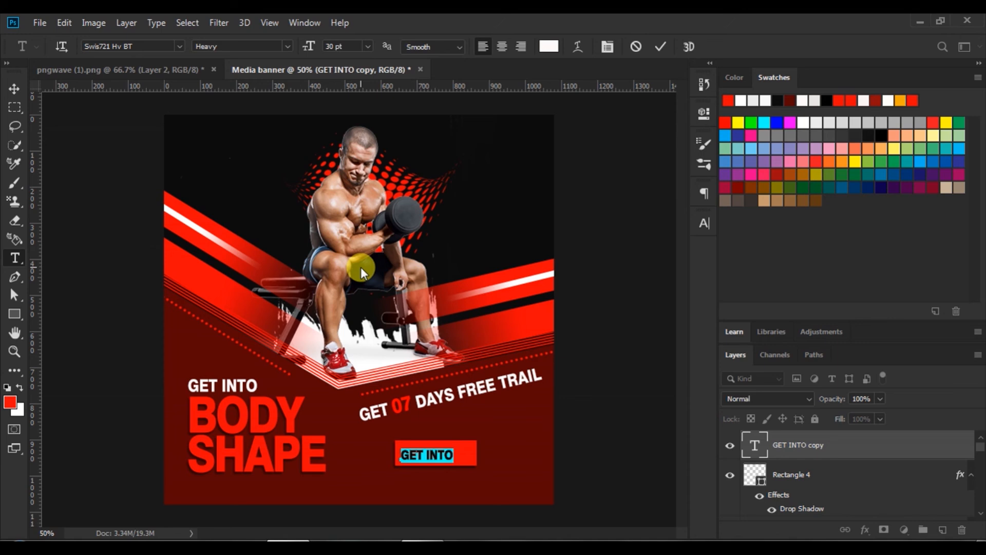
Change the copied text to "START NOW" and center it horizontally and vertically on the red rectangle
type("STAR")
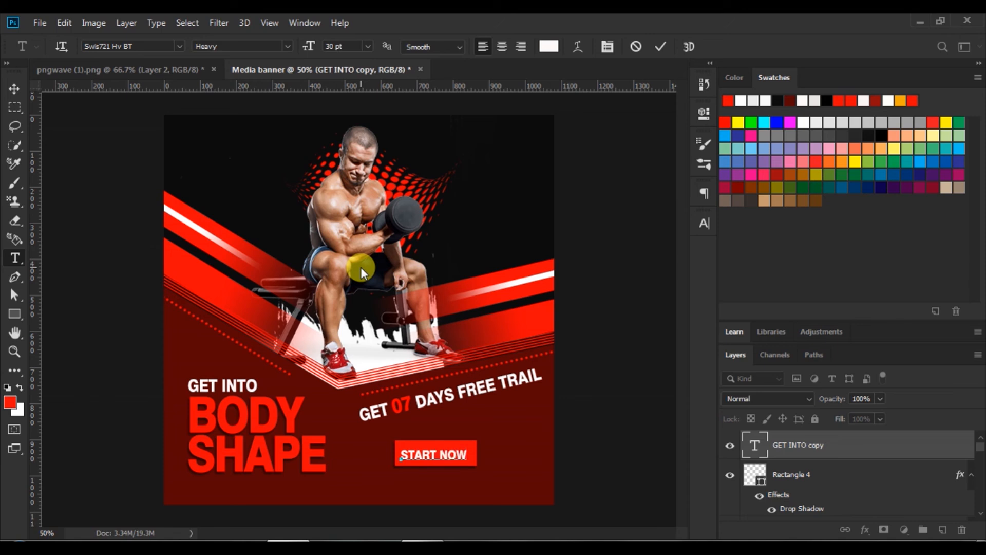
left_click(661, 47)
left_click(15, 89)
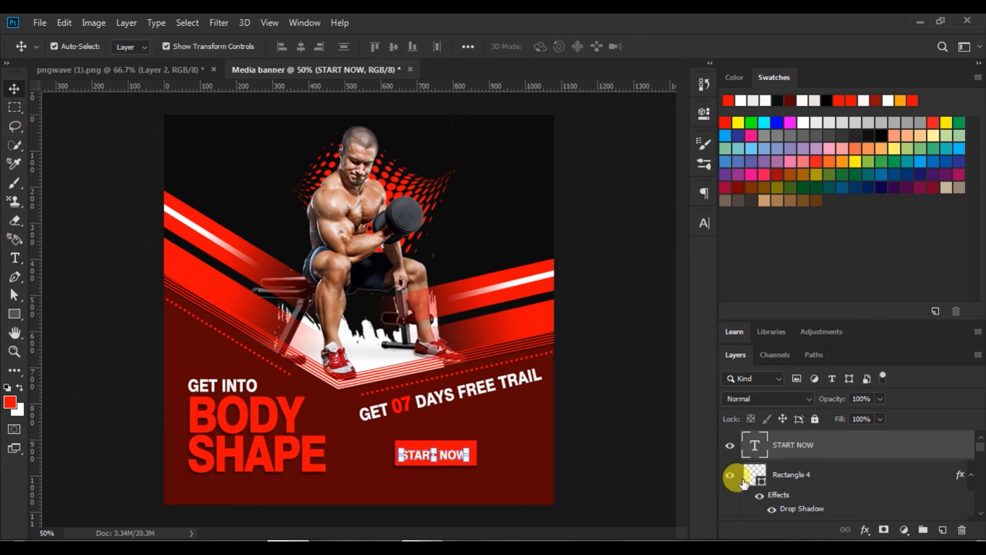
left_click(749, 474, "shift")
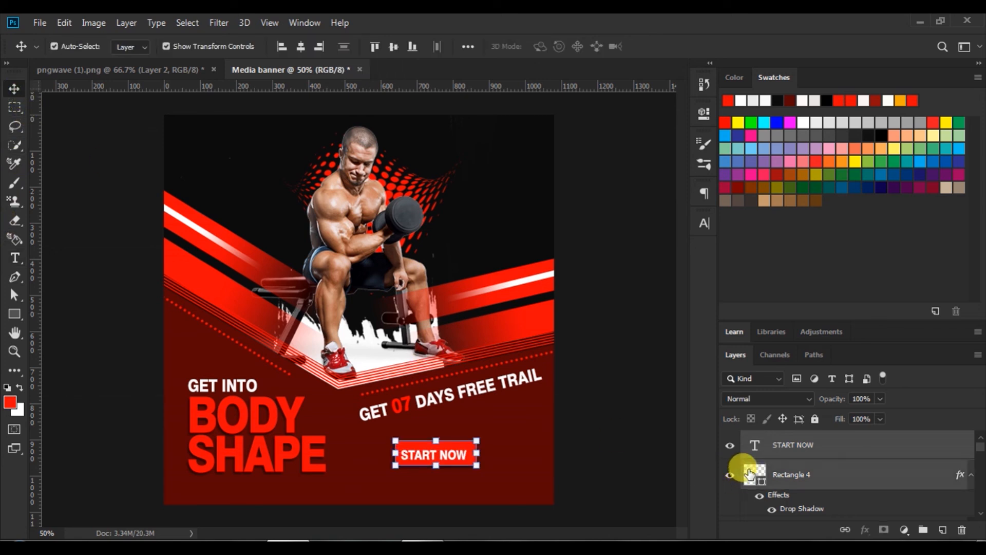
left_click(298, 46)
left_click(395, 47)
left_click(85, 164)
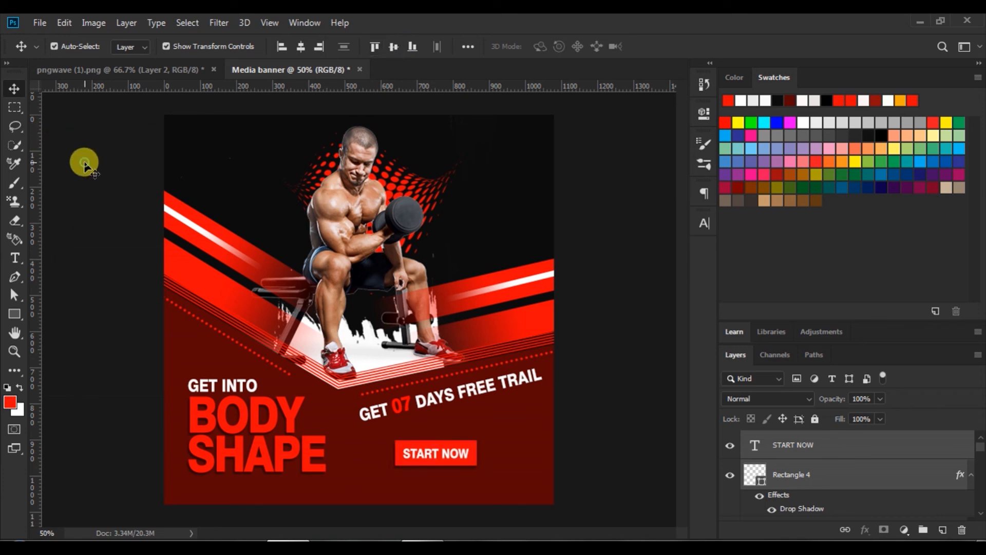
left_click(20, 257)
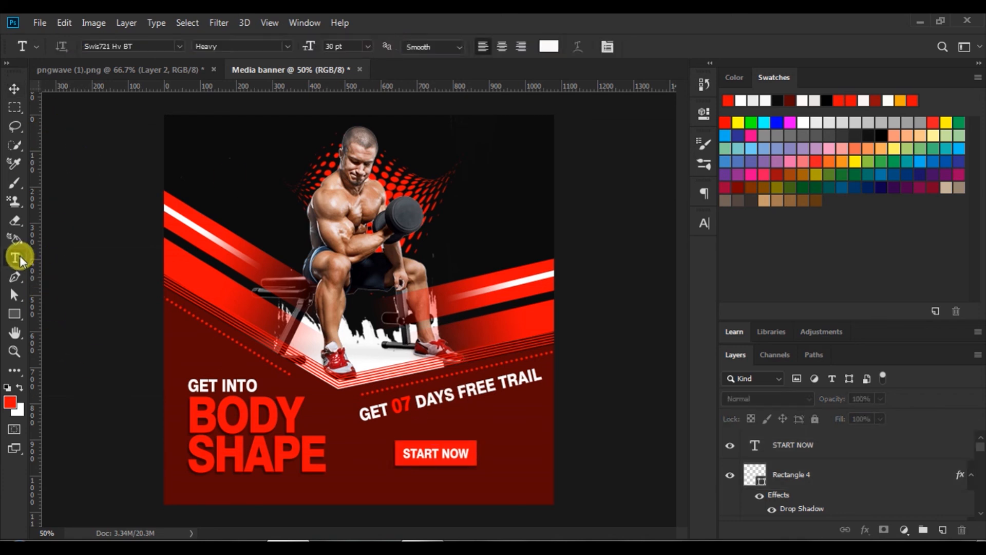
left_click(379, 483)
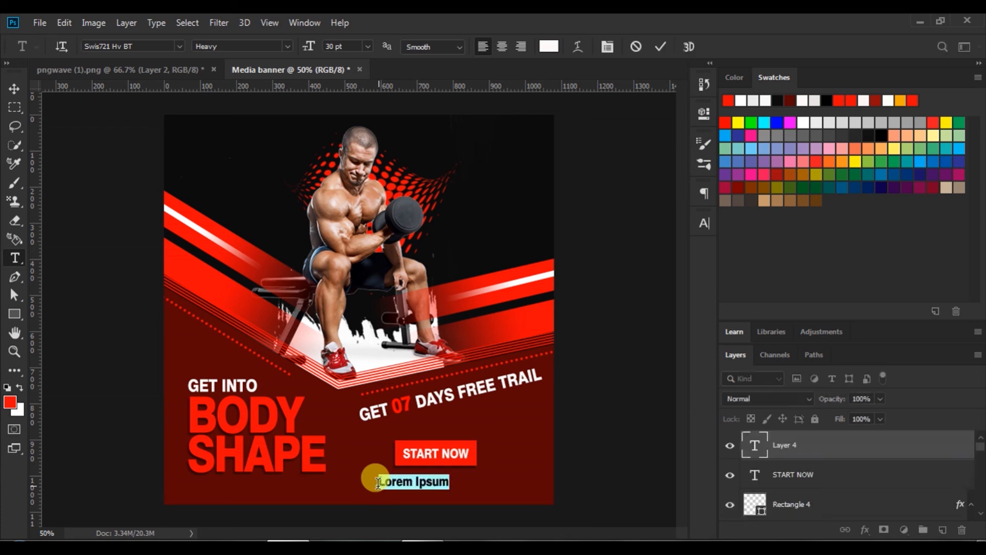
type("www")
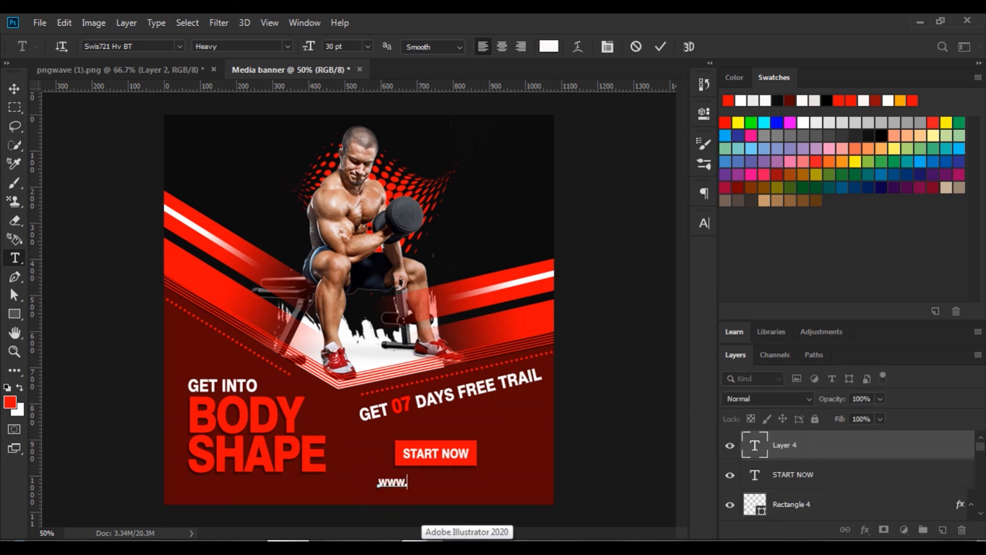
type(".yourwebsite.com")
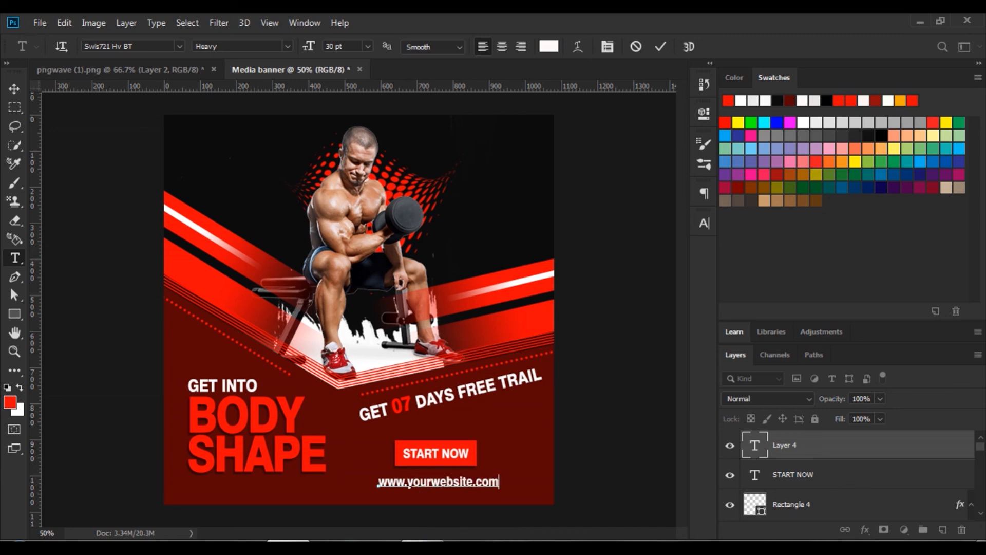
Set the tracking of the website address text to 150
left_click_drag(375, 472, 522, 464)
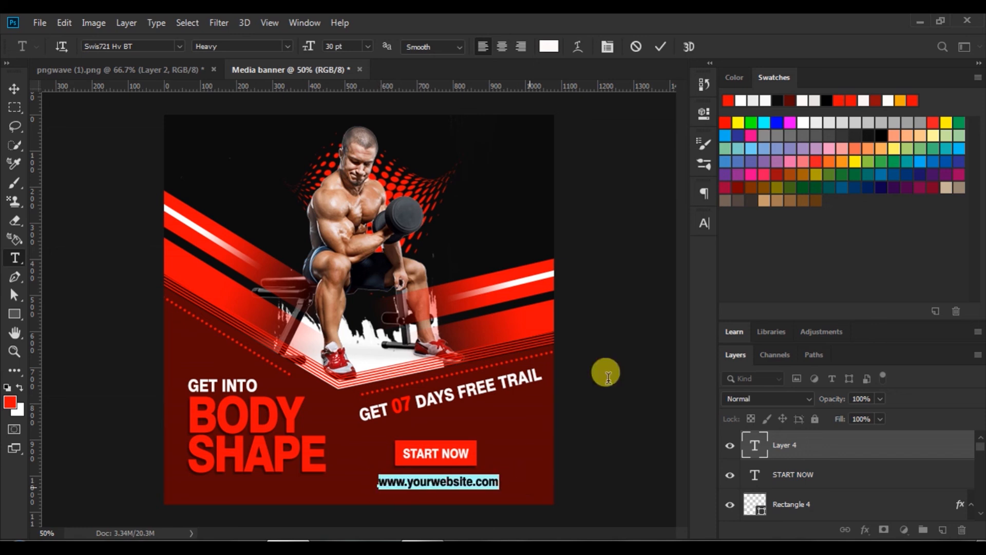
left_click(705, 226)
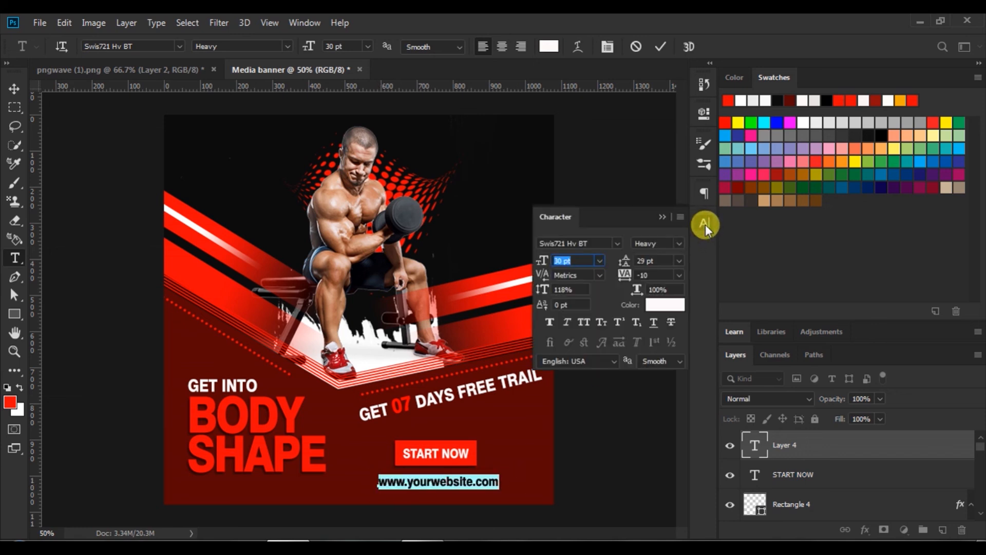
left_click_drag(625, 282, 625, 286)
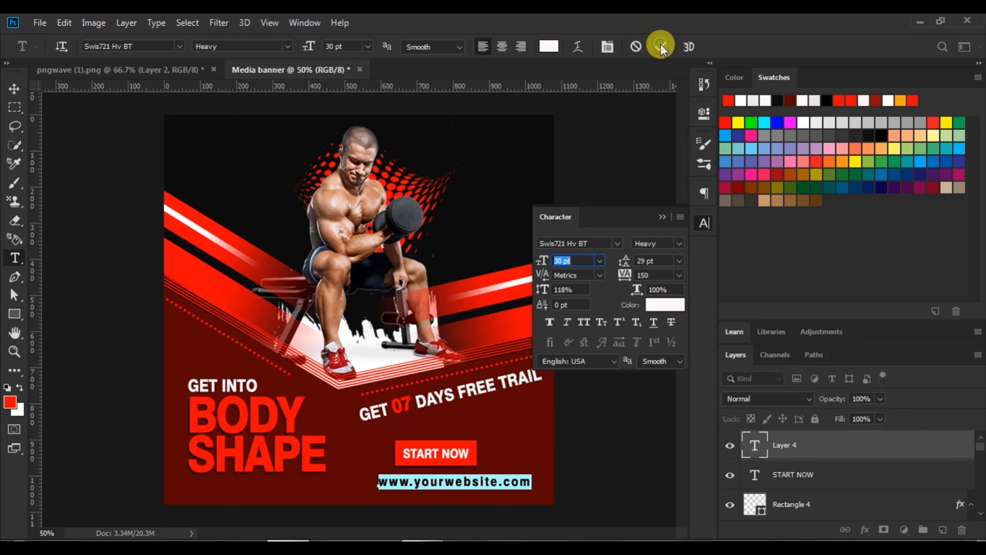
left_click(660, 45)
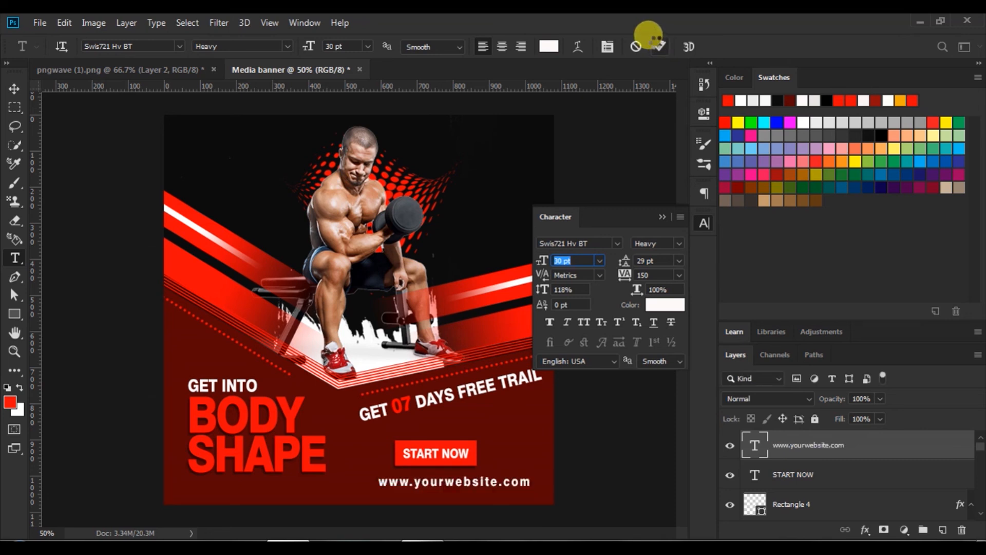
Move the website address so it sits centered directly under the START NOW button
left_click(14, 88)
mouse_move(469, 479)
left_mouse_down()
mouse_move(447, 478)
mouse_move(455, 477)
left_mouse_up()
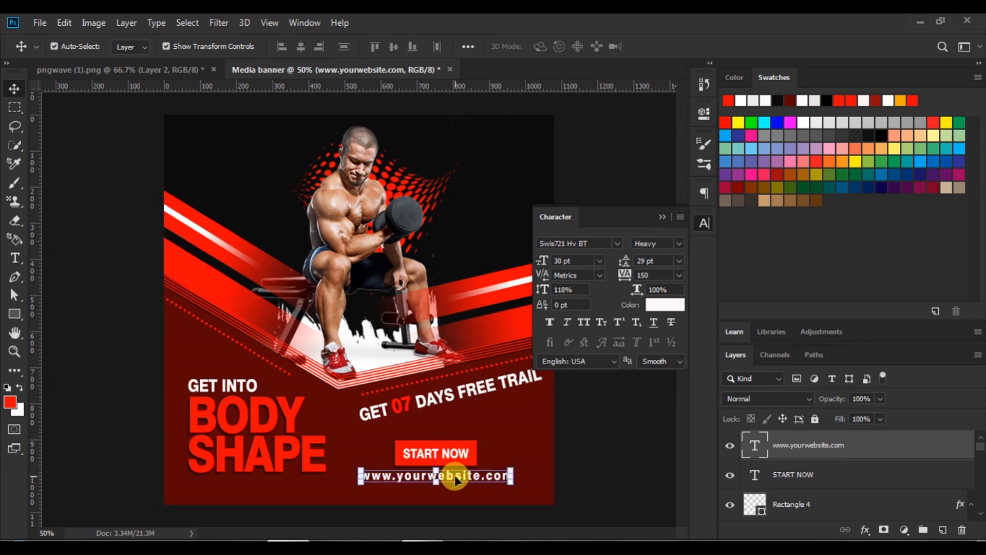
left_click(606, 453)
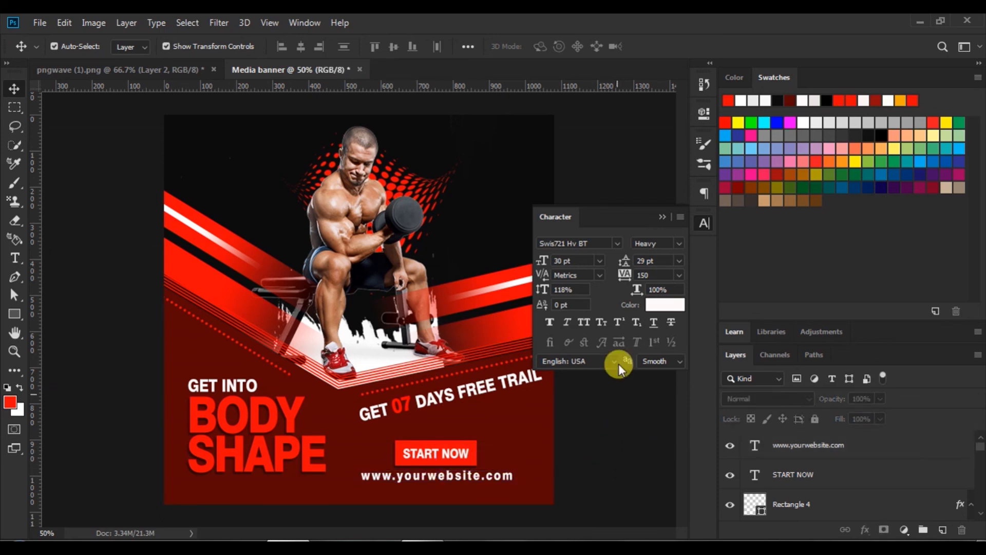
left_click(660, 216)
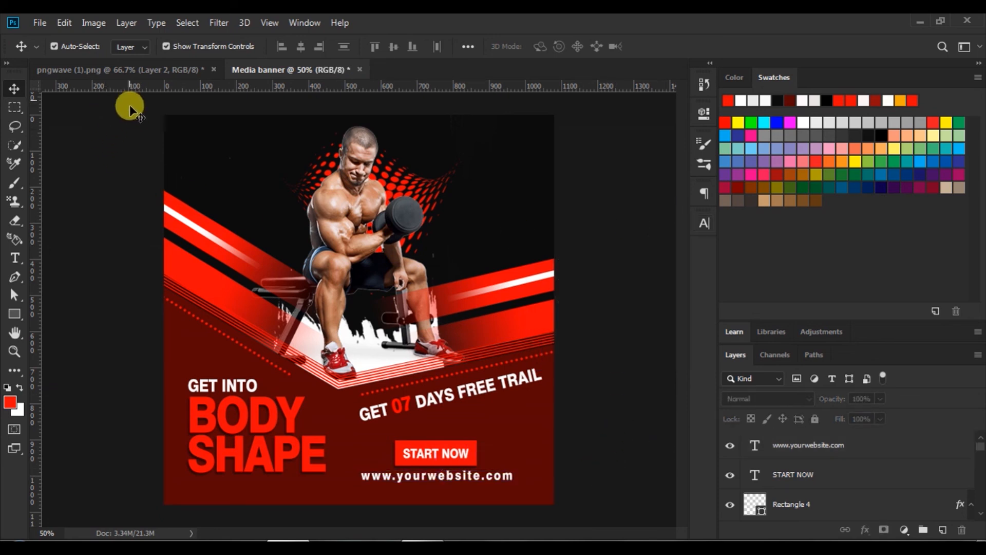
Add the text "LOGO" at 36 pt in the upper-left corner of the banner
left_click(14, 257)
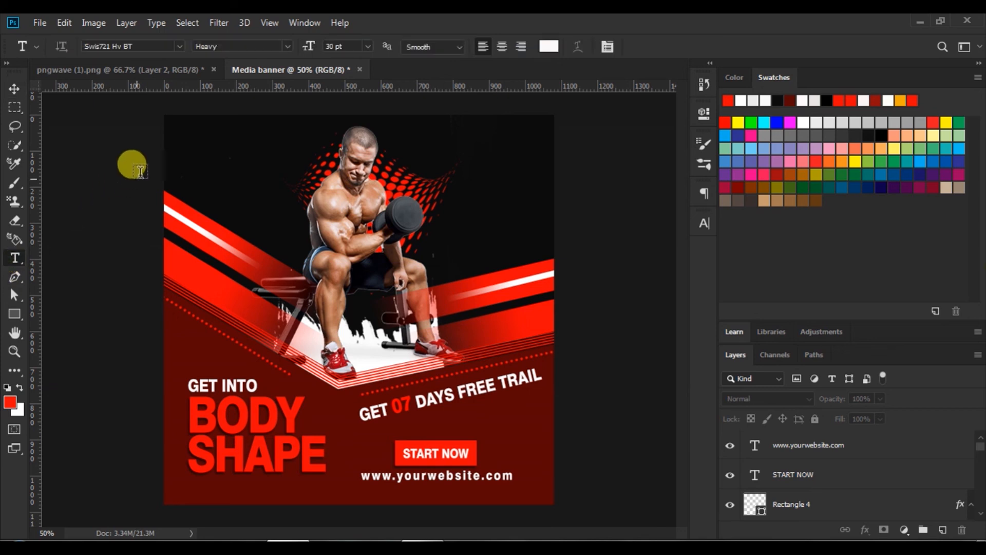
left_click(185, 141)
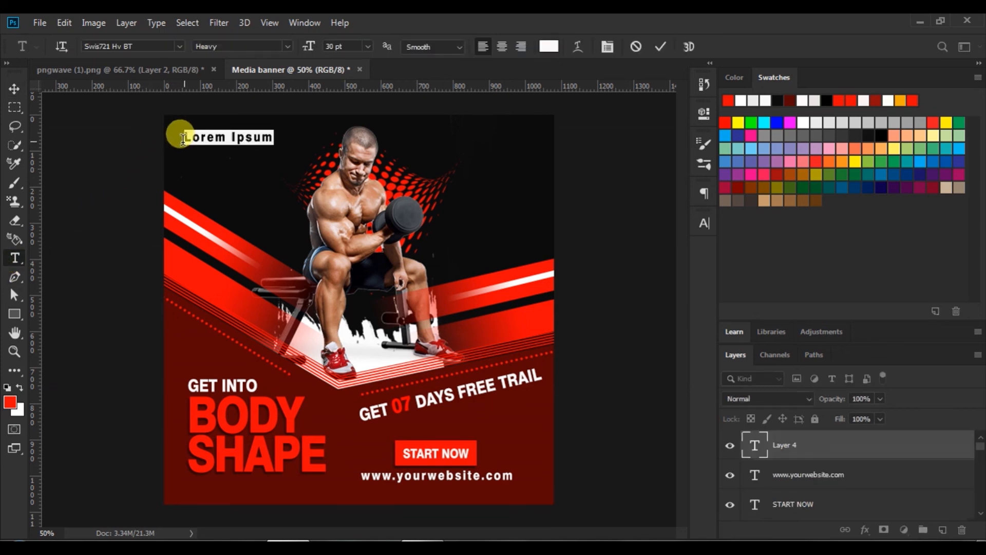
left_click(367, 46)
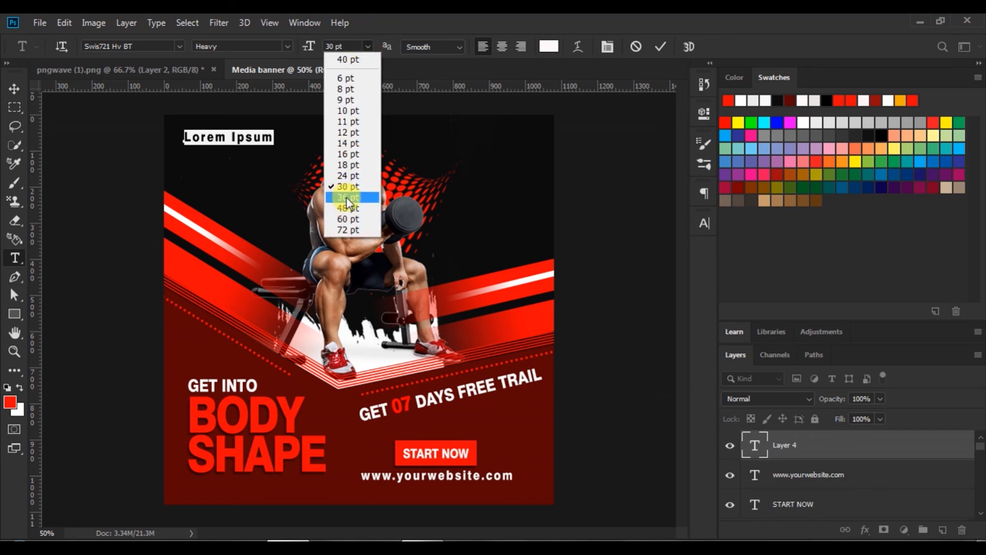
left_click(348, 197)
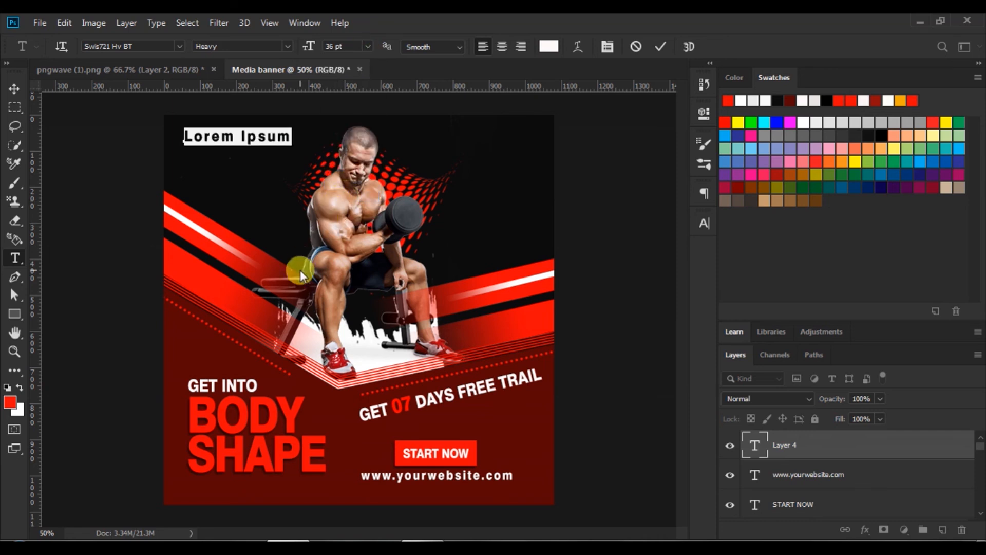
type("LOGO")
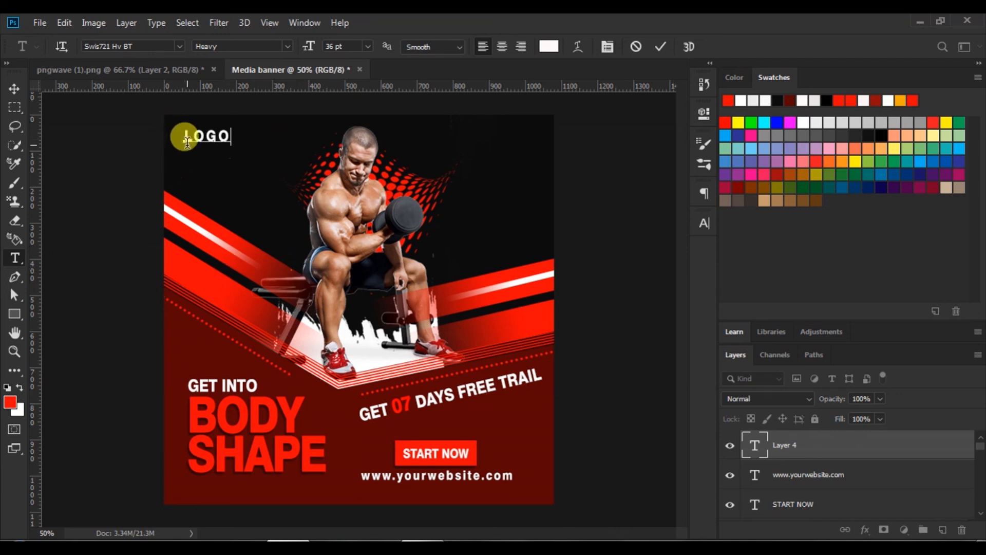
Make the "LOGO" text faux bold and set its tracking to 50
left_click(703, 223)
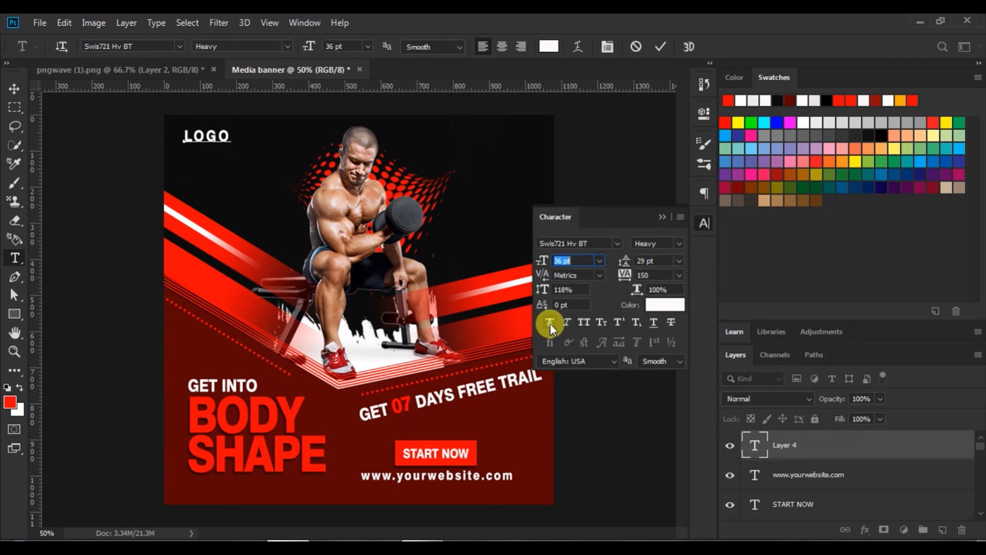
left_click_drag(182, 135, 232, 135)
left_click(537, 323)
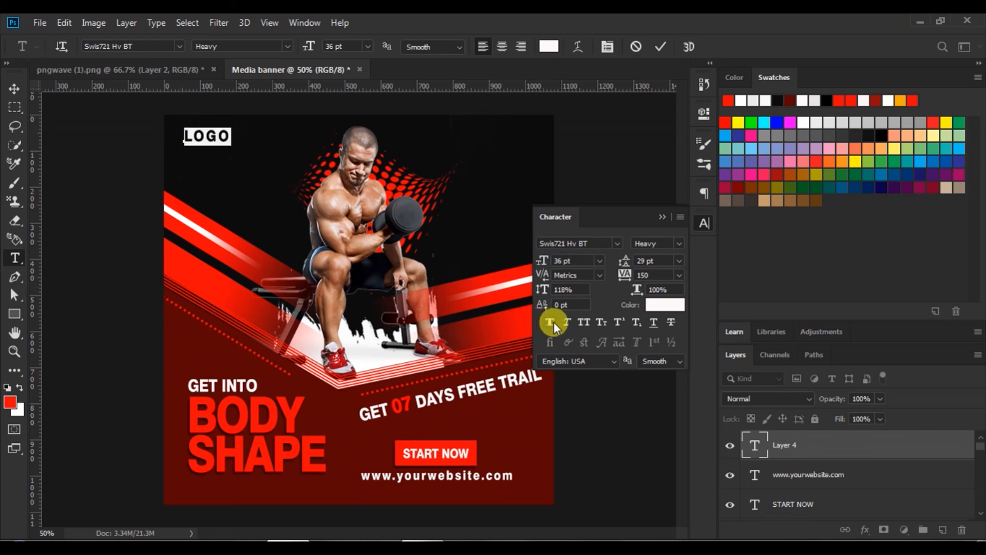
left_click(550, 323)
left_click_drag(623, 278, 619, 280)
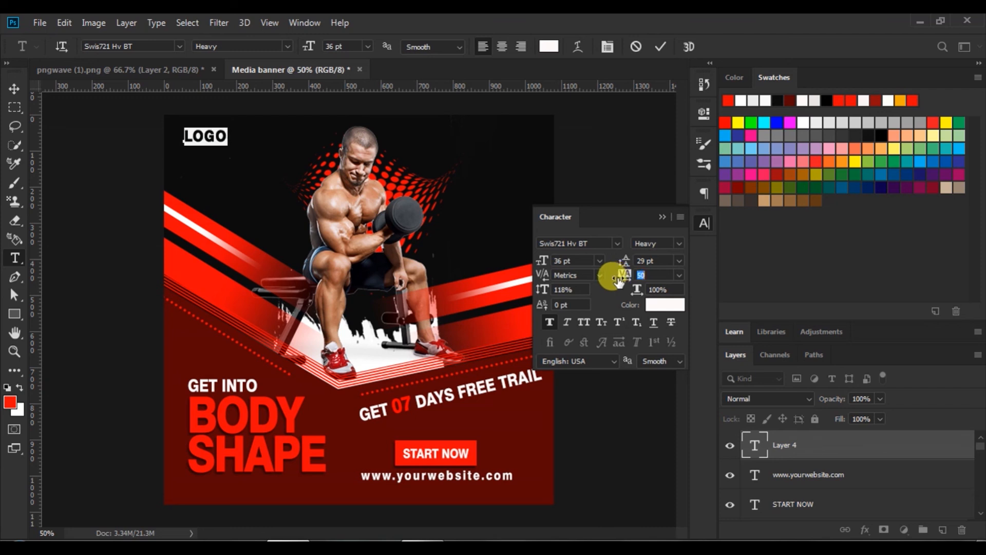
left_click(659, 47)
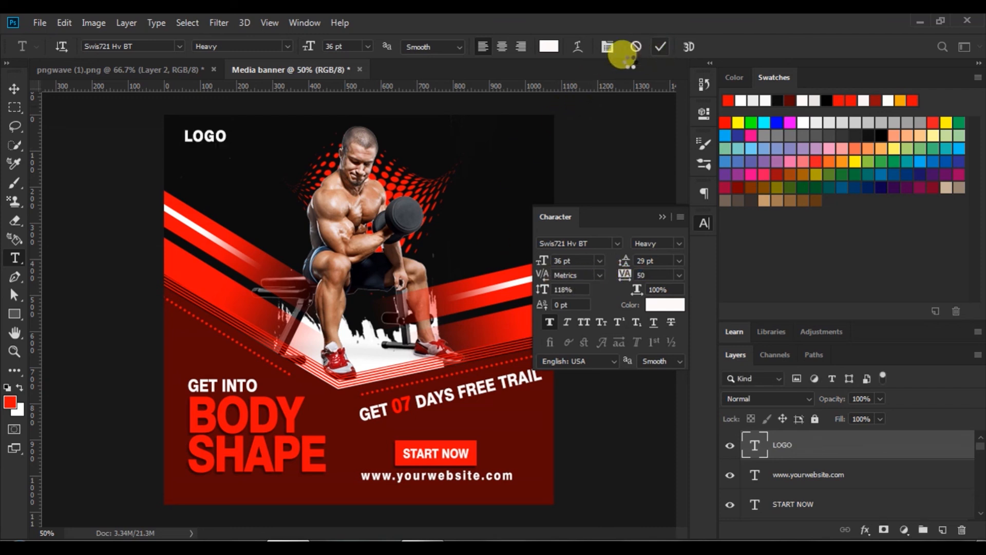
left_click(661, 214)
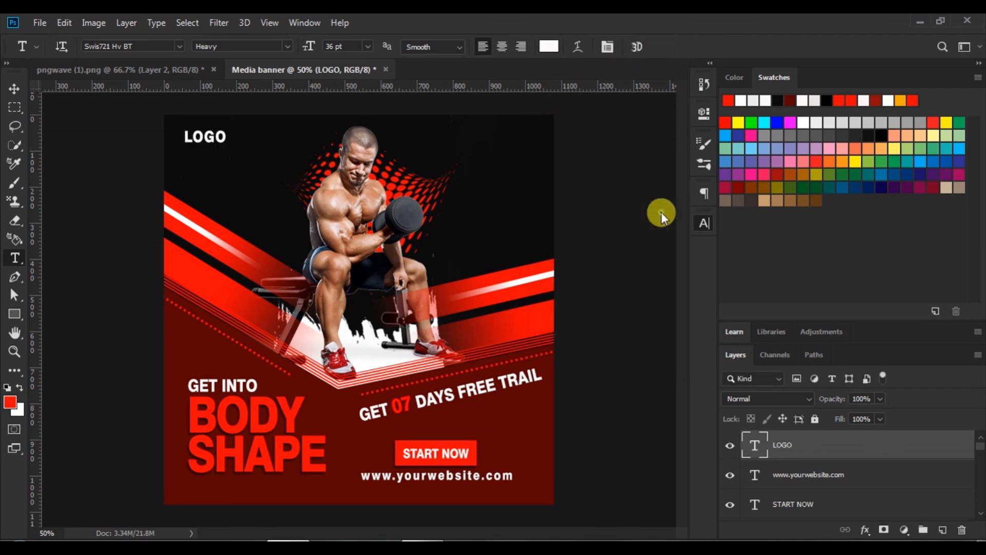
Shift the "LOGO" text slightly closer to the banner's left edge
left_click(15, 88)
left_click(110, 121)
left_click(213, 140)
left_click_drag(214, 141, 205, 143)
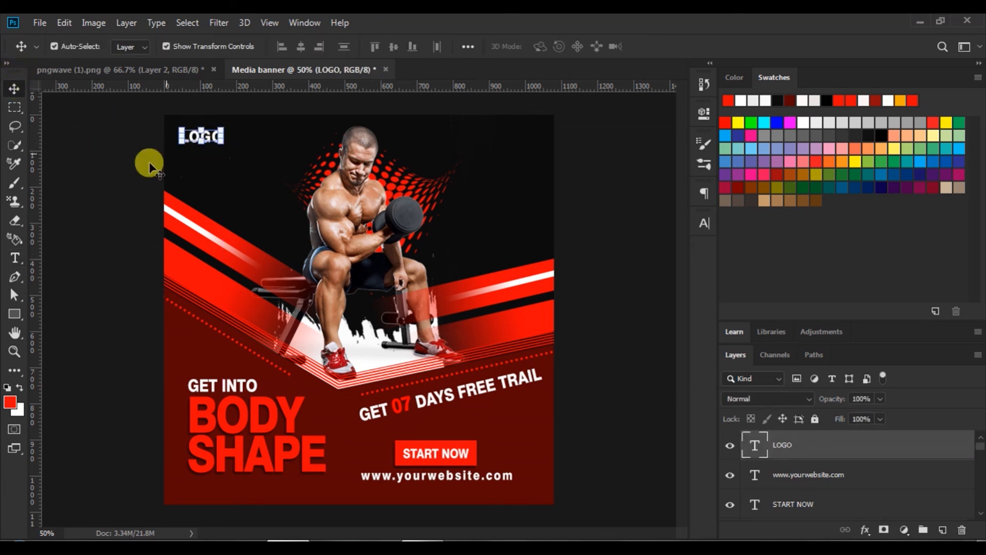
Copy the Facebook, Instagram and Twitter icons from pngwave (1).png into the banner and place them in its upper-right corner
left_click(159, 68)
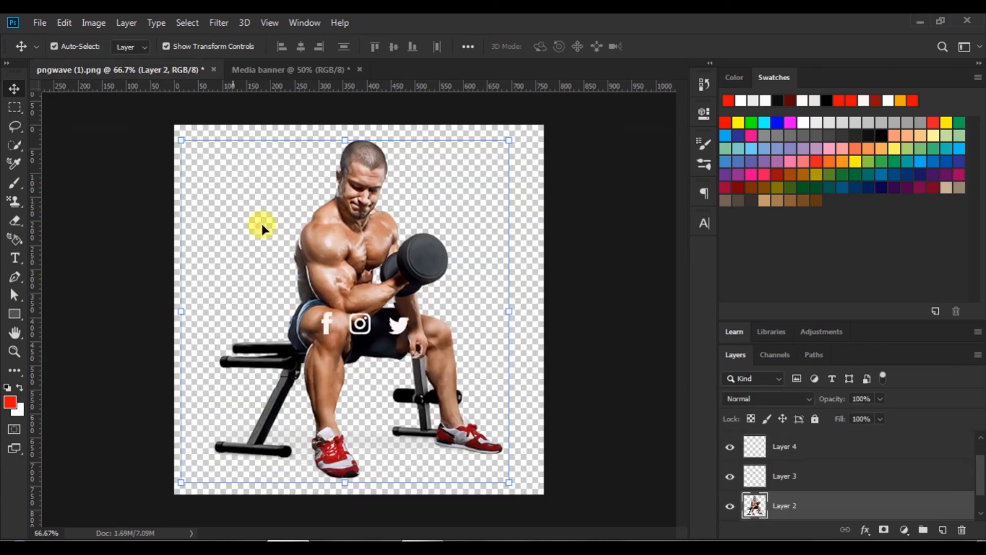
left_click(327, 322)
left_click_drag(979, 485, 976, 443)
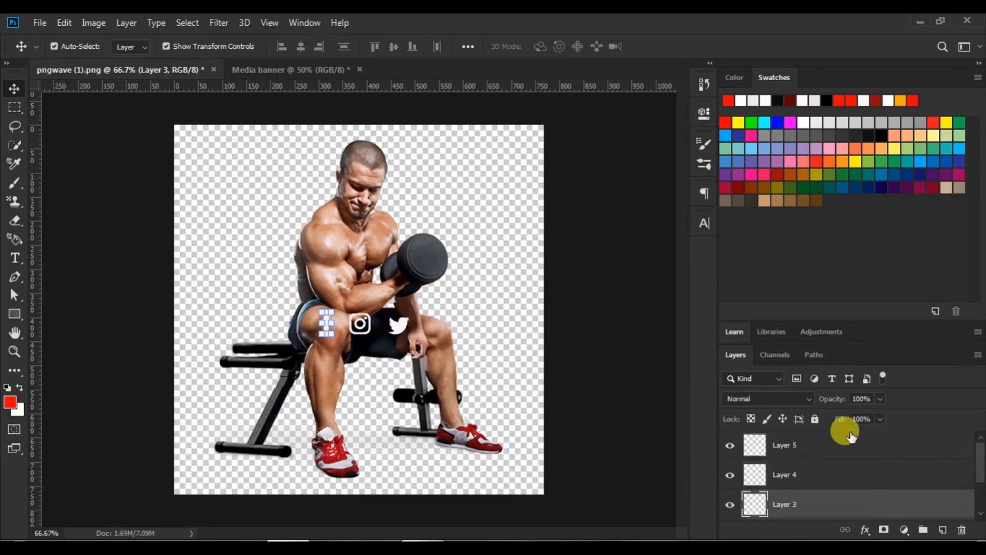
left_click(757, 449, "shift")
left_click_drag(397, 331, 427, 153)
left_click_drag(500, 139, 529, 135)
left_click(601, 202)
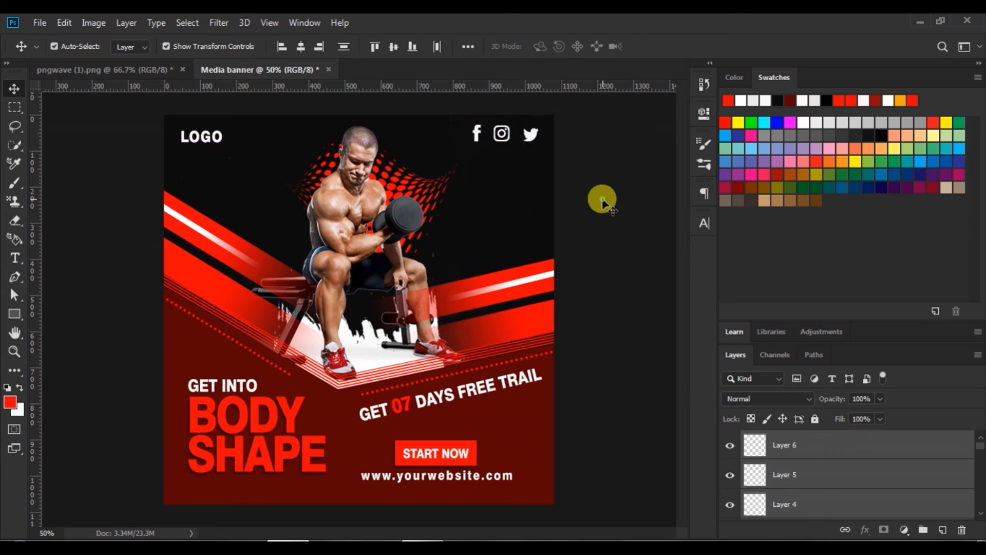